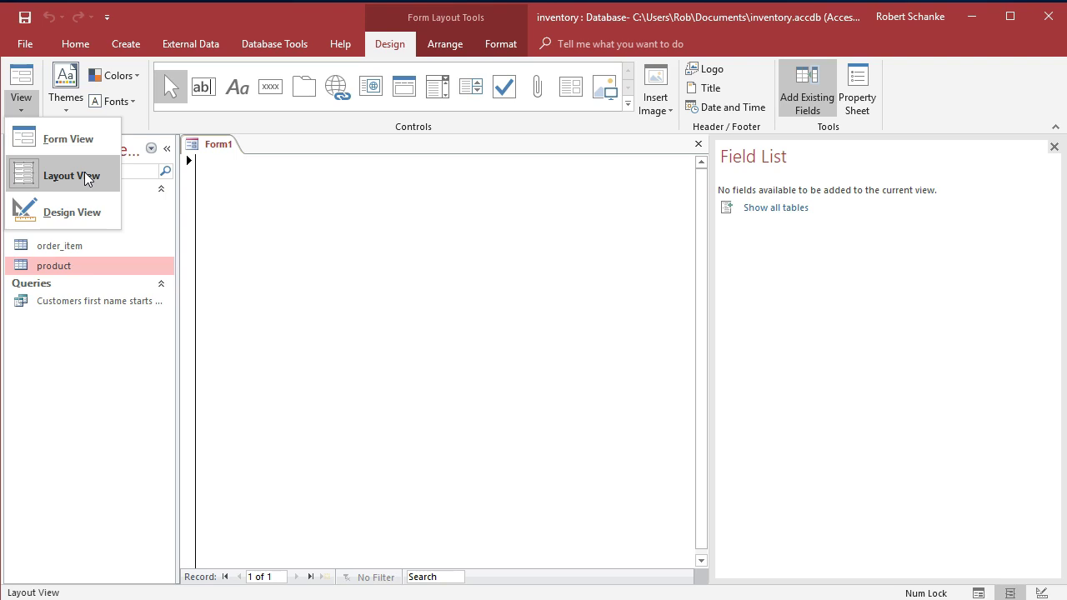
Switch the blank form from Layout View to Design View.
{"action": "left_click", "coordinate": [71, 214]}
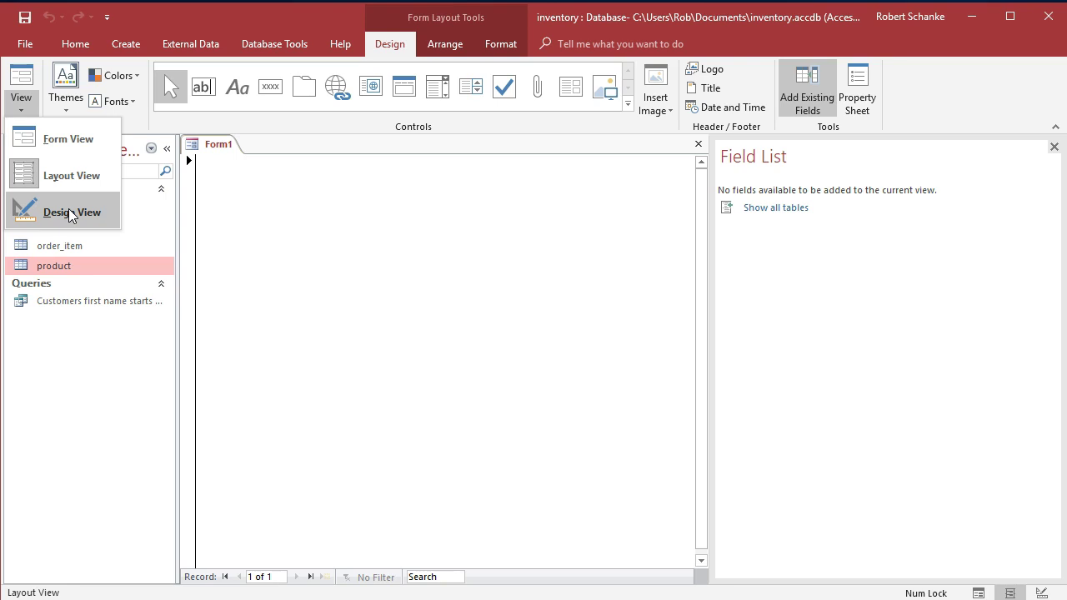
{"action": "left_click", "coordinate": [71, 214]}
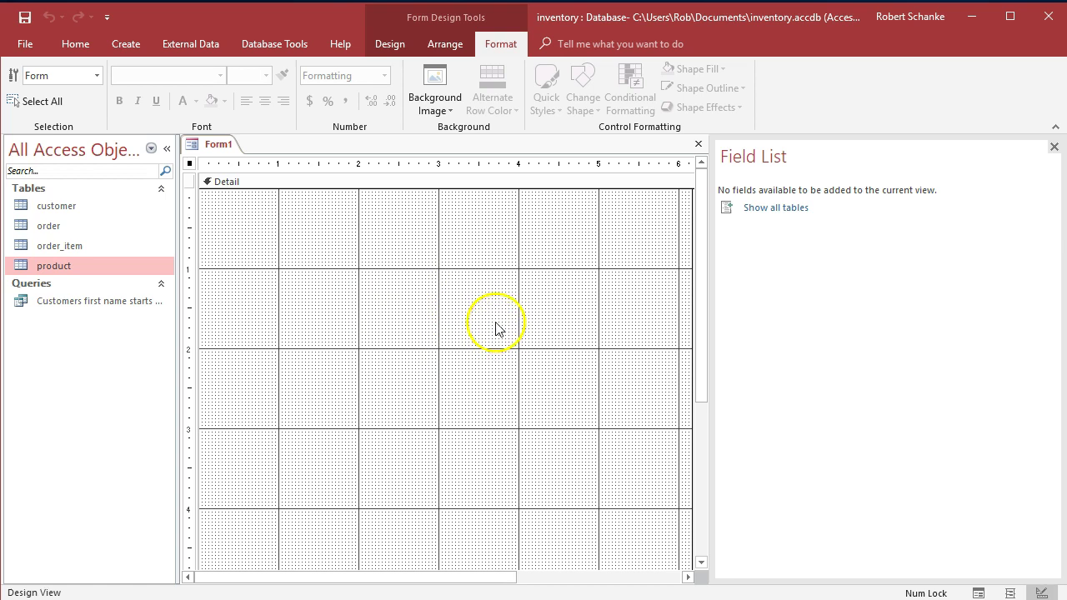
{"action": "left_click", "coordinate": [386, 44]}
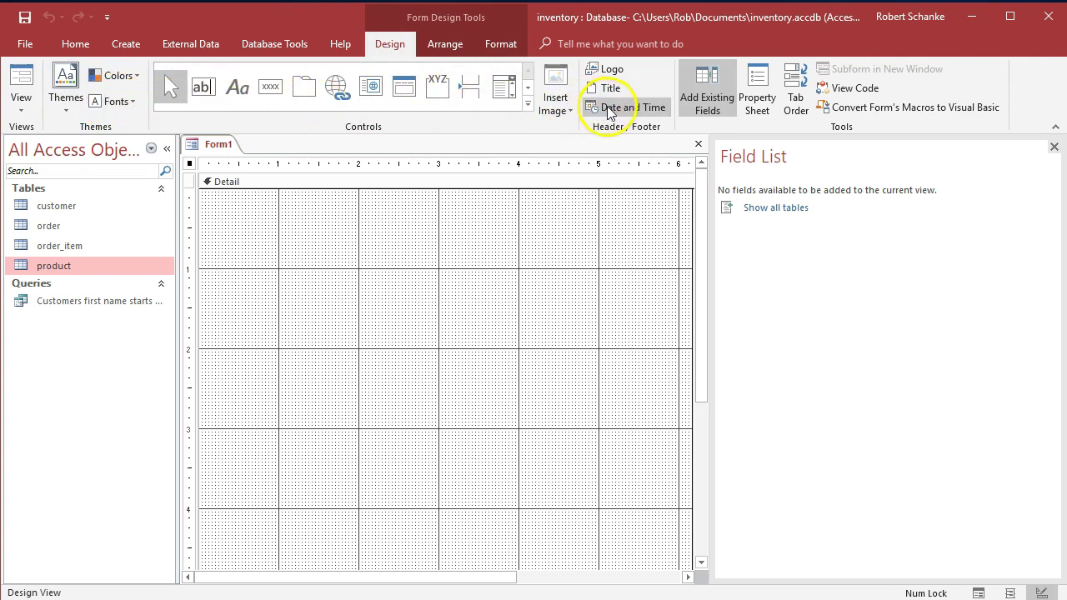
{"action": "left_click", "coordinate": [445, 48]}
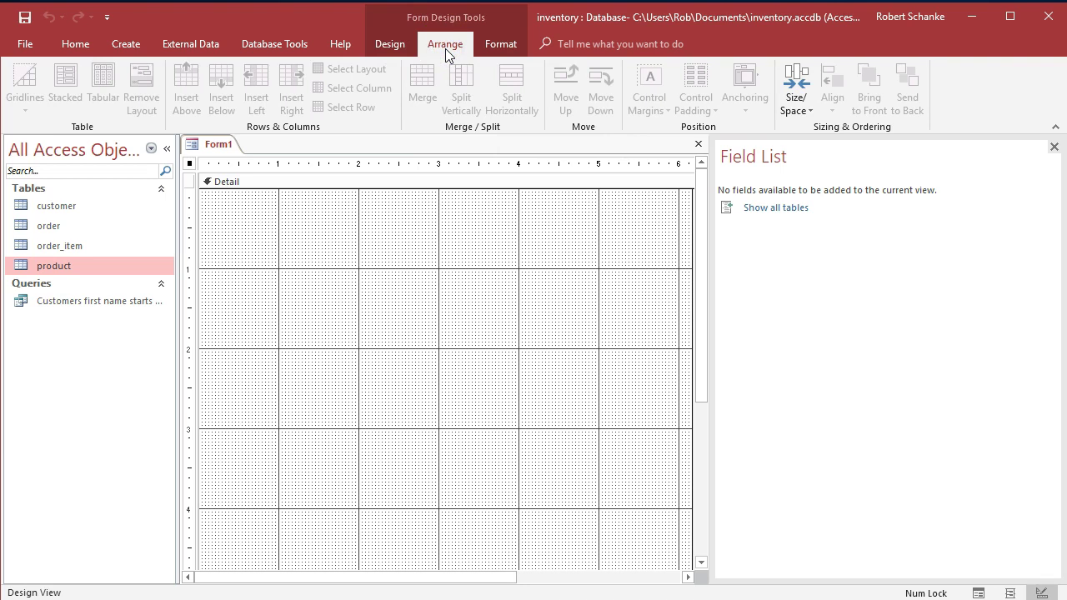
{"action": "left_click", "coordinate": [484, 46]}
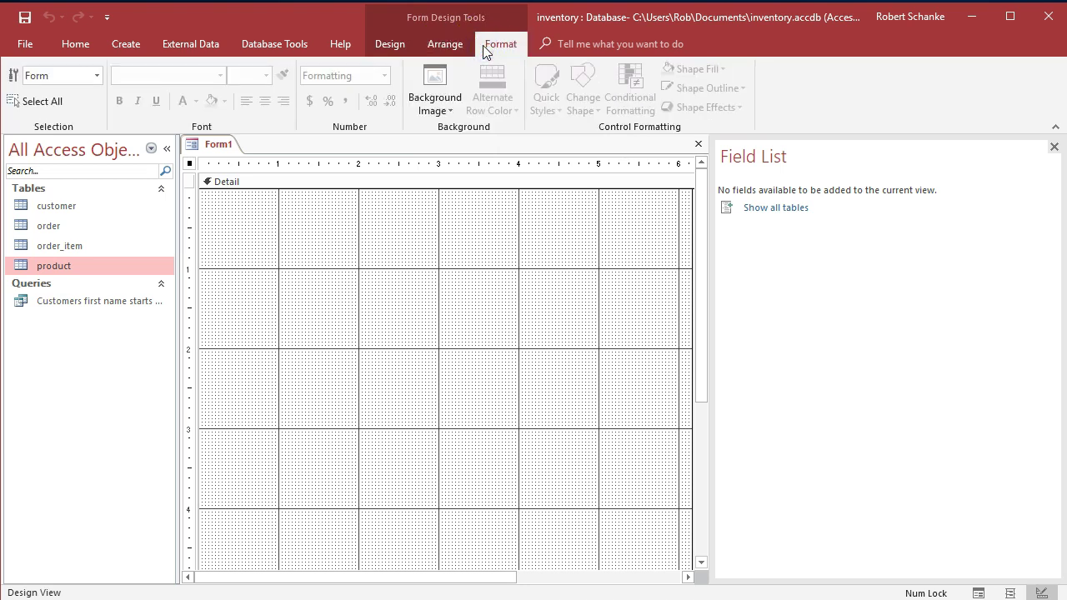
{"action": "left_click", "coordinate": [389, 45]}
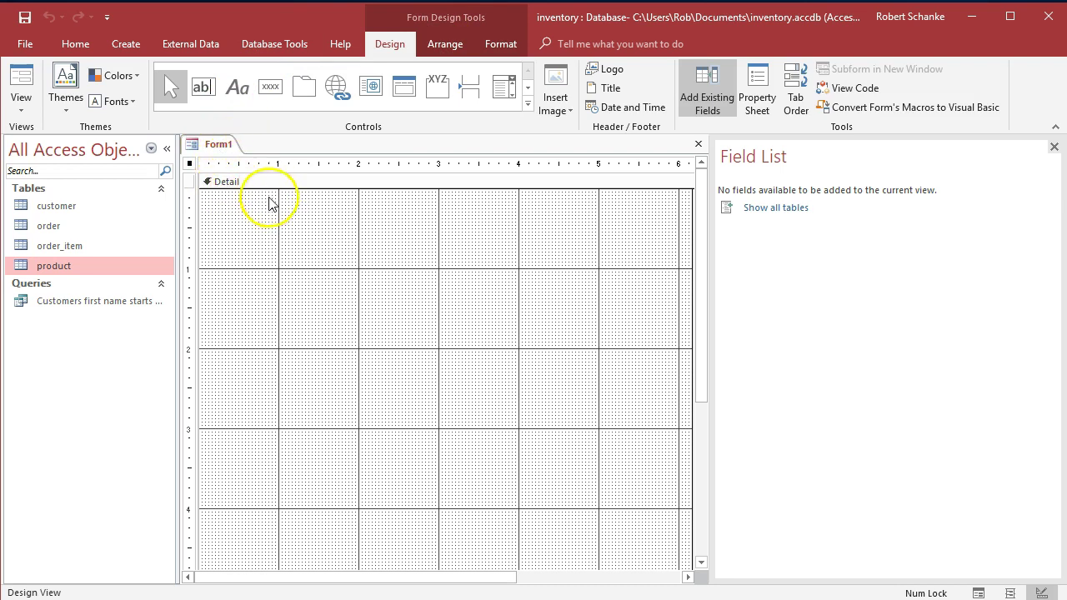
{"action": "scroll", "coordinate": [388, 369], "scroll_direction": "down", "scroll_amount": 5}
{"action": "scroll", "coordinate": [388, 375], "scroll_direction": "up", "scroll_amount": 5}
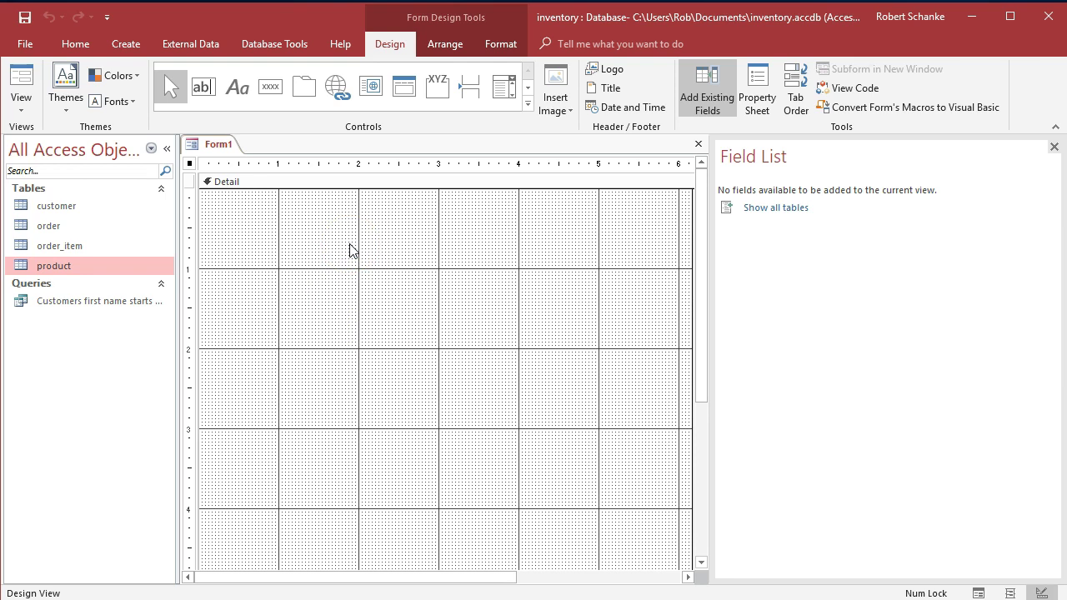
Add a title to the form header reading "Customer Data Entry".
{"action": "left_click", "coordinate": [620, 130]}
{"action": "left_click", "coordinate": [617, 88]}
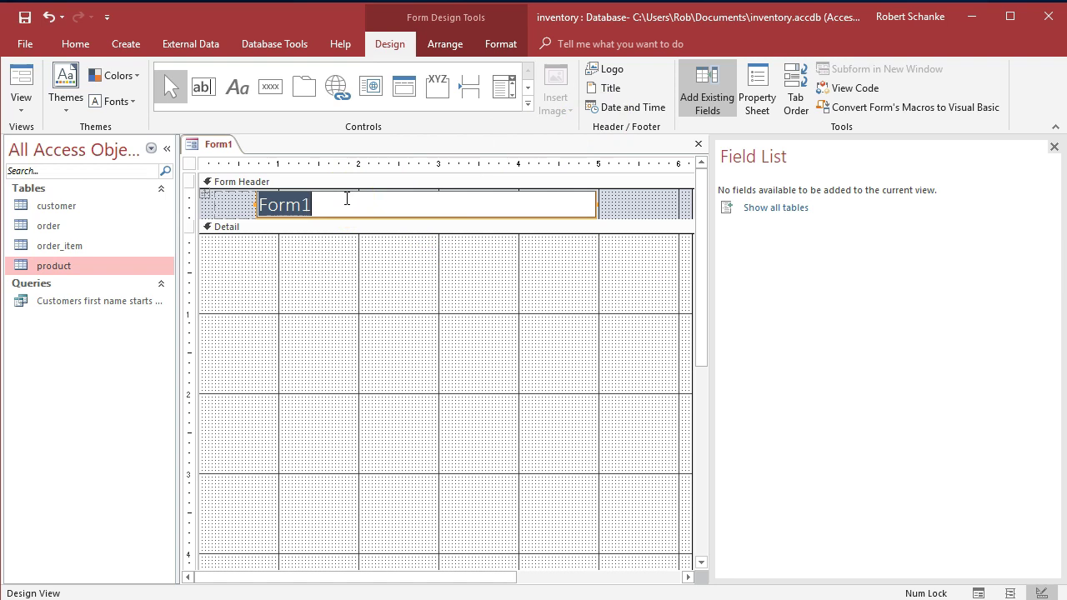
{"action": "type", "text": "Customer Data En"}
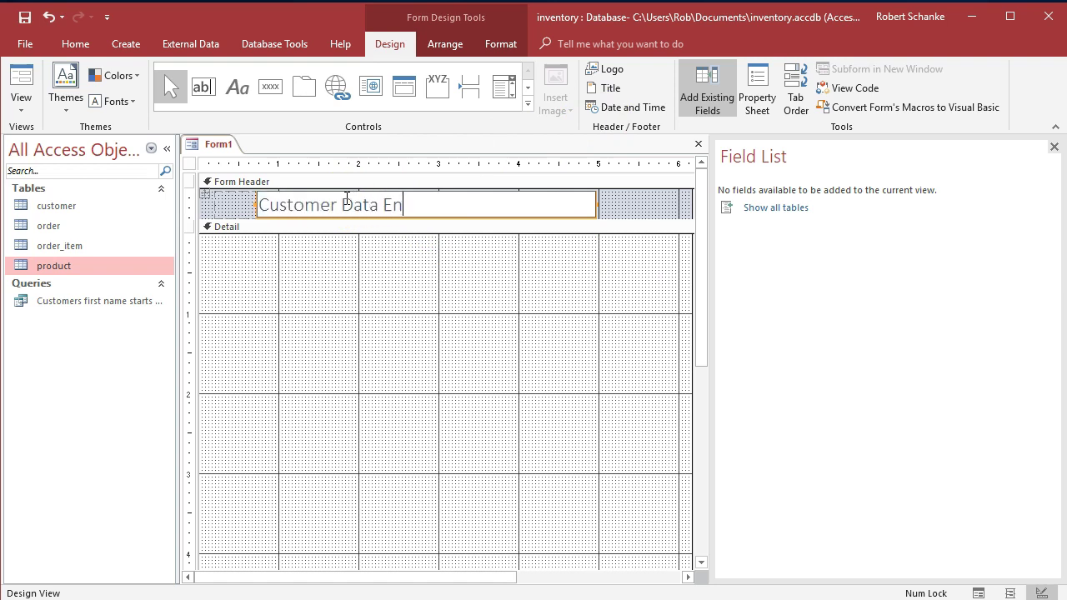
{"action": "left_click", "coordinate": [436, 326]}
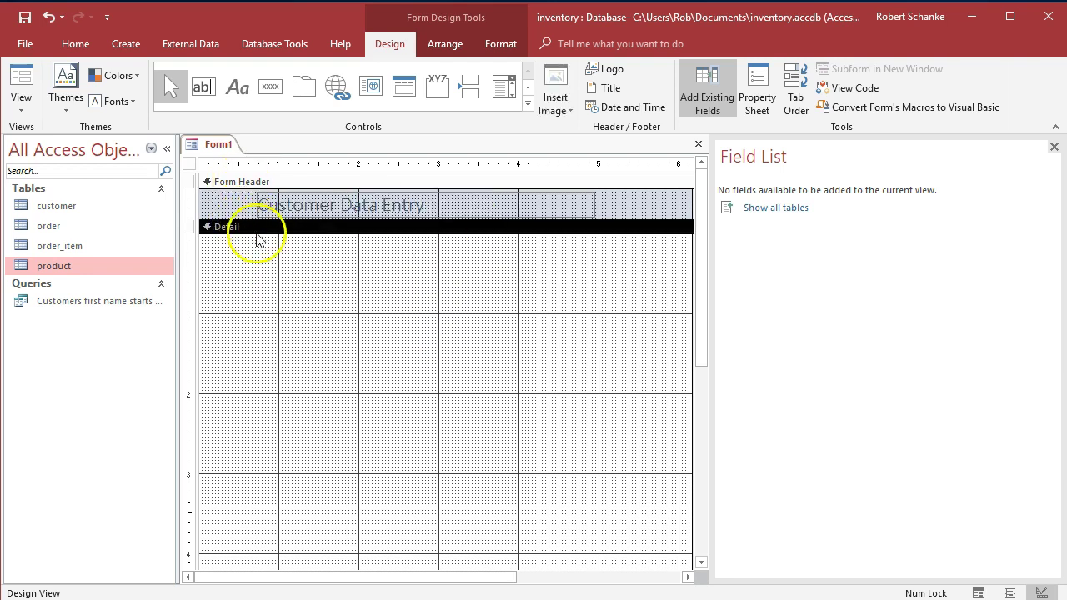
Examine the Detail and Form Footer sections, and preview the titled form in Form View before returning to Design View.
{"action": "scroll", "coordinate": [260, 246], "scroll_direction": "down", "scroll_amount": 5}
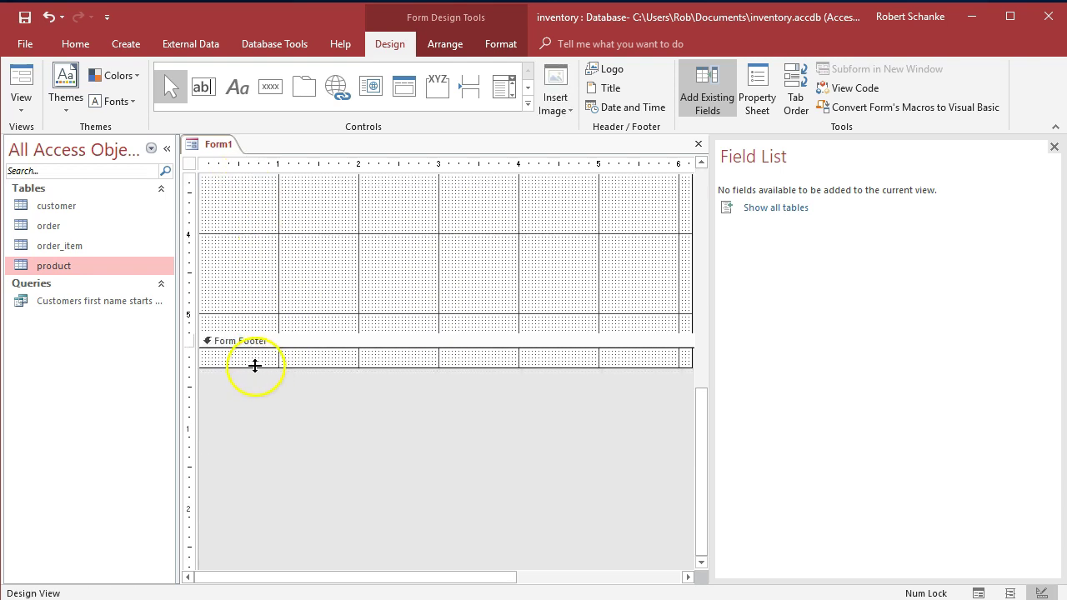
{"action": "scroll", "coordinate": [412, 298], "scroll_direction": "up", "scroll_amount": 3}
{"action": "scroll", "coordinate": [413, 299], "scroll_direction": "up", "scroll_amount": 2}
{"action": "scroll", "coordinate": [413, 299], "scroll_direction": "down", "scroll_amount": 2}
{"action": "scroll", "coordinate": [345, 297], "scroll_direction": "up", "scroll_amount": 2}
{"action": "left_click", "coordinate": [20, 103]}
{"action": "left_click", "coordinate": [48, 139]}
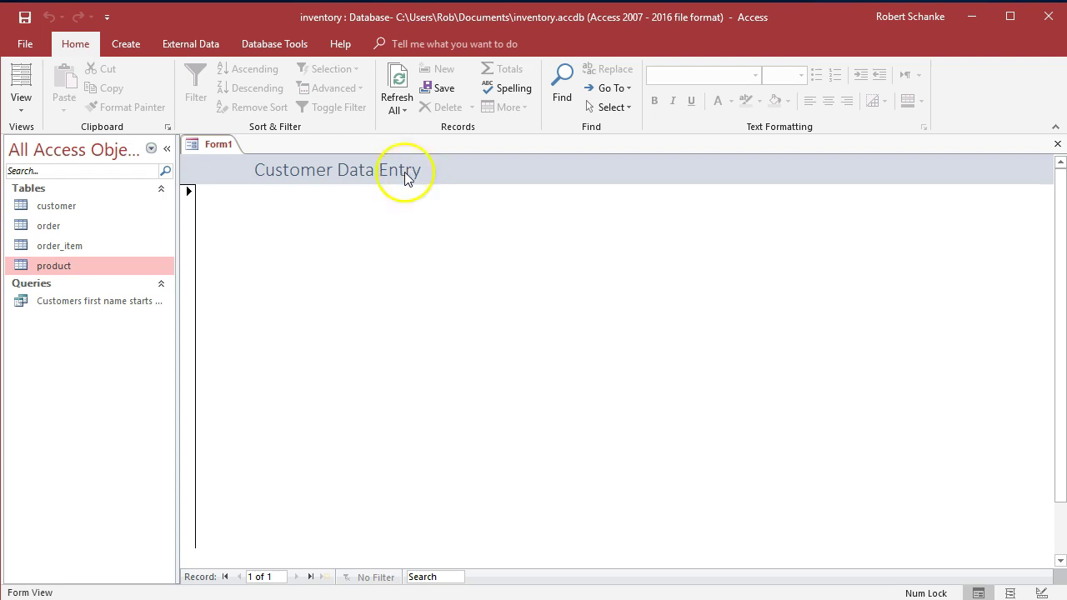
{"action": "left_click", "coordinate": [21, 104]}
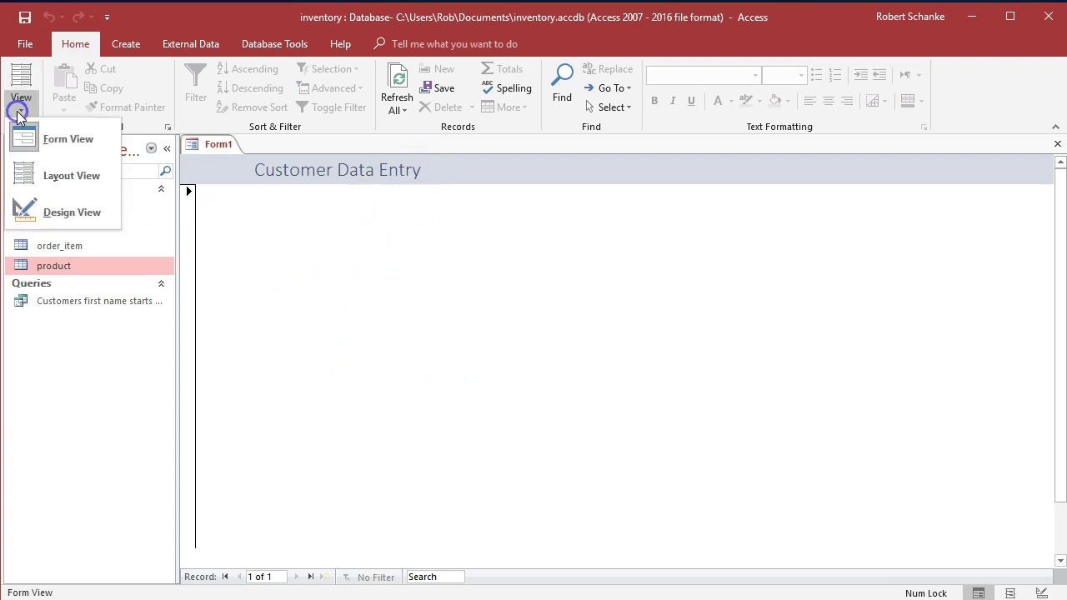
{"action": "left_click", "coordinate": [50, 213]}
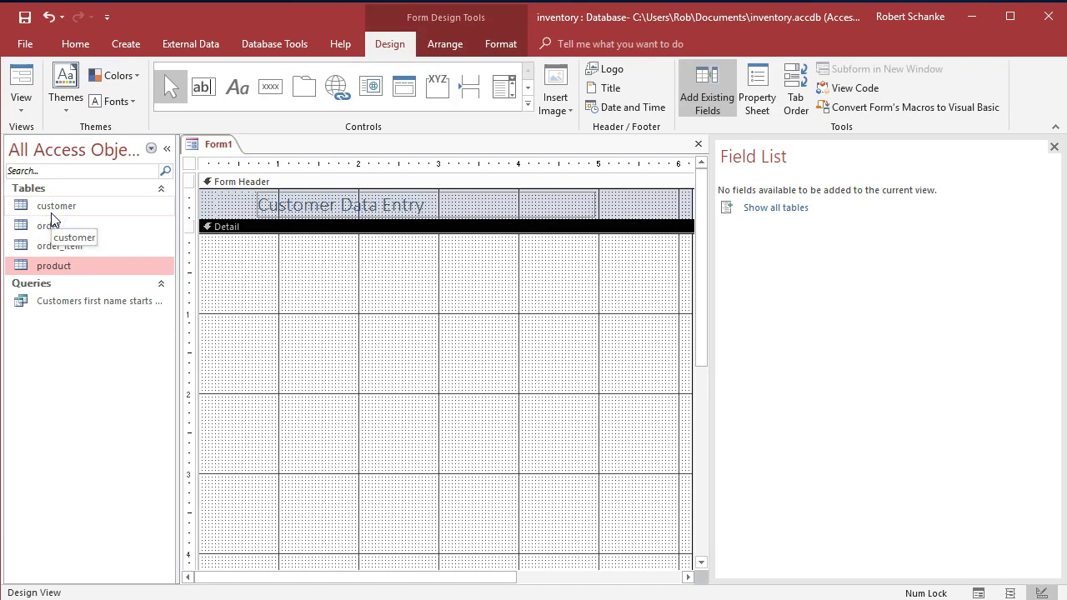
Add a label about 3 inches wide at the top of the Detail section reading "Warning. This is for customer data management only.".
{"action": "left_click", "coordinate": [240, 97]}
{"action": "left_click_drag", "start_coordinate": [215, 248], "coordinate": [448, 306]}
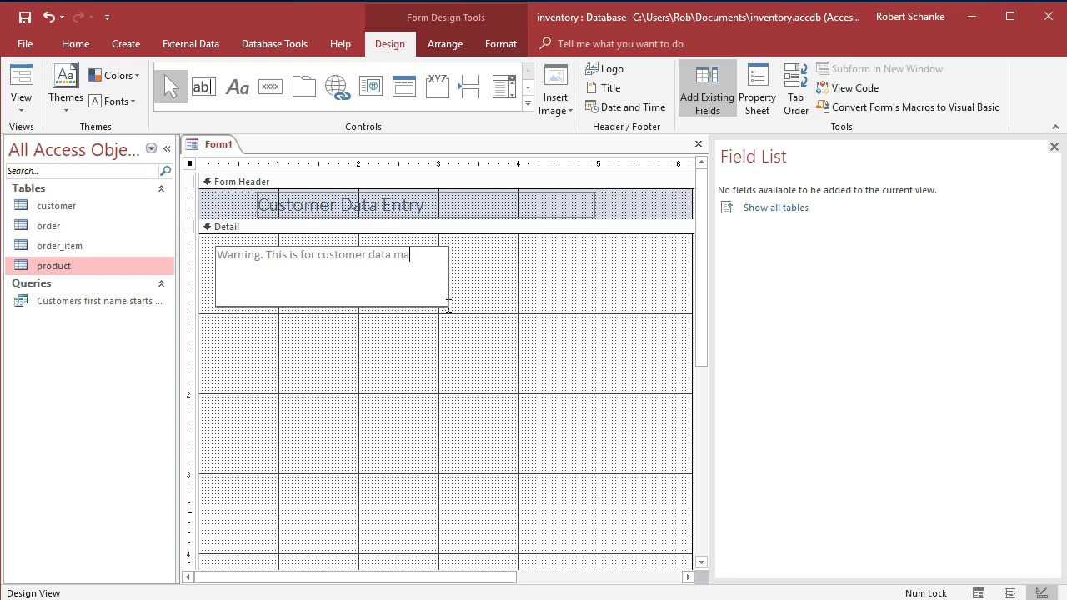
{"action": "type", "text": "ent only."}
{"action": "left_click", "coordinate": [447, 315]}
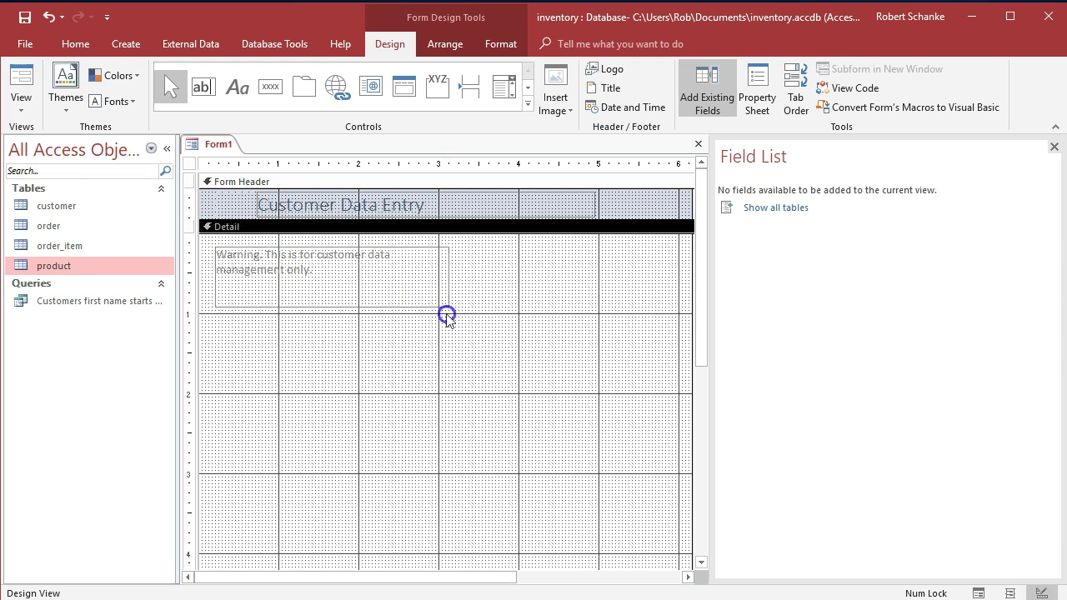
Move the warning label slightly up and resize it to about 5.7 inches wide and 0.35 inch high.
{"action": "left_click", "coordinate": [307, 284]}
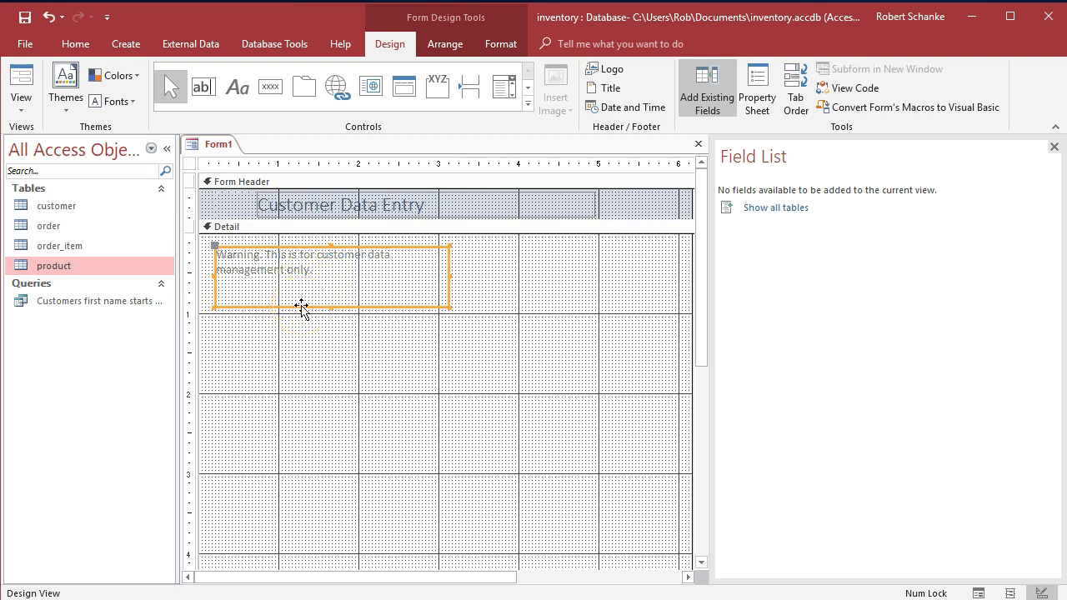
{"action": "mouse_move", "coordinate": [296, 308]}
{"action": "left_mouse_down"}
{"action": "mouse_move", "coordinate": [409, 381]}
{"action": "mouse_move", "coordinate": [453, 317]}
{"action": "mouse_move", "coordinate": [526, 300]}
{"action": "mouse_move", "coordinate": [294, 295]}
{"action": "left_mouse_up"}
{"action": "left_click_drag", "start_coordinate": [453, 276], "coordinate": [672, 275]}
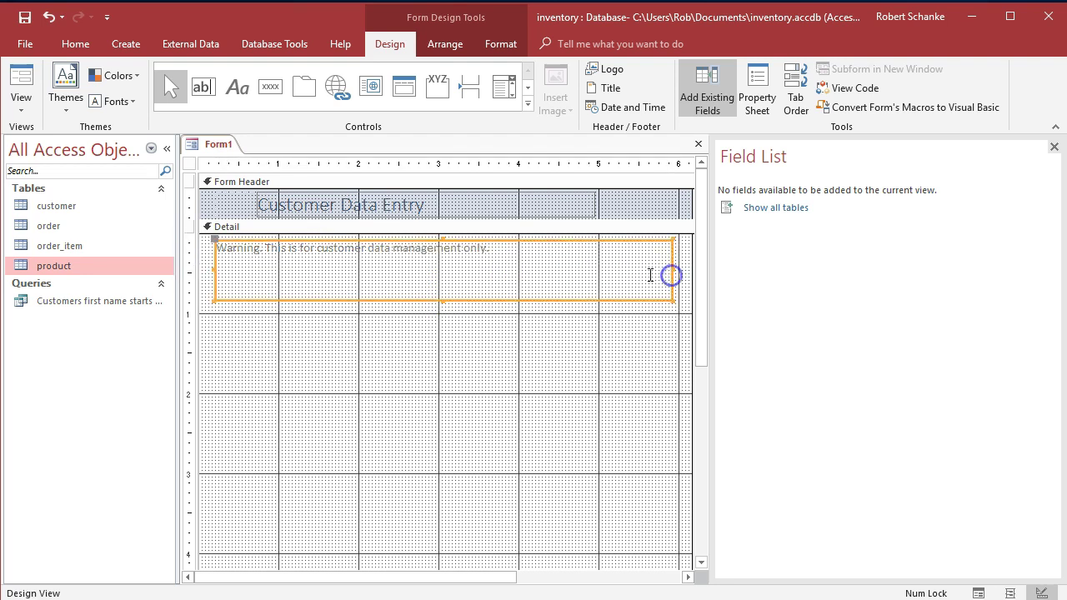
{"action": "left_click_drag", "start_coordinate": [445, 301], "coordinate": [453, 267]}
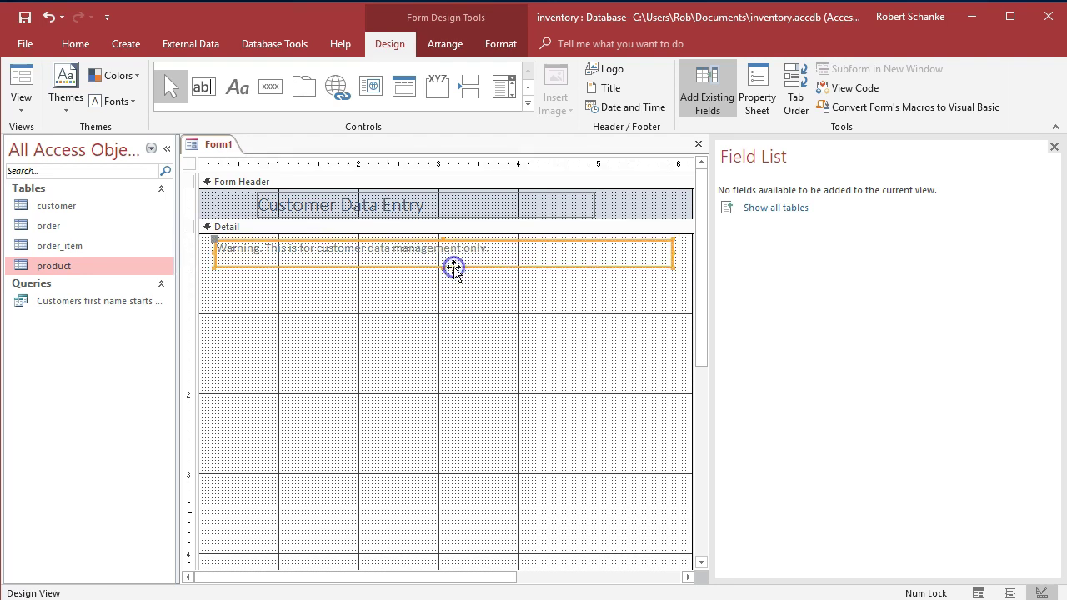
Align the warning label to the grid and reposition it just below the Detail section bar.
{"action": "left_click", "coordinate": [446, 44]}
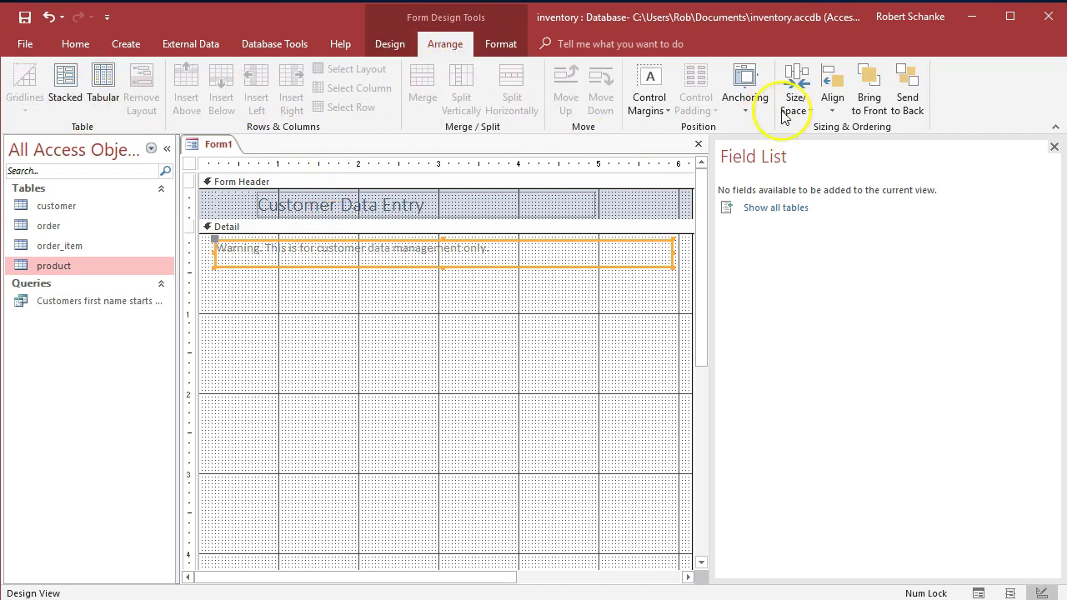
{"action": "left_click", "coordinate": [832, 99]}
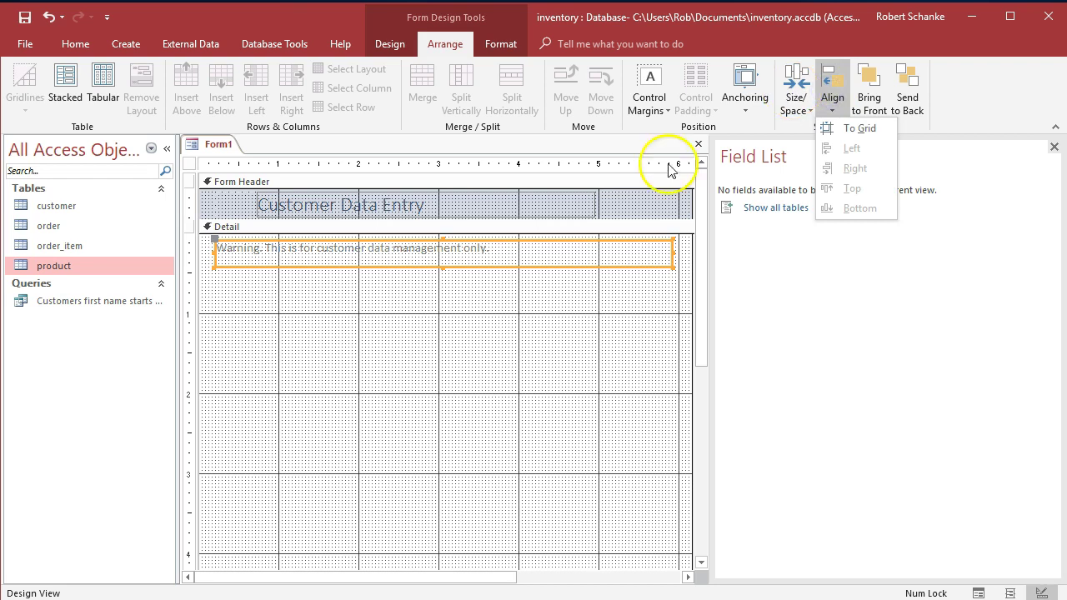
{"action": "left_click", "coordinate": [860, 130]}
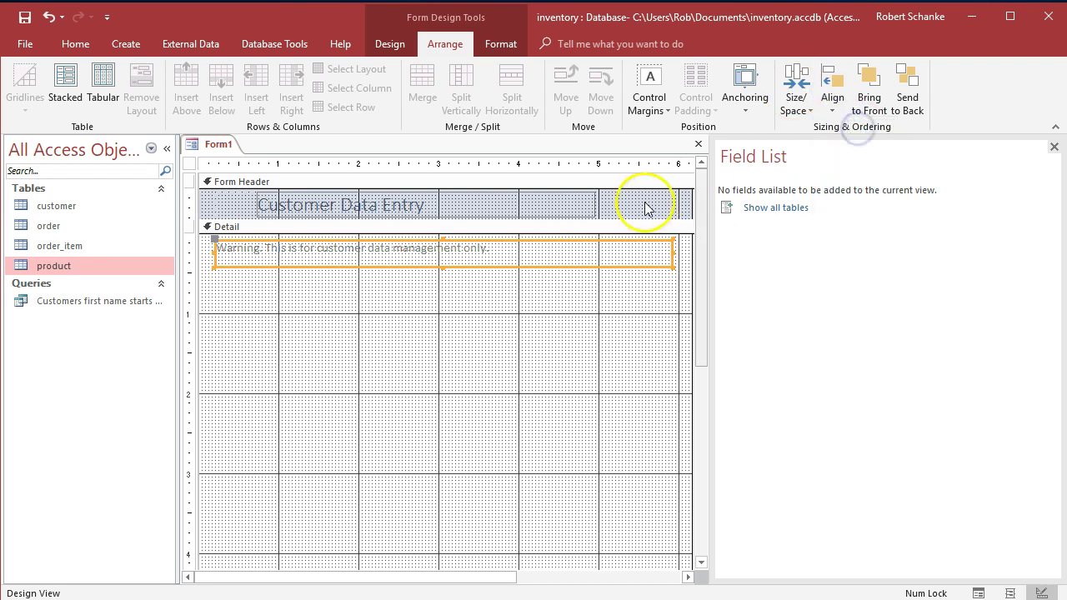
{"action": "left_click_drag", "start_coordinate": [514, 269], "coordinate": [523, 317]}
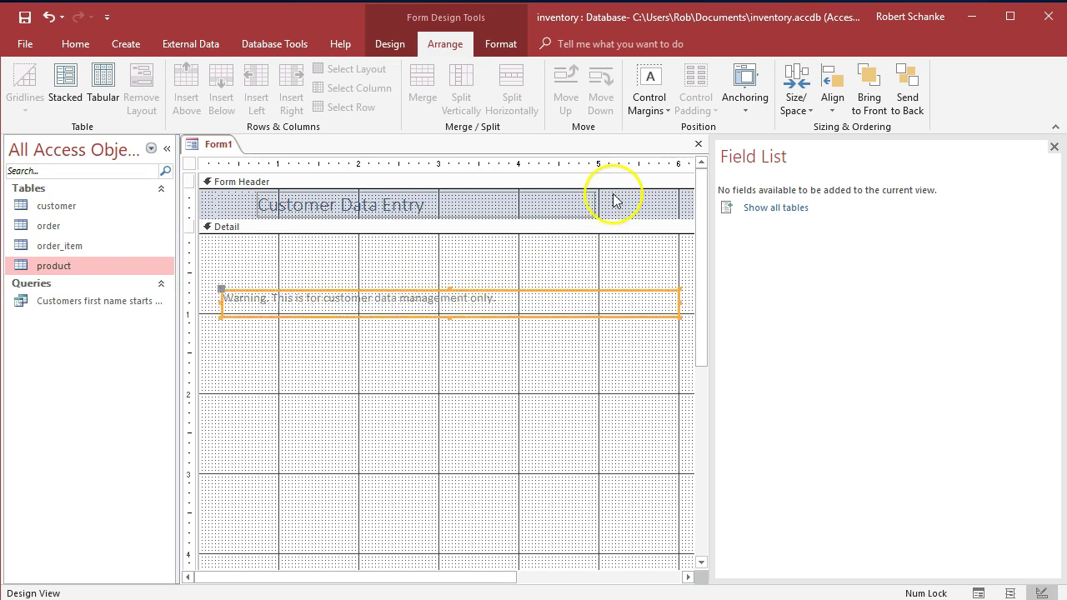
{"action": "key", "text": "ctrl+z"}
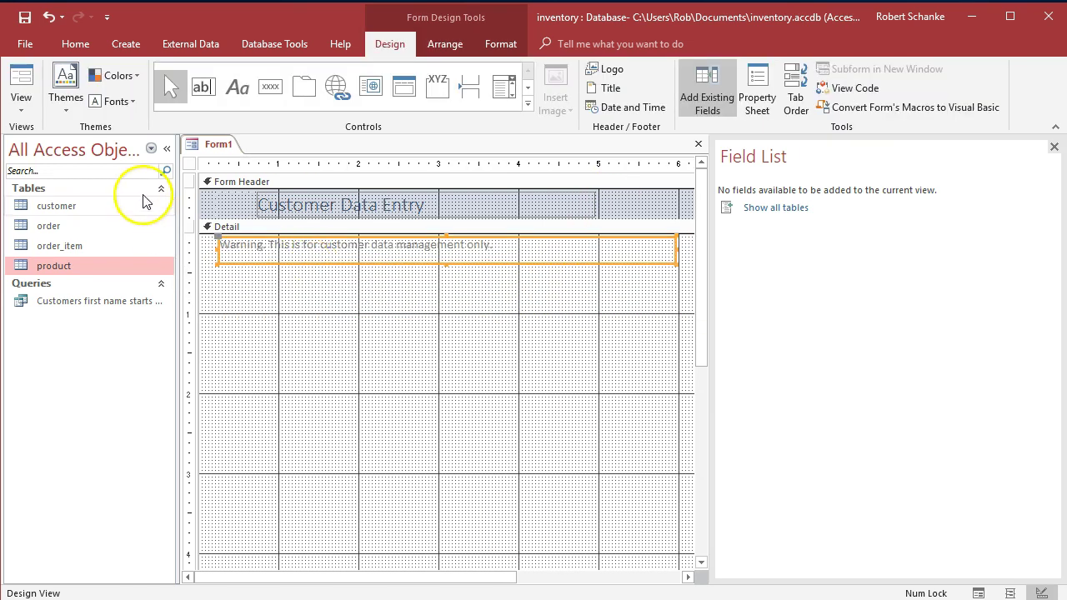
Preview the warning label in Form View and return to Design View.
{"action": "left_click", "coordinate": [22, 117]}
{"action": "left_click", "coordinate": [48, 138]}
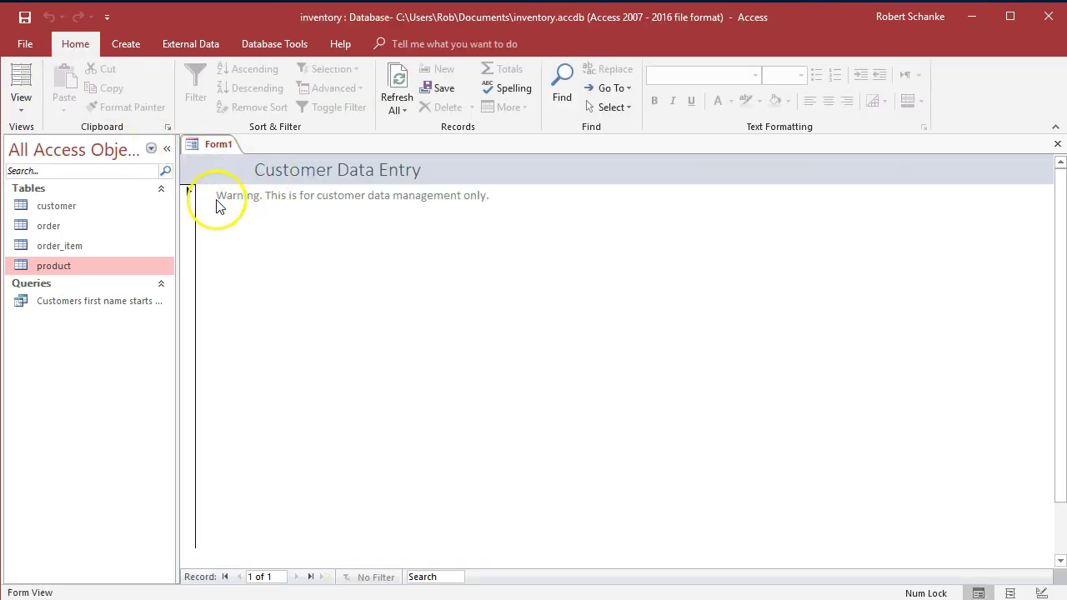
{"action": "left_click", "coordinate": [28, 112]}
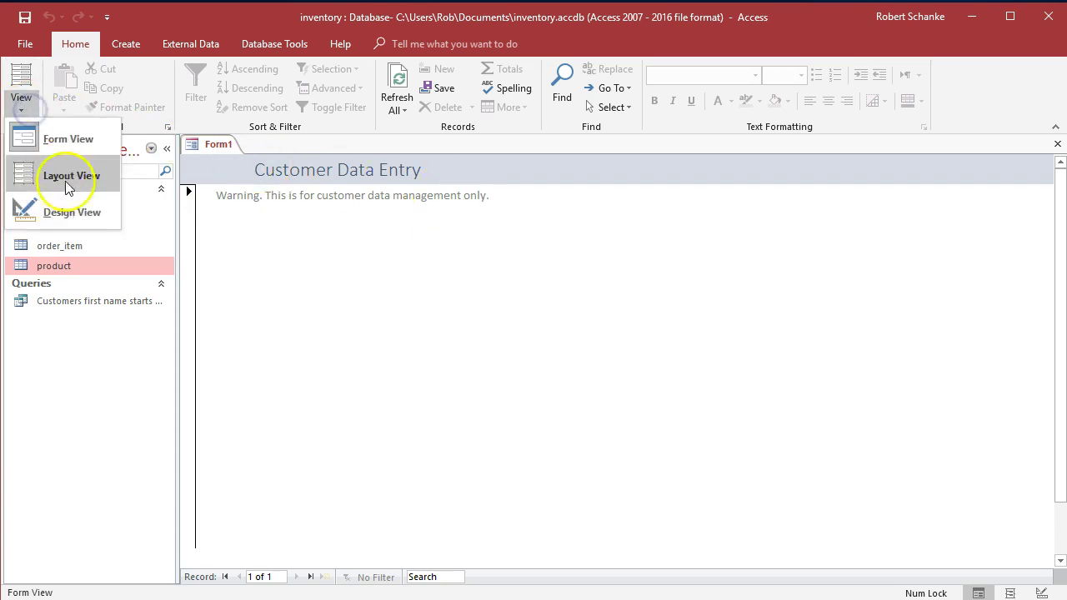
{"action": "left_click", "coordinate": [69, 210]}
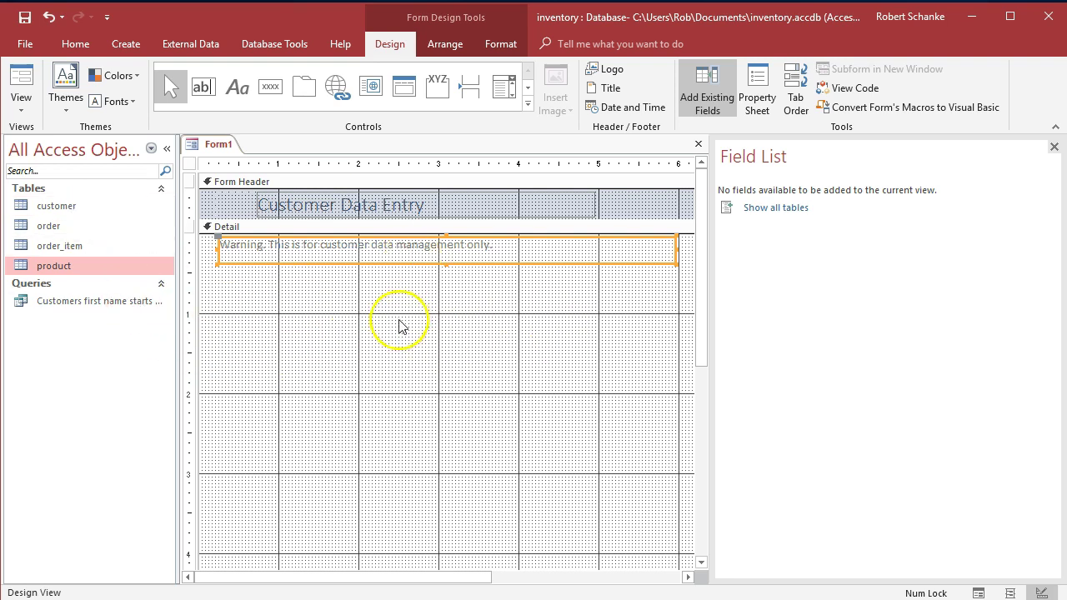
Select the entire form and set its Record Source property to the customer table.
{"action": "left_click", "coordinate": [487, 321]}
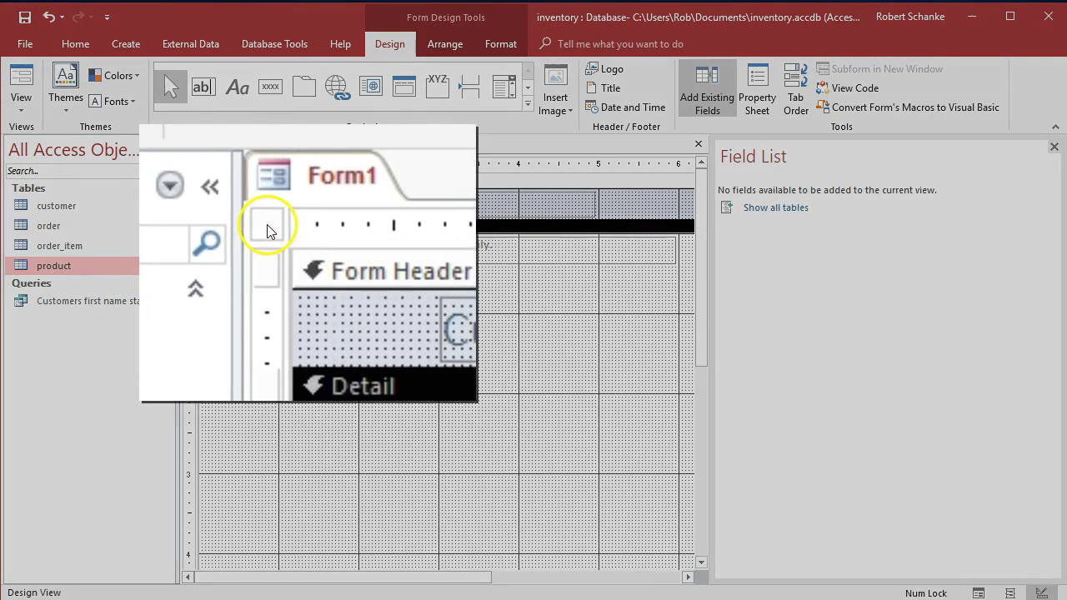
{"action": "left_click", "coordinate": [267, 227]}
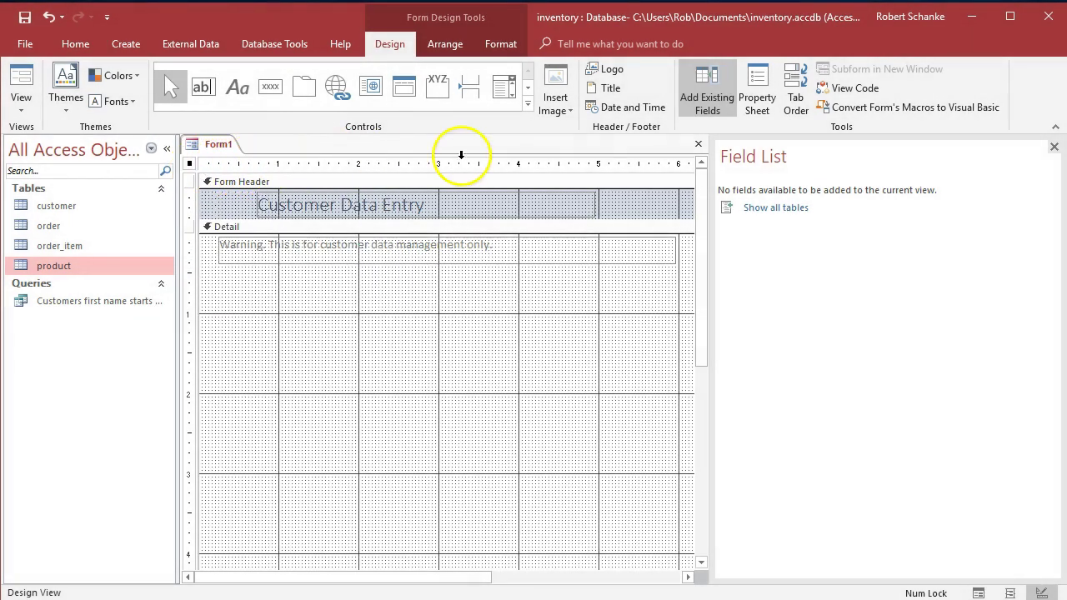
{"action": "left_click", "coordinate": [761, 100]}
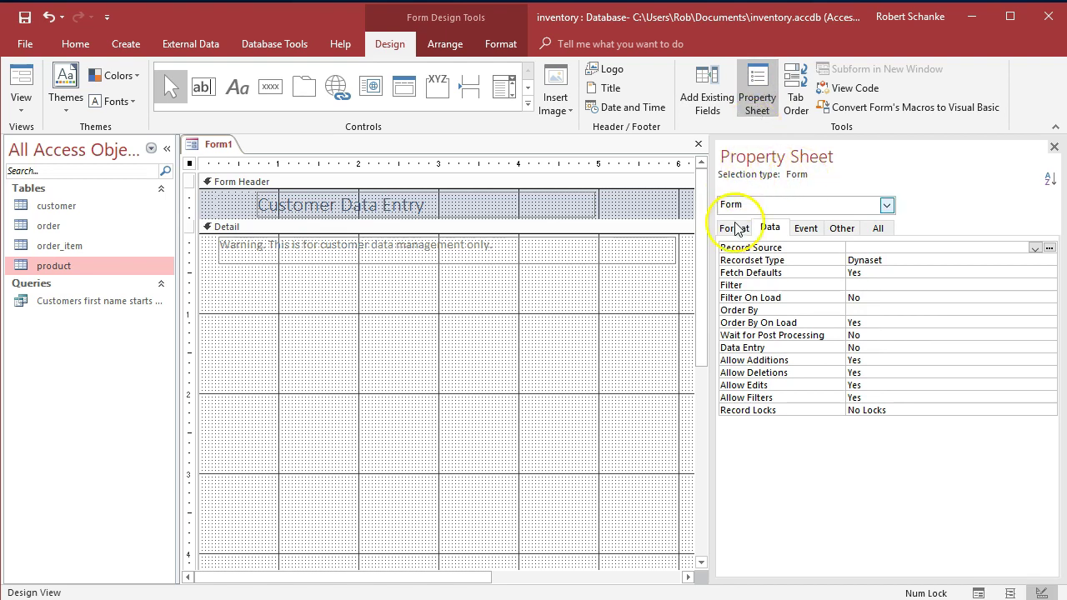
{"action": "left_click", "coordinate": [770, 229]}
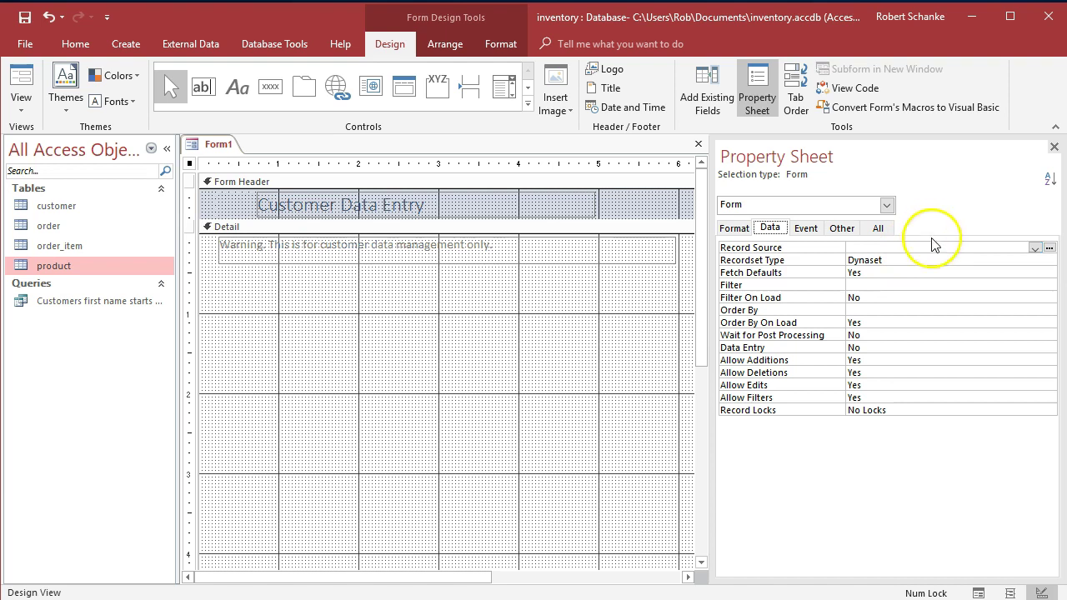
{"action": "left_click", "coordinate": [1035, 248]}
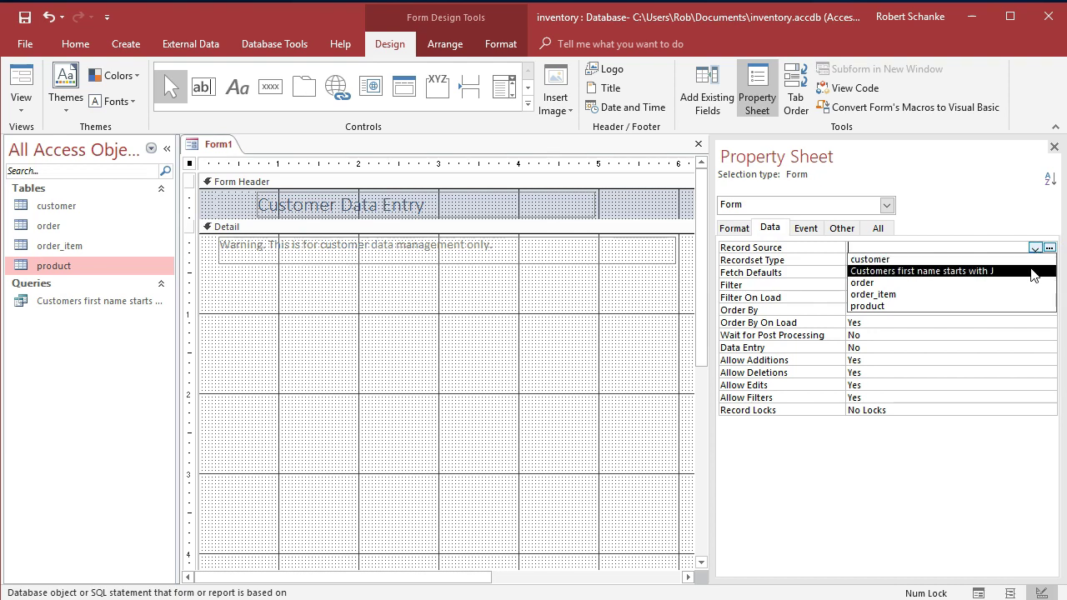
{"action": "left_click", "coordinate": [882, 259]}
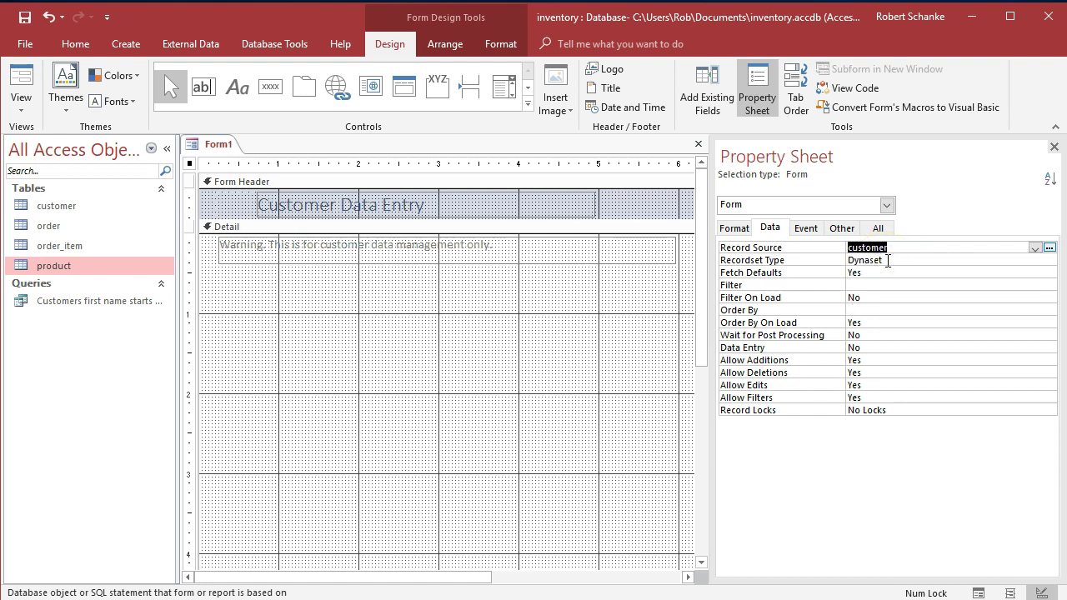
Review the available options of the form's Recordset Type property, keeping Dynaset.
{"action": "left_click", "coordinate": [1049, 262]}
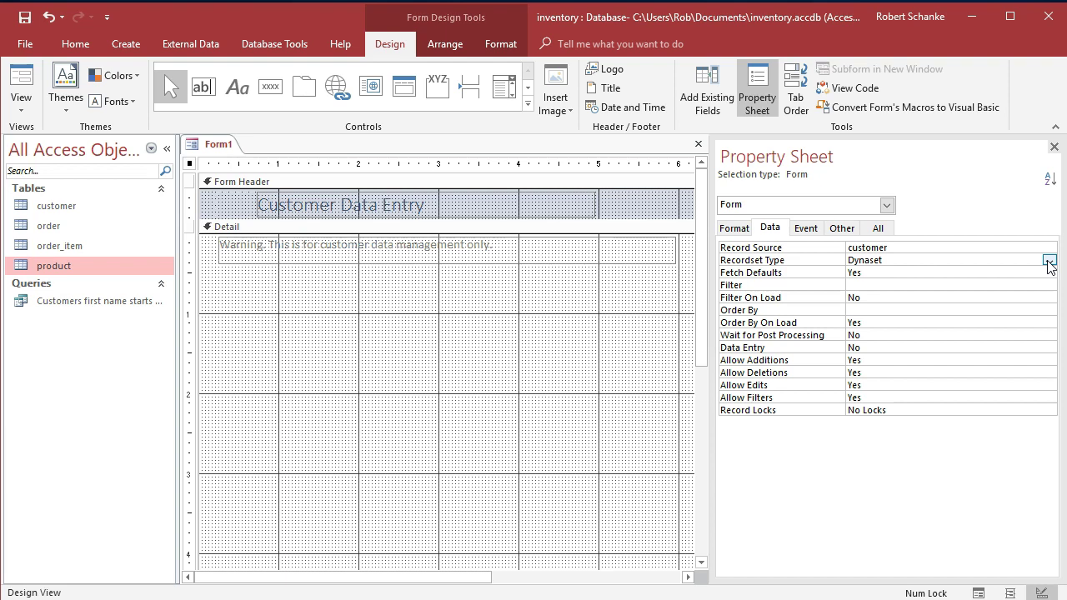
{"action": "left_click", "coordinate": [1050, 262]}
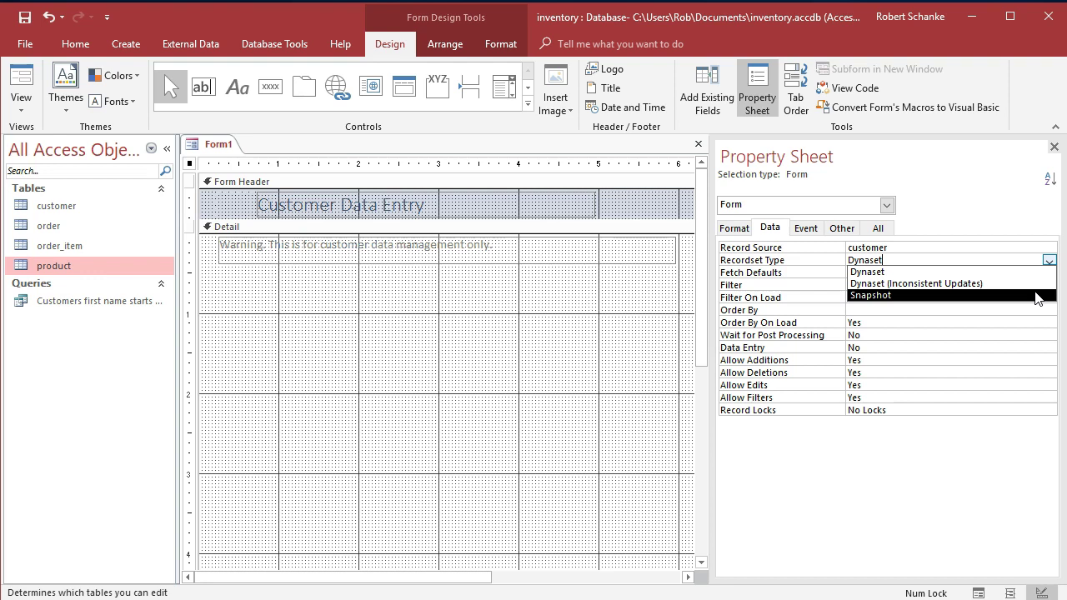
{"action": "left_click", "coordinate": [819, 263]}
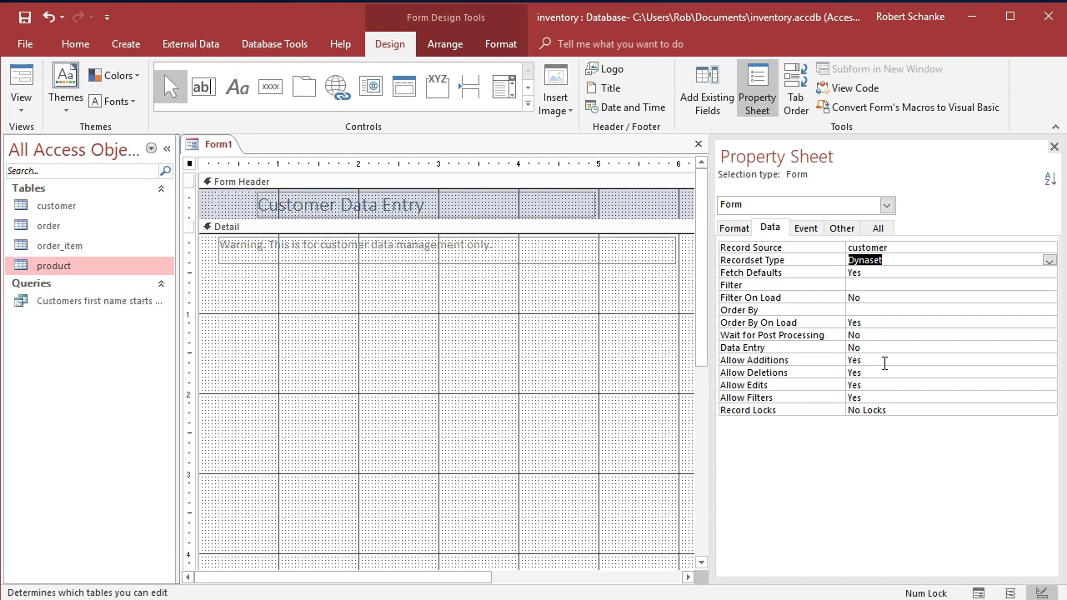
Set the form's Allow Additions and Allow Deletions properties to No.
{"action": "left_click", "coordinate": [886, 360]}
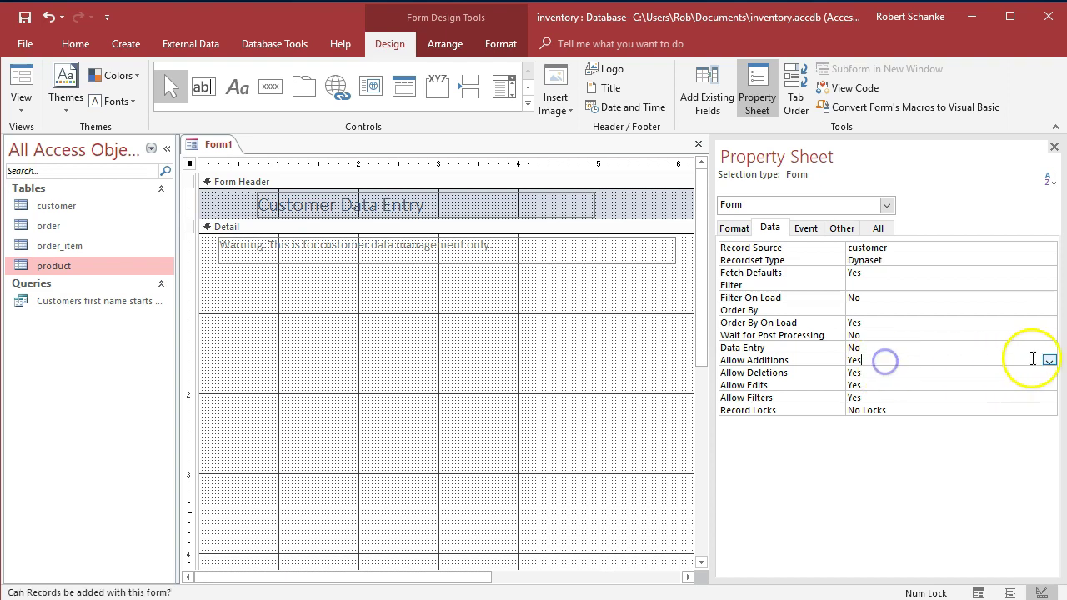
{"action": "left_click", "coordinate": [1049, 360]}
{"action": "left_click", "coordinate": [1034, 385]}
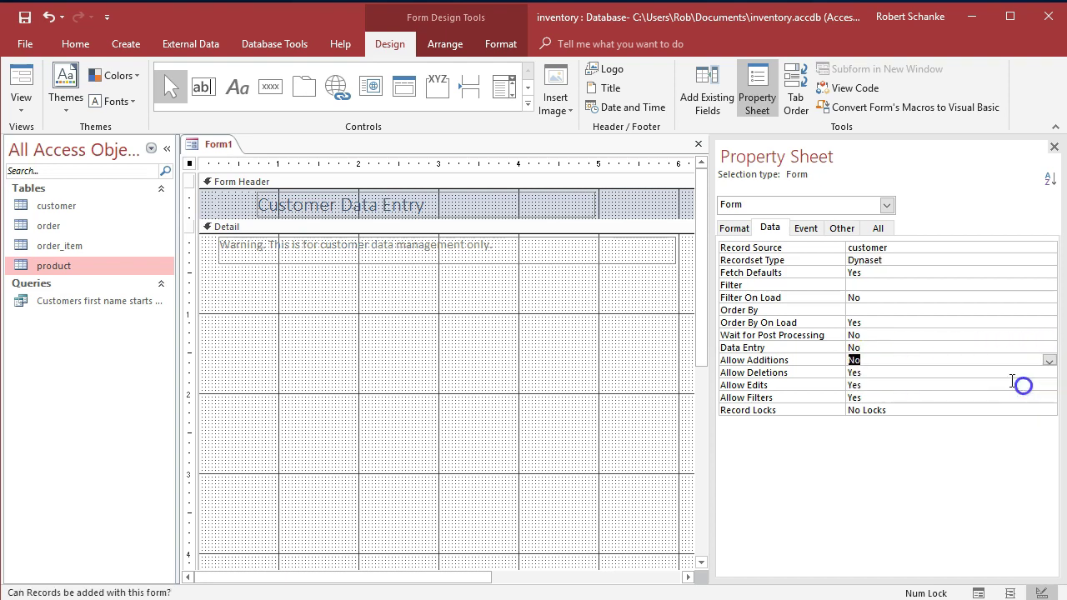
{"action": "left_click", "coordinate": [1049, 372]}
{"action": "left_click", "coordinate": [1050, 372]}
{"action": "left_click", "coordinate": [1047, 373]}
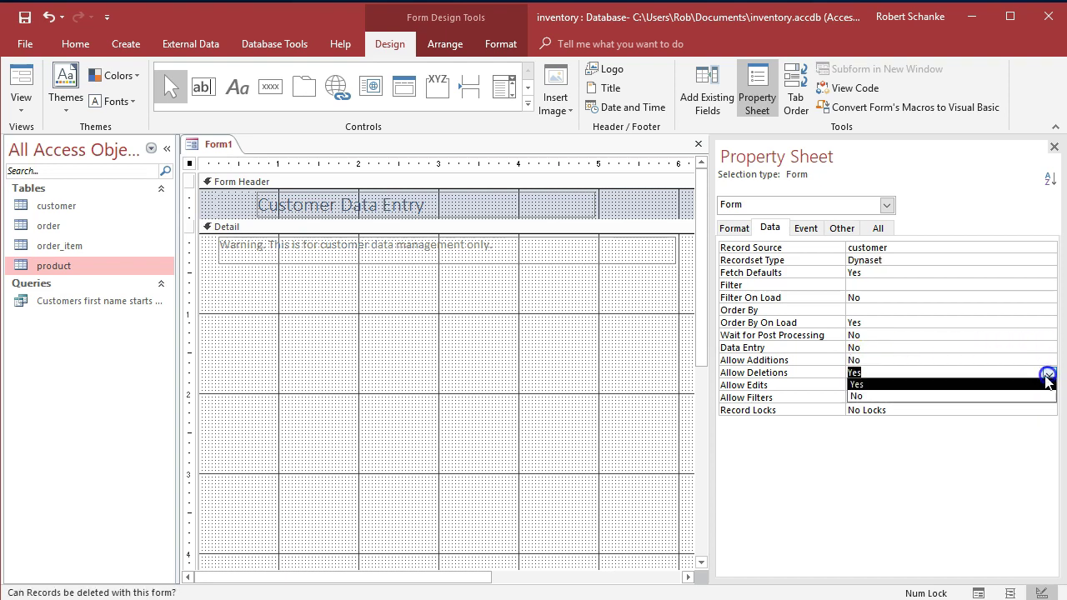
{"action": "left_click", "coordinate": [1017, 396]}
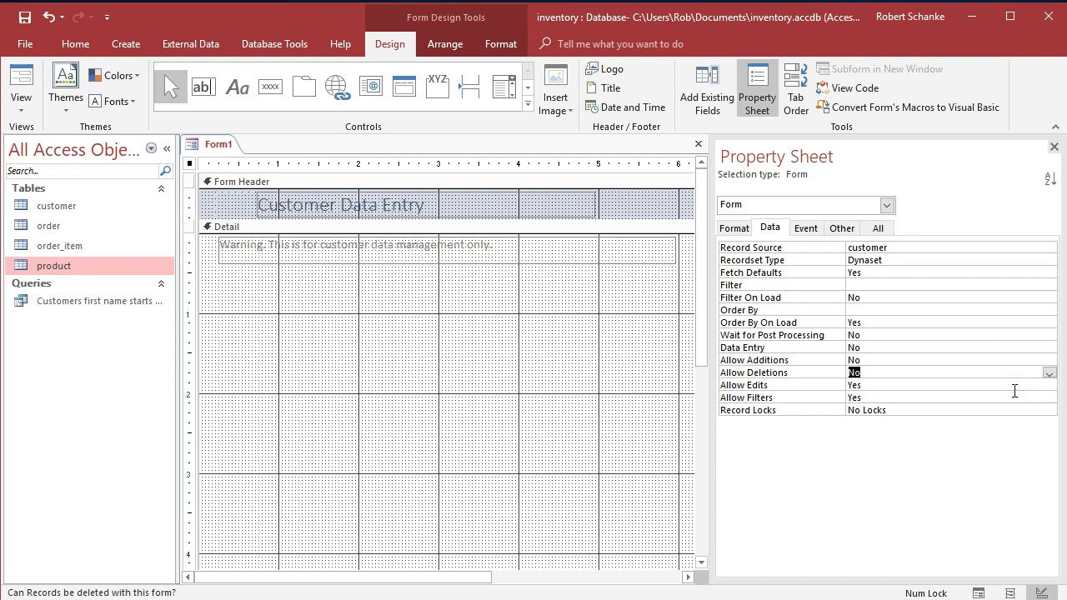
Restore the form's Allow Deletions and Allow Additions properties to Yes.
{"action": "left_click", "coordinate": [1022, 391]}
{"action": "left_click", "coordinate": [1049, 373]}
{"action": "left_click", "coordinate": [1049, 373]}
{"action": "left_click", "coordinate": [1049, 360]}
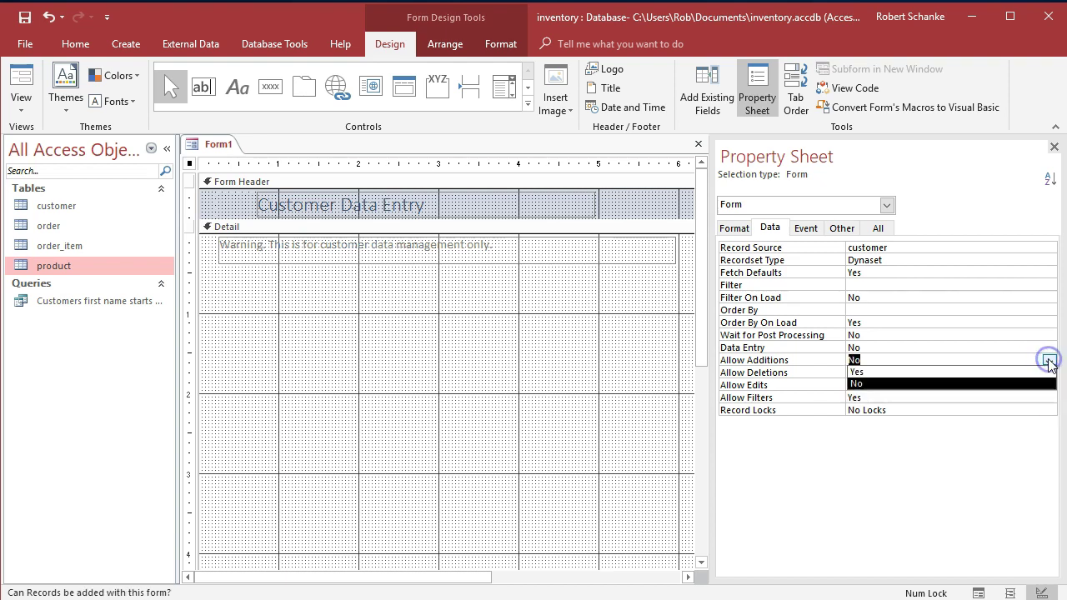
{"action": "left_click", "coordinate": [1042, 372]}
{"action": "left_click", "coordinate": [948, 446]}
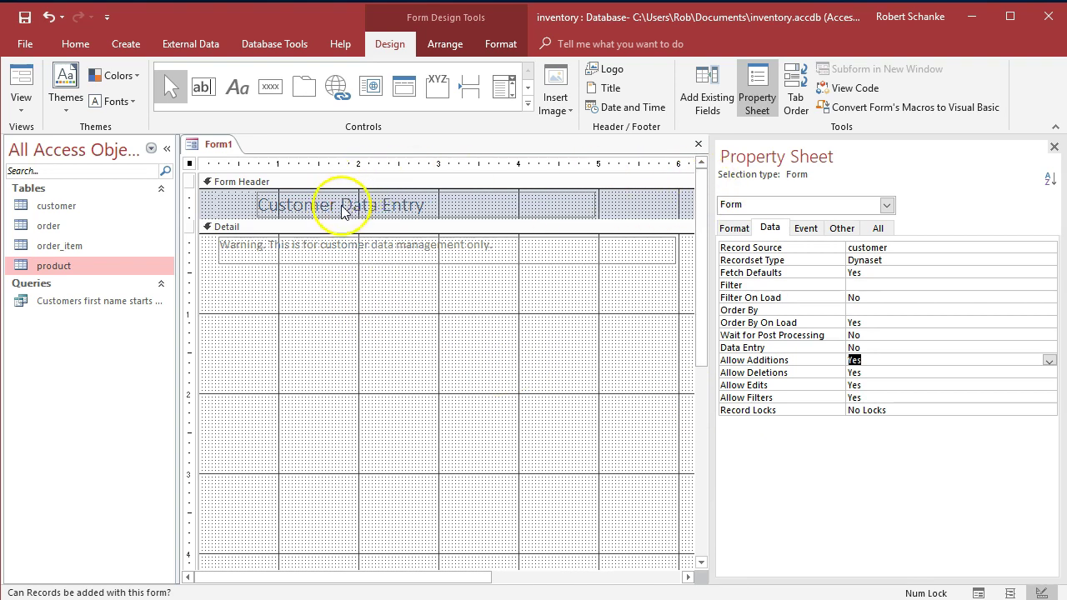
Add the existing fields customerID, firstName, lastName and createDate one below another in the Detail section, beneath the warning label.
{"action": "left_click", "coordinate": [705, 102]}
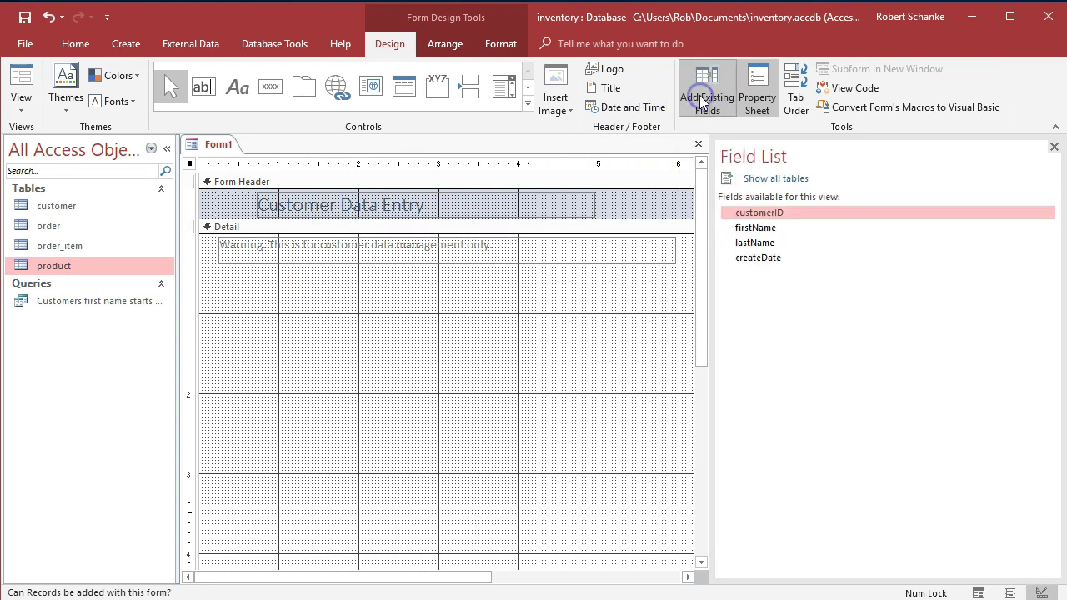
{"action": "left_click", "coordinate": [762, 208]}
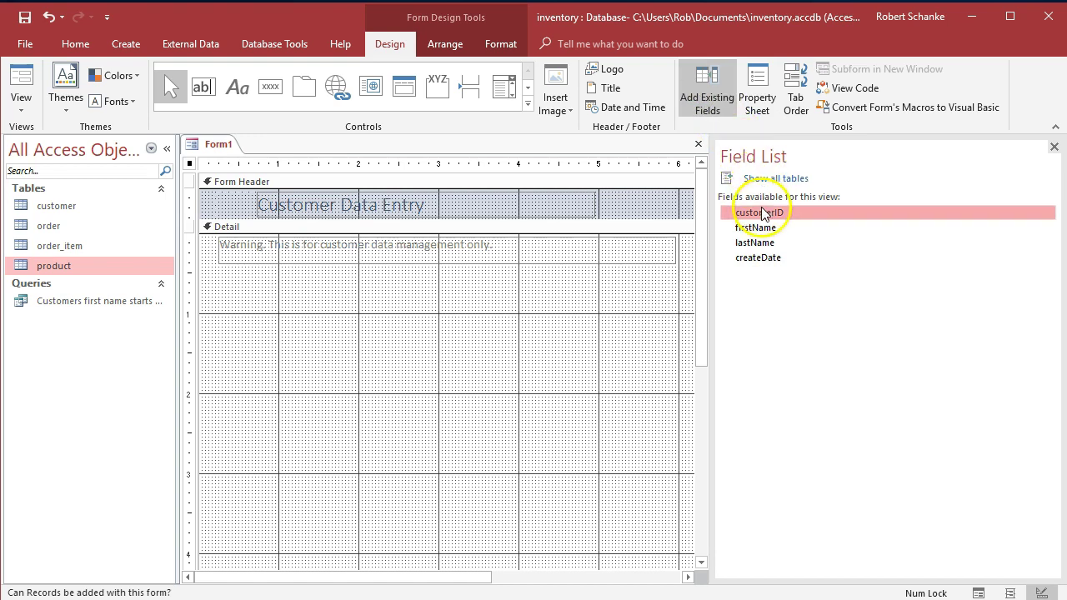
{"action": "left_click_drag", "start_coordinate": [762, 209], "coordinate": [772, 263]}
{"action": "left_click_drag", "start_coordinate": [738, 213], "coordinate": [380, 275]}
{"action": "left_click_drag", "start_coordinate": [771, 236], "coordinate": [369, 303]}
{"action": "left_click_drag", "start_coordinate": [773, 249], "coordinate": [411, 342]}
{"action": "left_click_drag", "start_coordinate": [748, 262], "coordinate": [439, 396]}
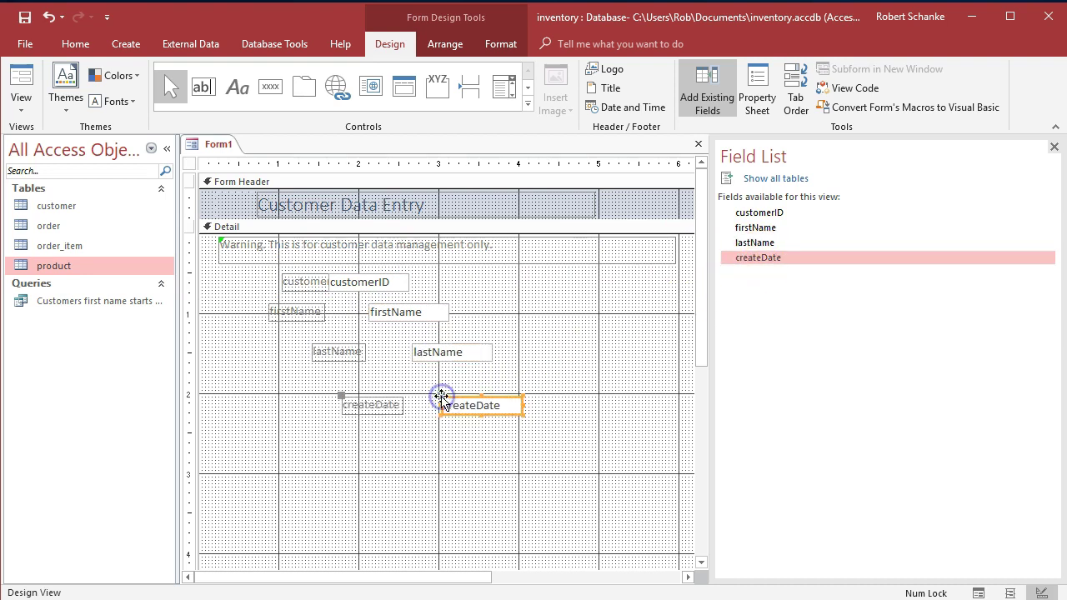
{"action": "left_click", "coordinate": [587, 373]}
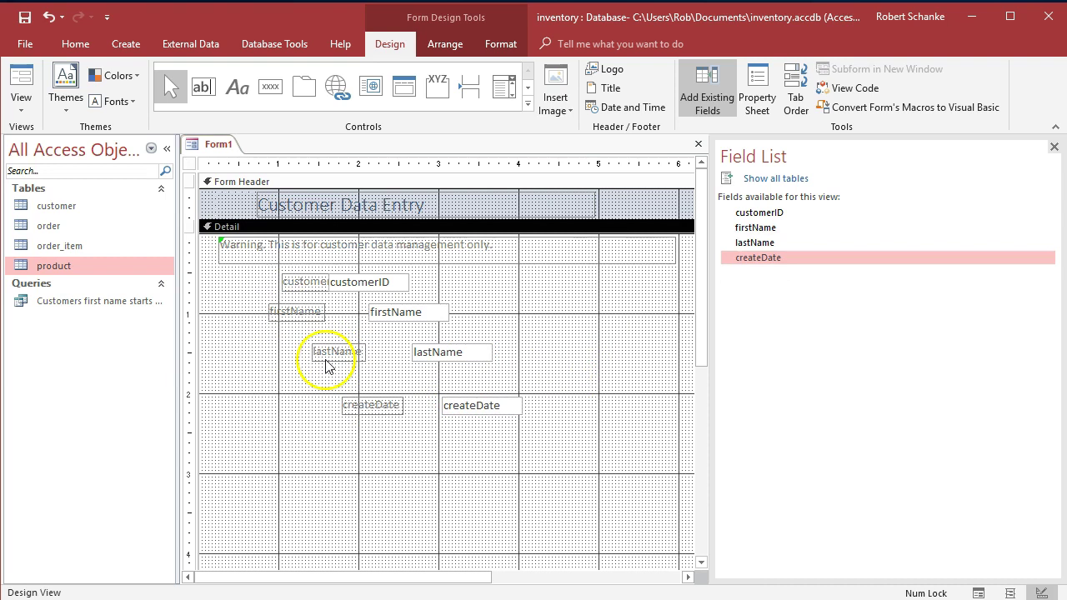
Select all four field labels and text boxes together and align them left.
{"action": "left_click_drag", "start_coordinate": [571, 438], "coordinate": [238, 265]}
{"action": "left_click_drag", "start_coordinate": [476, 441], "coordinate": [248, 269]}
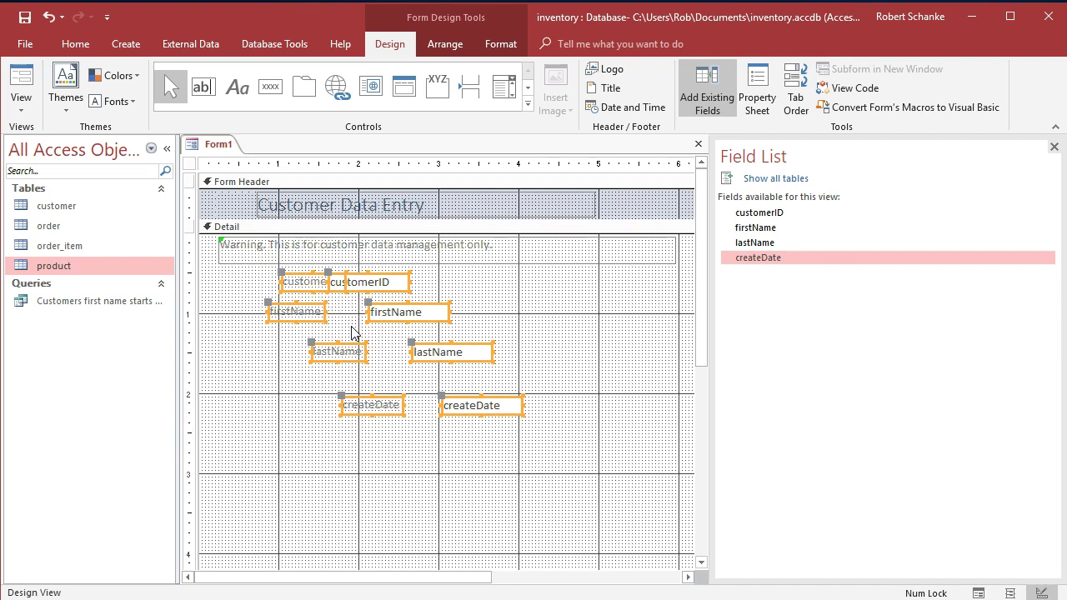
{"action": "left_click", "coordinate": [442, 48]}
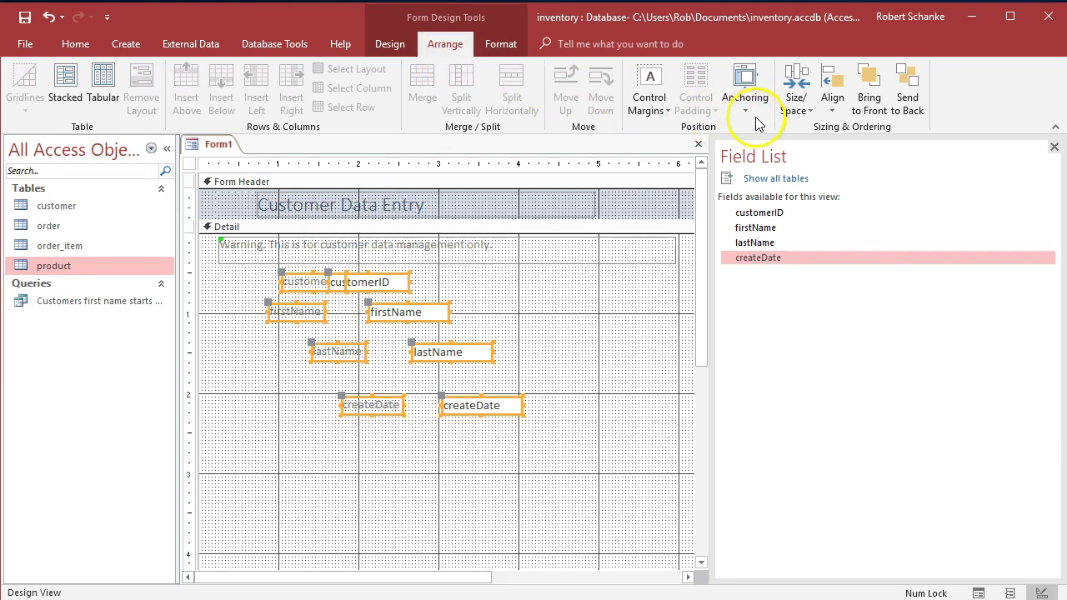
{"action": "left_click", "coordinate": [828, 106]}
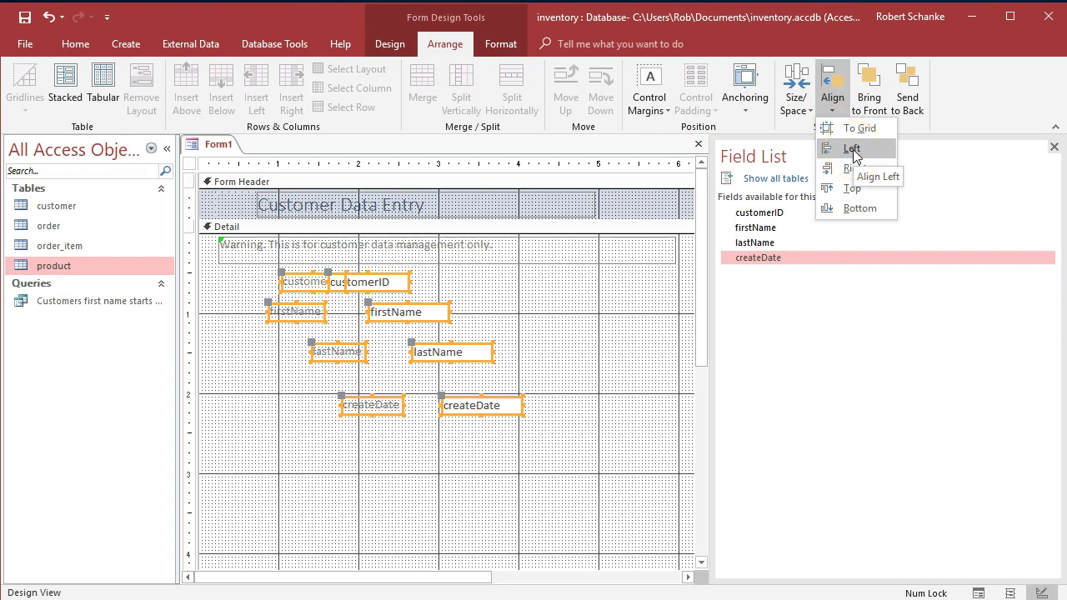
{"action": "left_click", "coordinate": [861, 148]}
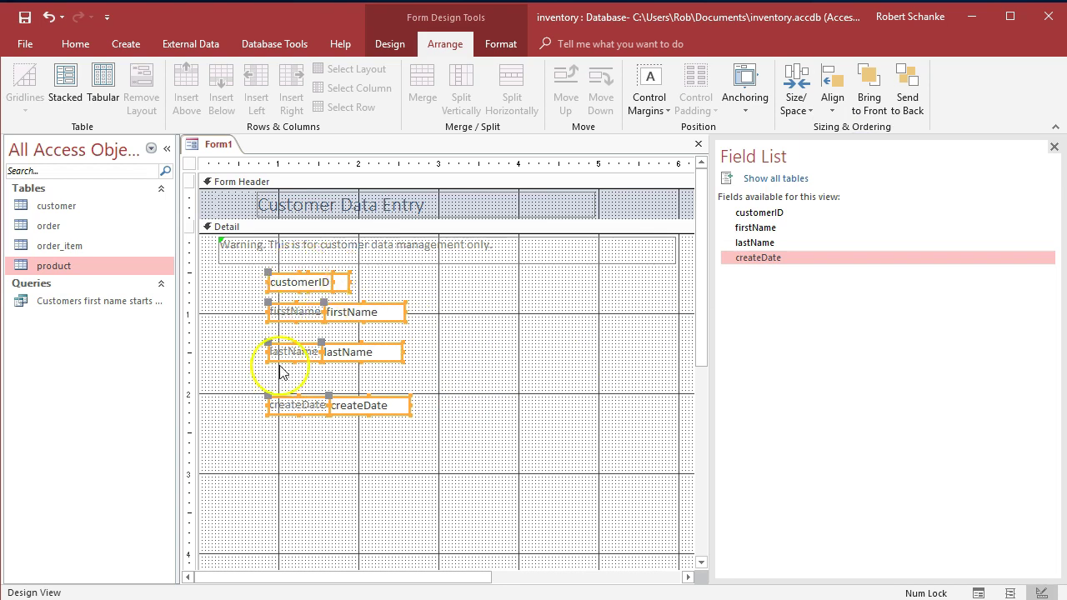
Select only the four field text boxes and align them right.
{"action": "left_click", "coordinate": [495, 462]}
{"action": "left_click_drag", "start_coordinate": [496, 463], "coordinate": [341, 275]}
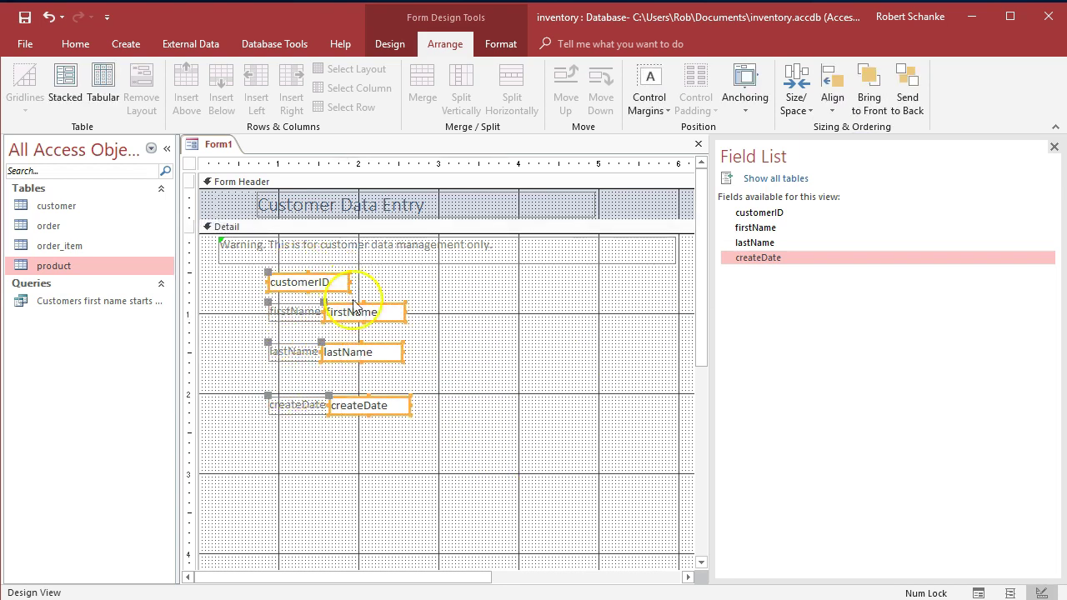
{"action": "left_click", "coordinate": [830, 113]}
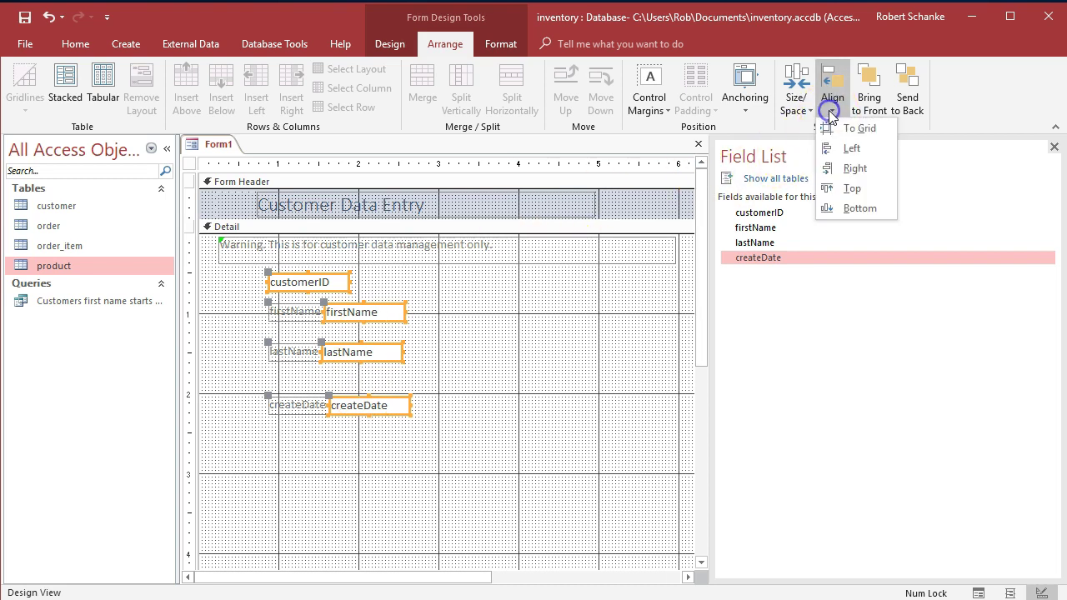
{"action": "left_click", "coordinate": [848, 169]}
{"action": "left_click", "coordinate": [552, 352]}
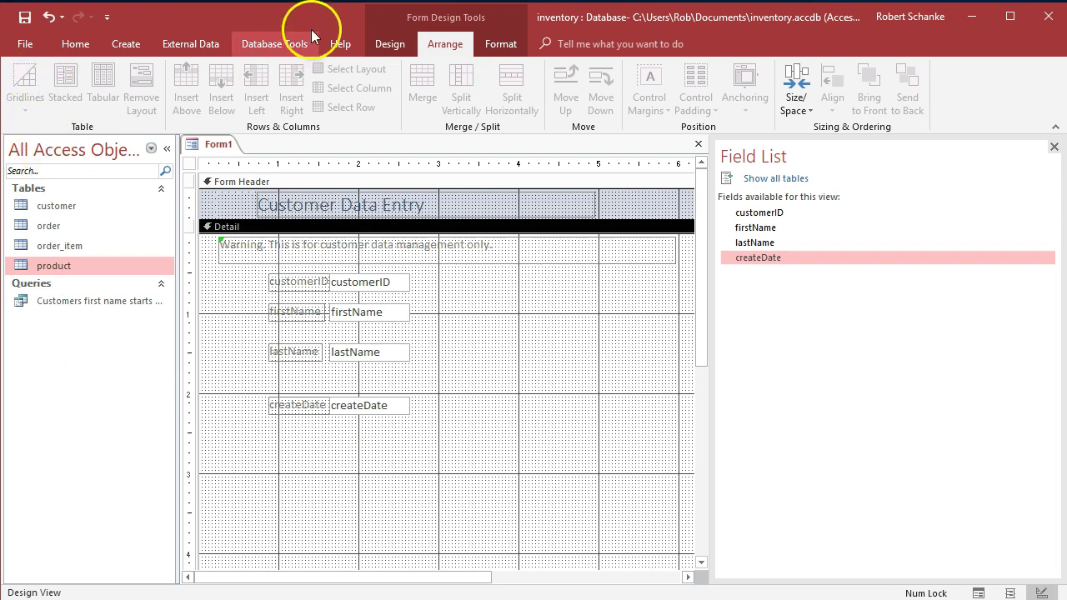
Switch the form to Form View and place the cursor in the lastName field.
{"action": "left_click", "coordinate": [385, 44]}
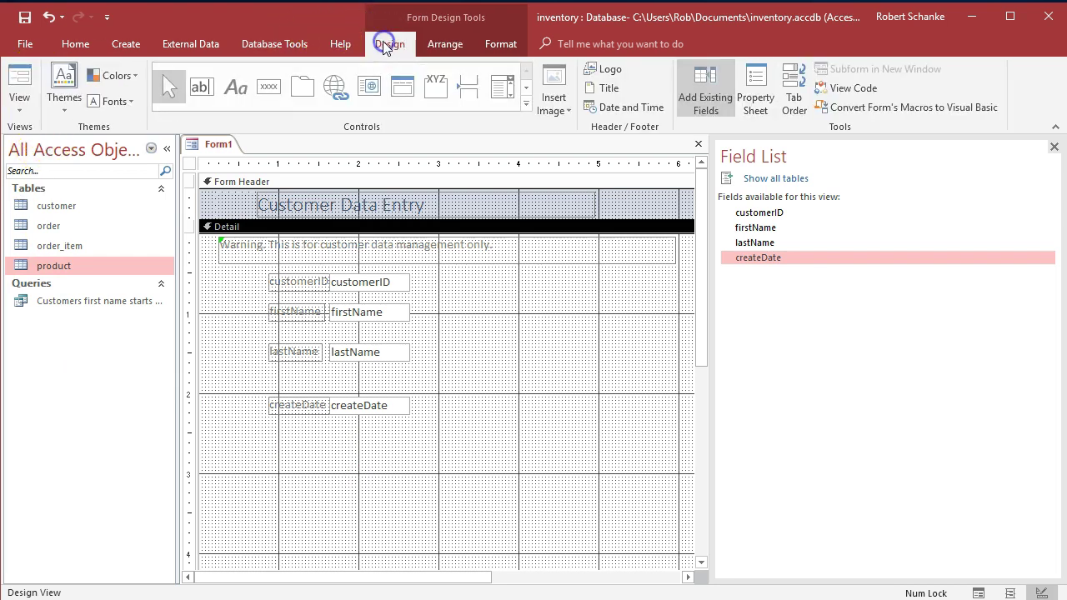
{"action": "left_click", "coordinate": [31, 114]}
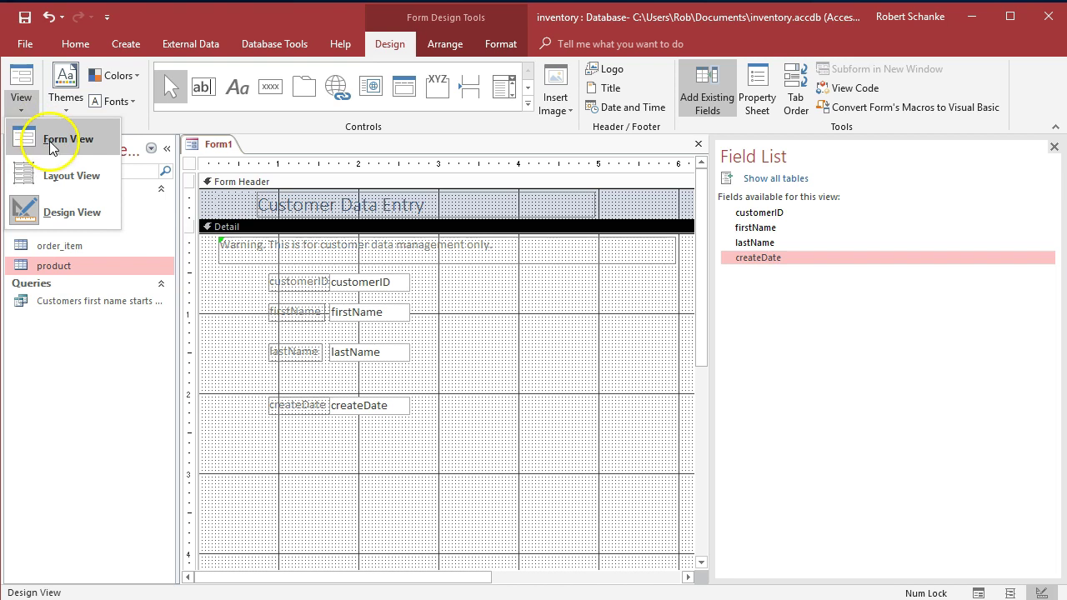
{"action": "left_click", "coordinate": [50, 138]}
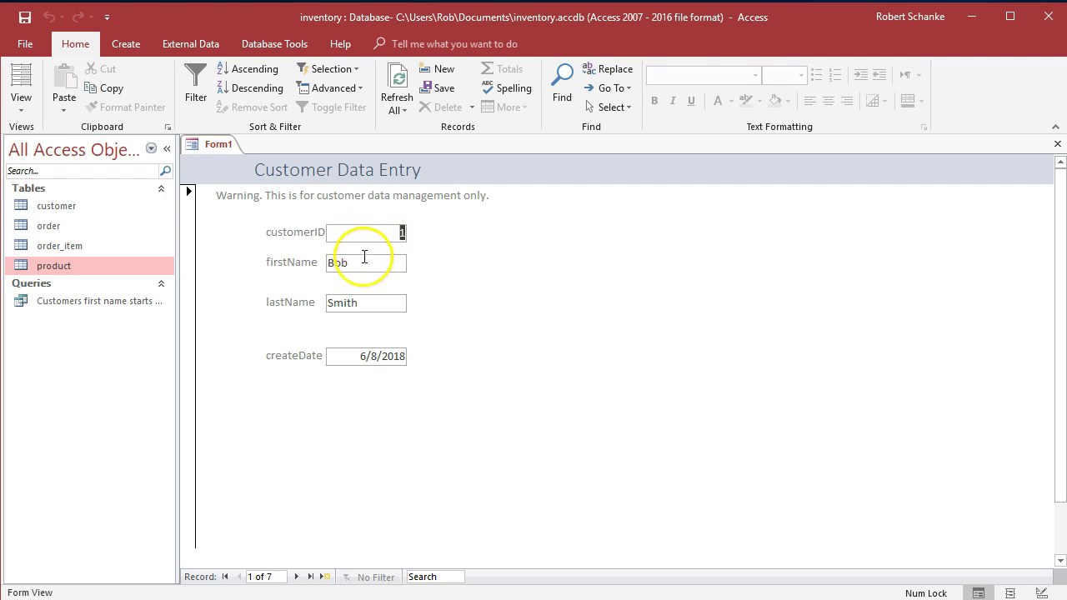
{"action": "left_click", "coordinate": [370, 302]}
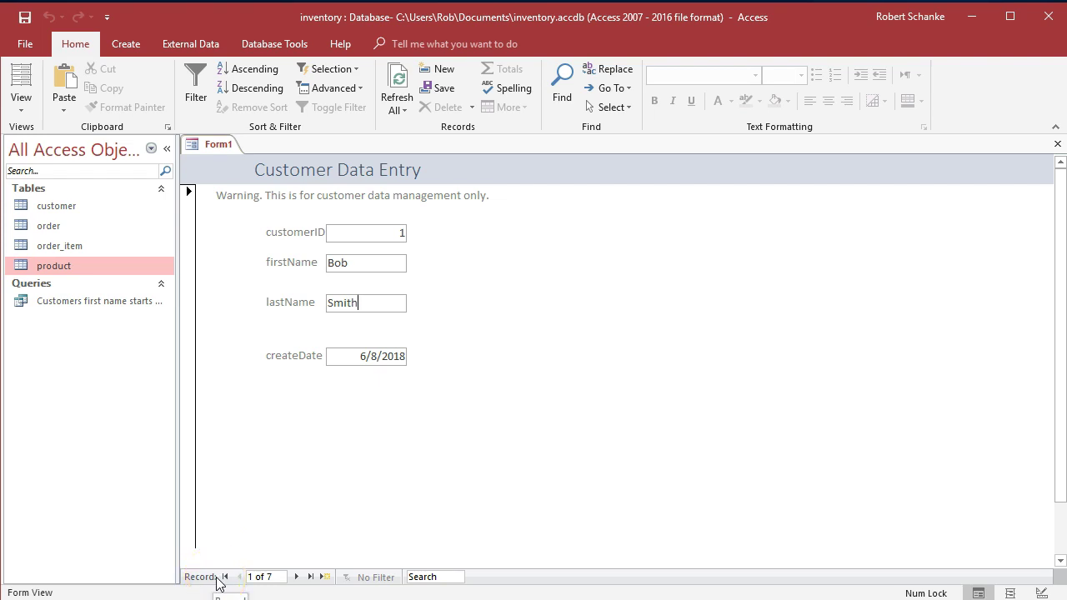
Browse forward and backward through the customer records, finishing on the last existing record.
{"action": "left_click", "coordinate": [250, 575]}
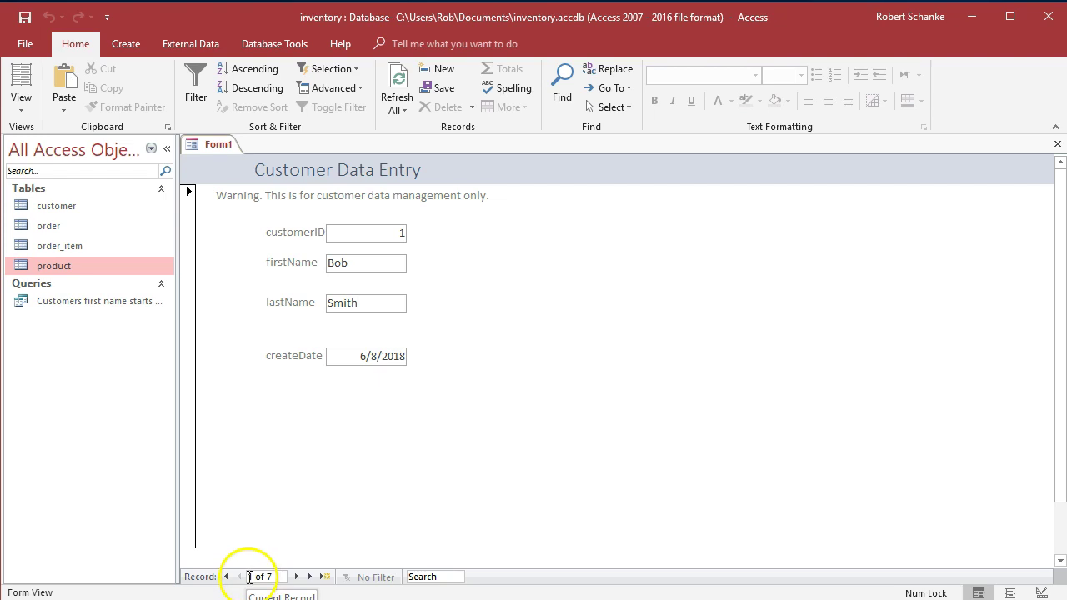
{"action": "left_click", "coordinate": [296, 577]}
{"action": "left_click", "coordinate": [296, 577]}
{"action": "left_click", "coordinate": [296, 577]}
{"action": "left_click", "coordinate": [296, 577]}
{"action": "left_click", "coordinate": [296, 577]}
{"action": "left_click", "coordinate": [239, 577]}
{"action": "left_click", "coordinate": [240, 577]}
{"action": "left_click", "coordinate": [239, 577]}
{"action": "left_click", "coordinate": [239, 577]}
{"action": "left_click", "coordinate": [296, 577]}
{"action": "left_click", "coordinate": [296, 577]}
{"action": "left_click", "coordinate": [296, 577]}
{"action": "left_click", "coordinate": [296, 577]}
{"action": "left_click", "coordinate": [296, 577]}
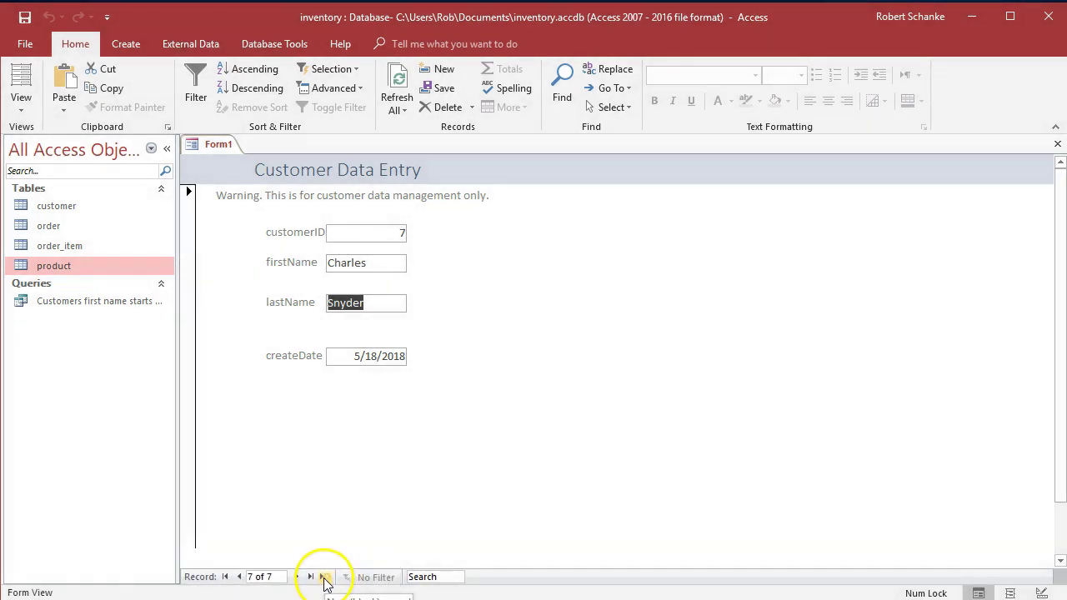
Add a new customer record with the customer's first name and last name and a createDate of 6/12/2018.
{"action": "left_click", "coordinate": [324, 577]}
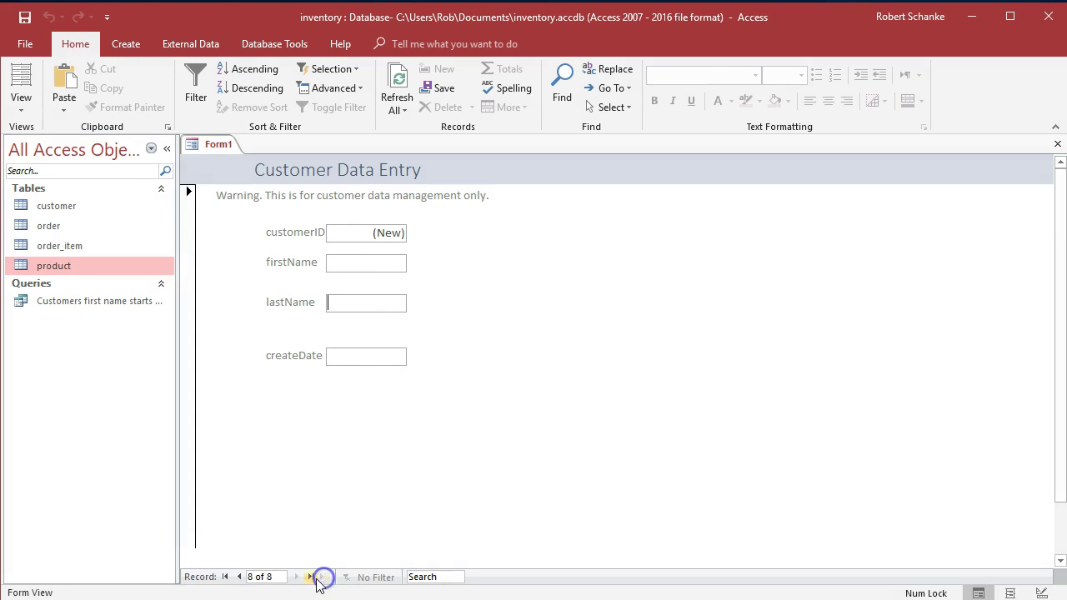
{"action": "left_click", "coordinate": [361, 267]}
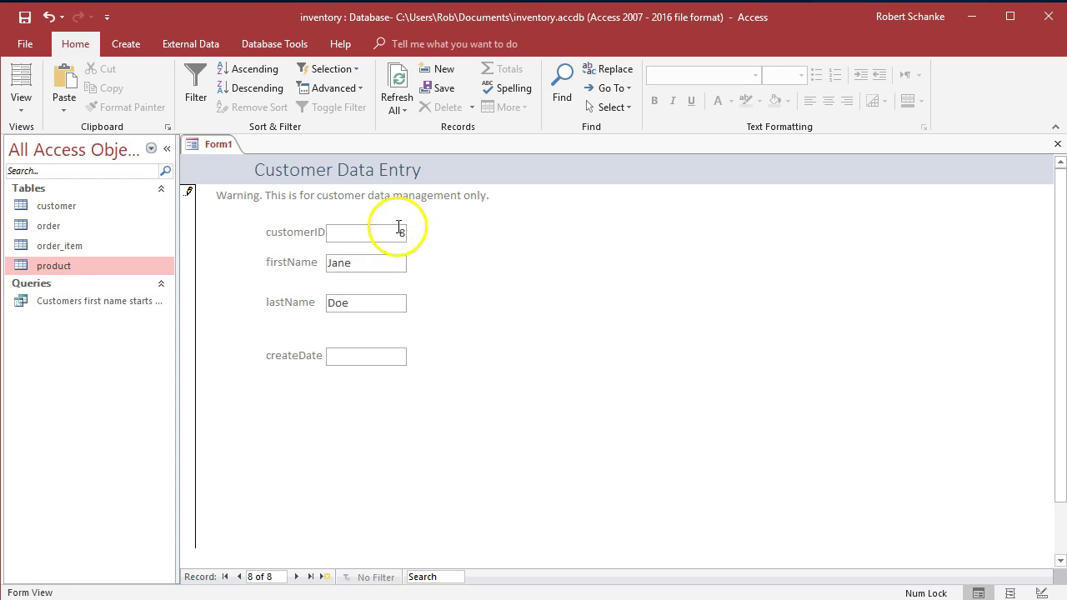
{"action": "left_click", "coordinate": [394, 357]}
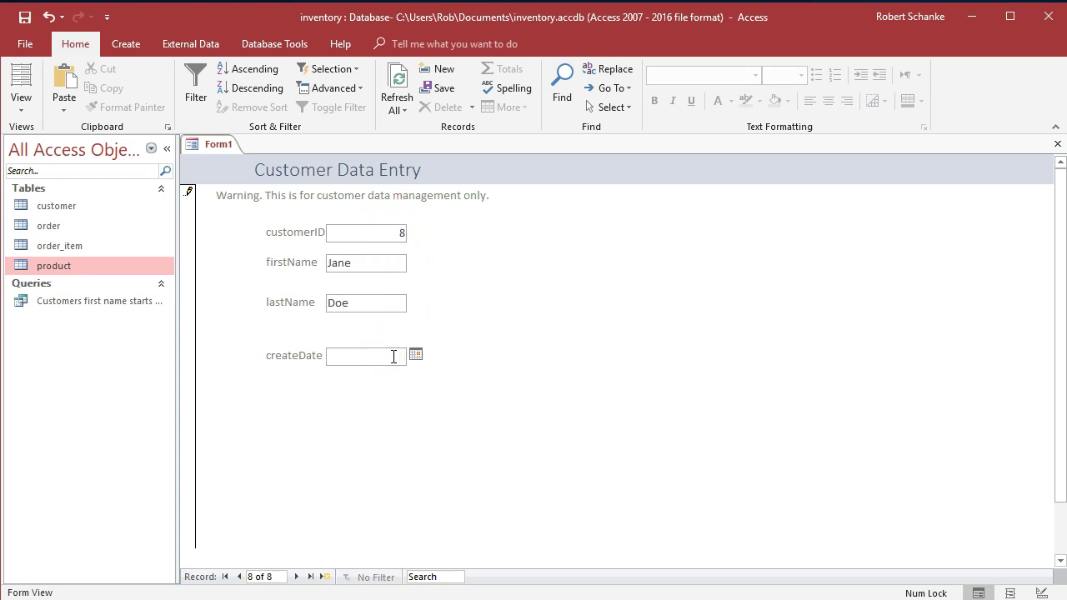
{"action": "left_click", "coordinate": [416, 356]}
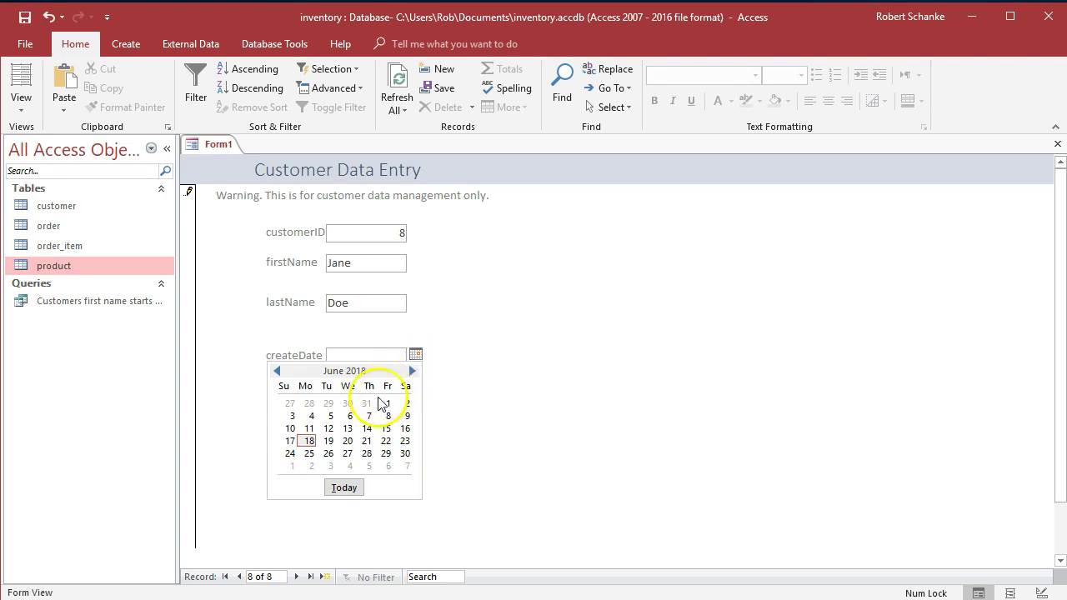
{"action": "left_click", "coordinate": [330, 430]}
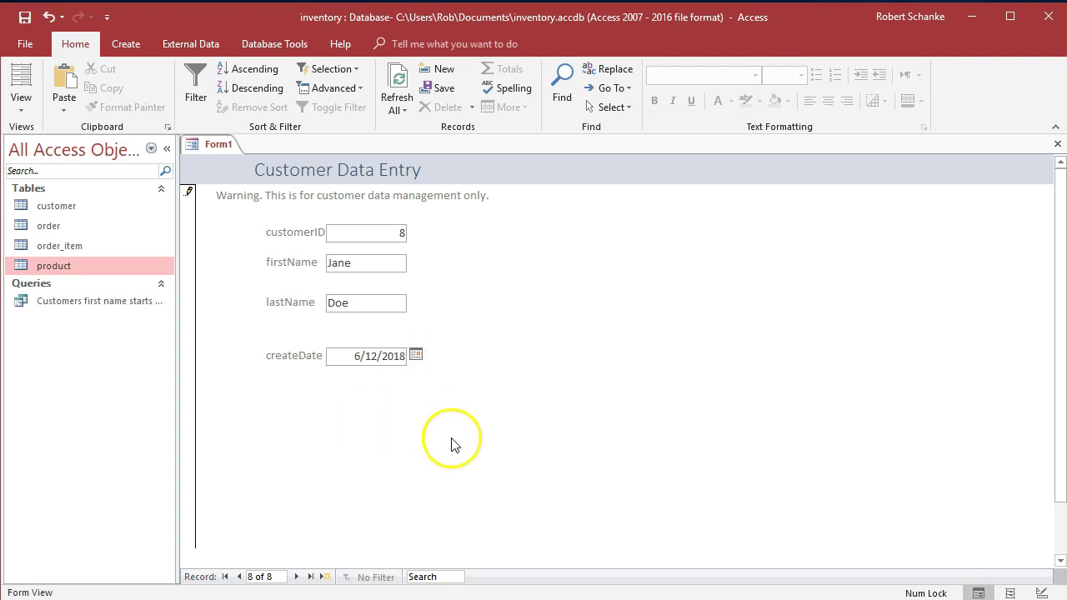
Page back and forth through the customer records to review the new entry among the existing ones.
{"action": "left_click", "coordinate": [240, 578]}
{"action": "left_click", "coordinate": [239, 578]}
{"action": "left_click", "coordinate": [297, 577]}
{"action": "left_click", "coordinate": [297, 577]}
{"action": "left_click", "coordinate": [297, 577]}
{"action": "left_click", "coordinate": [239, 578]}
{"action": "left_click", "coordinate": [239, 578]}
{"action": "left_click", "coordinate": [240, 578]}
{"action": "left_click", "coordinate": [239, 578]}
{"action": "left_click", "coordinate": [240, 578]}
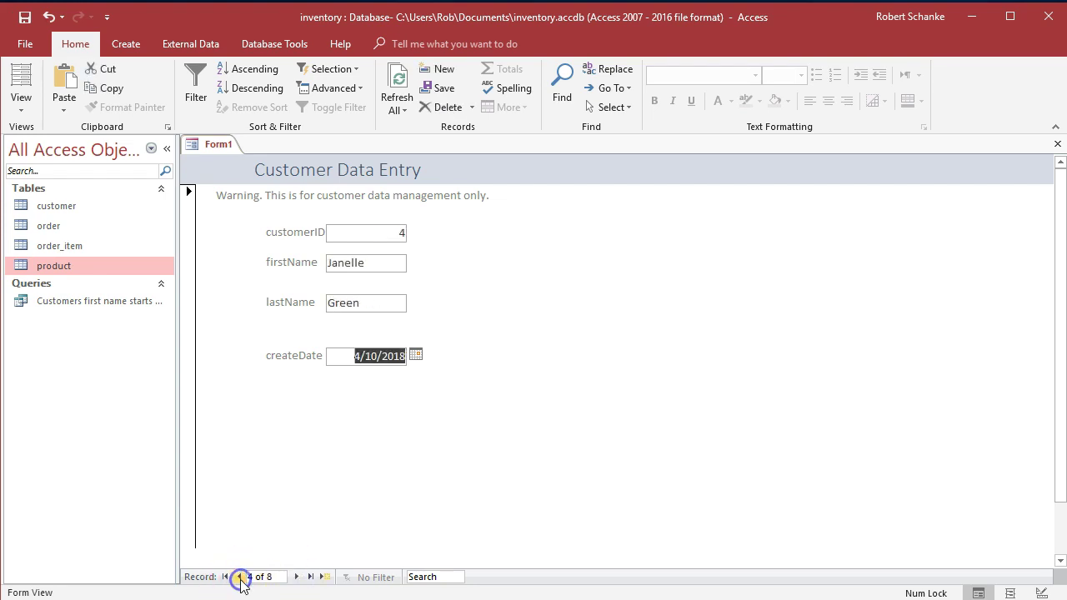
Search the form's records for the new customer's last name, for "Ch" and for "J".
{"action": "left_click", "coordinate": [432, 577]}
{"action": "type", "text": "Doe"}
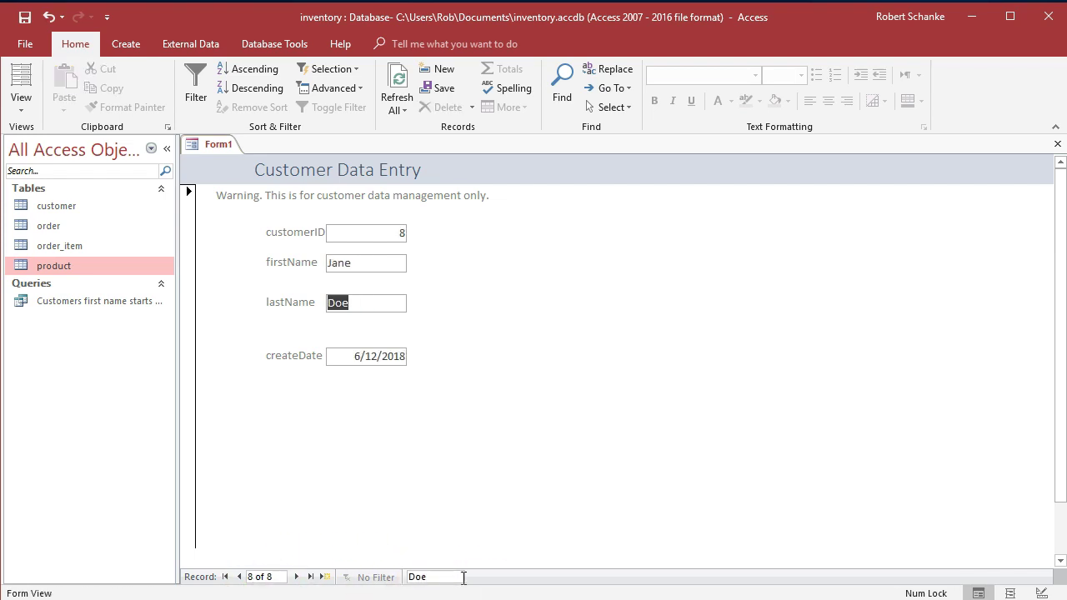
{"action": "key", "text": "BackSpace"}
{"action": "key", "text": "BackSpace"}
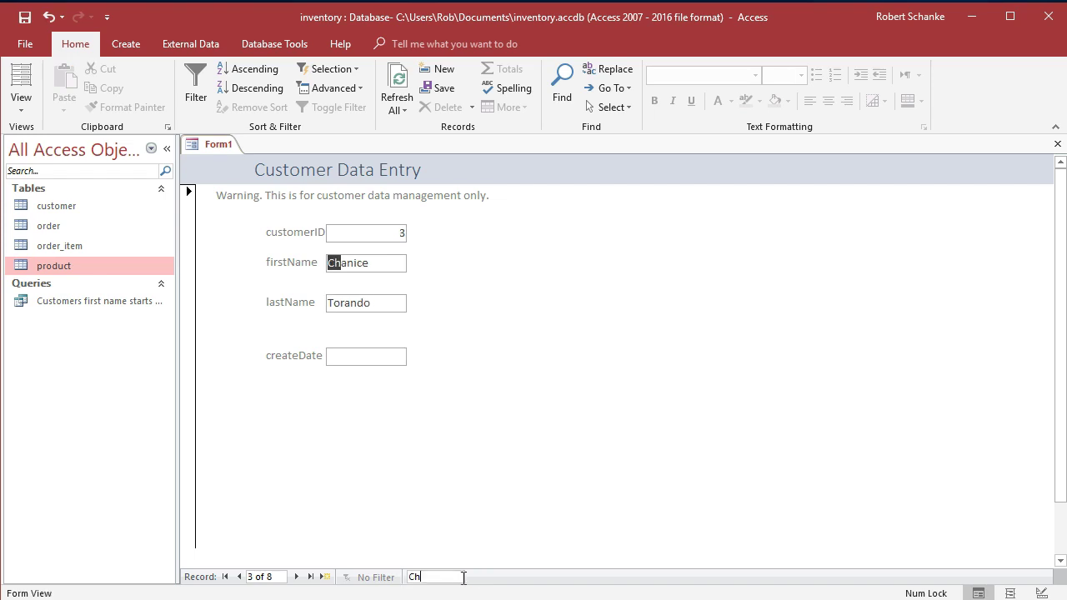
{"action": "type", "text": "J"}
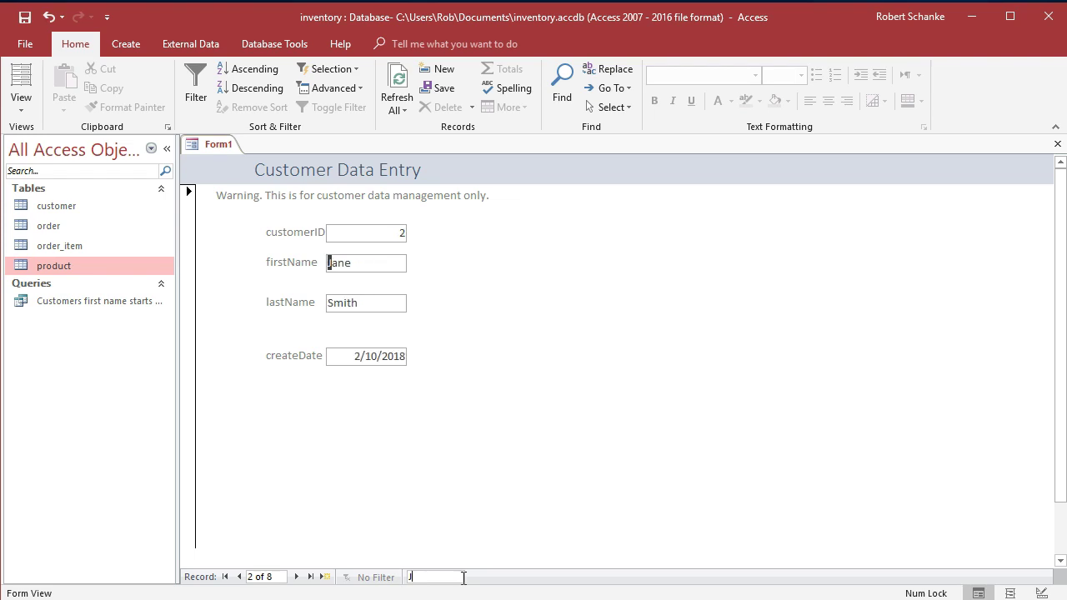
Go to the next record matching "J", and switch the form back to Design View.
{"action": "key", "text": "Return"}
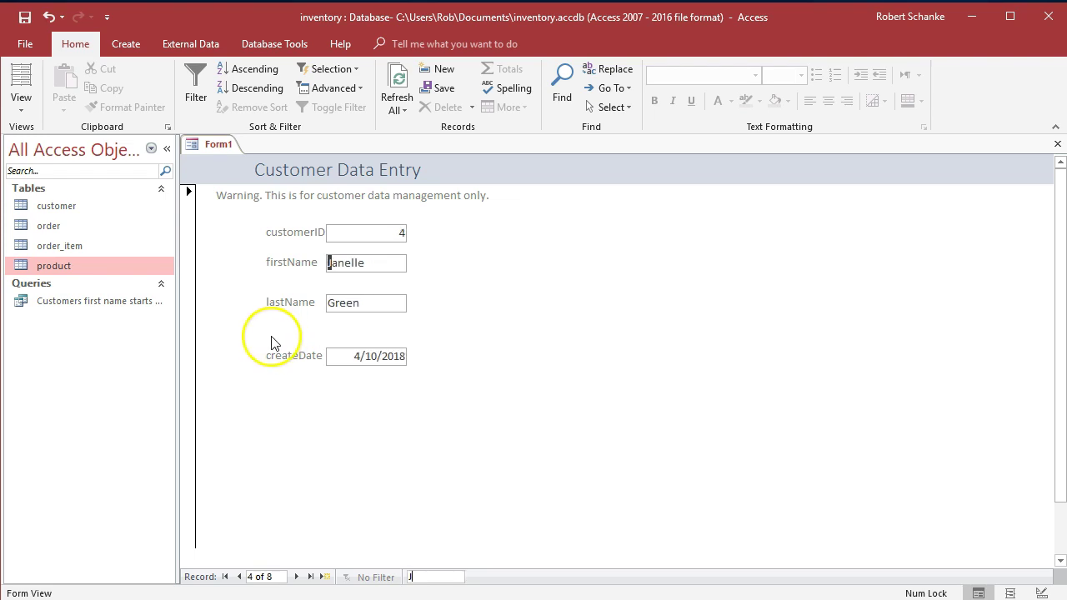
{"action": "left_click", "coordinate": [21, 108]}
{"action": "left_click", "coordinate": [70, 210]}
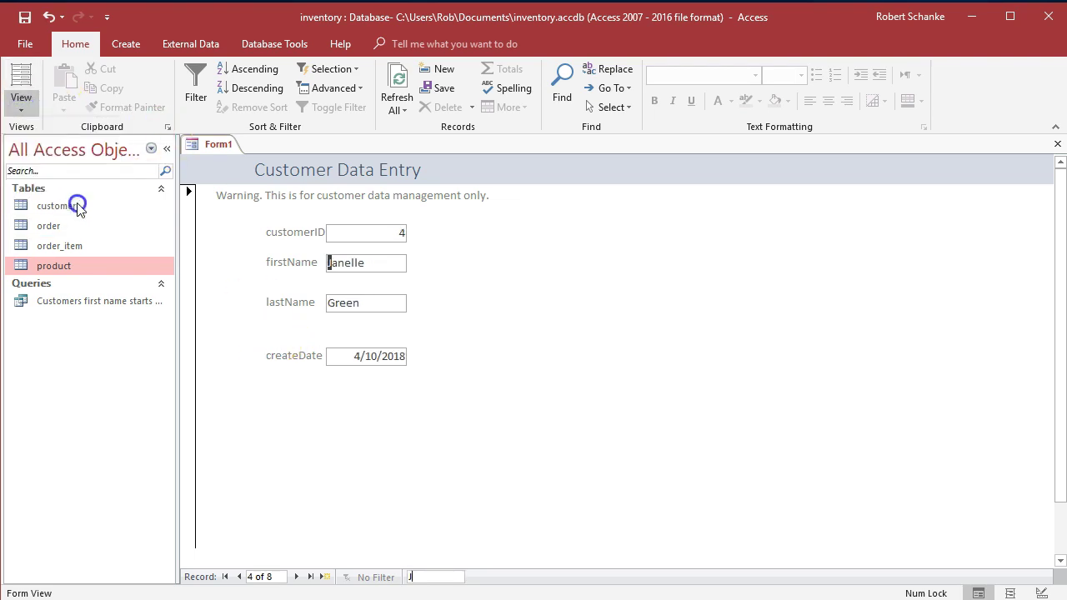
{"action": "left_click", "coordinate": [300, 445]}
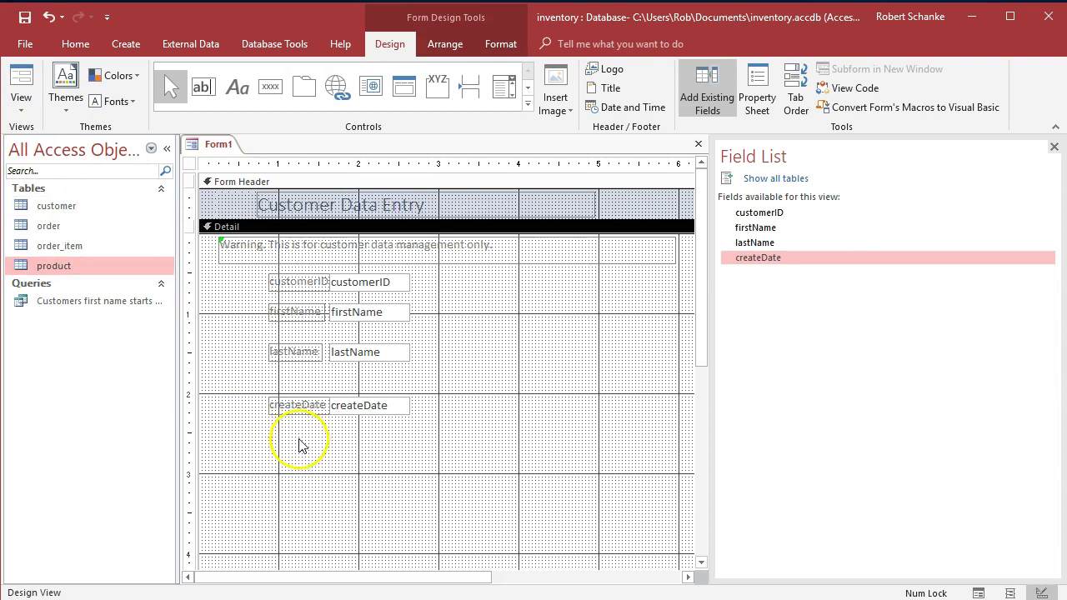
Change the captions of the firstName, lastName and createDate labels to "First Name", "Last Name" and "Date Added".
{"action": "left_click", "coordinate": [300, 281]}
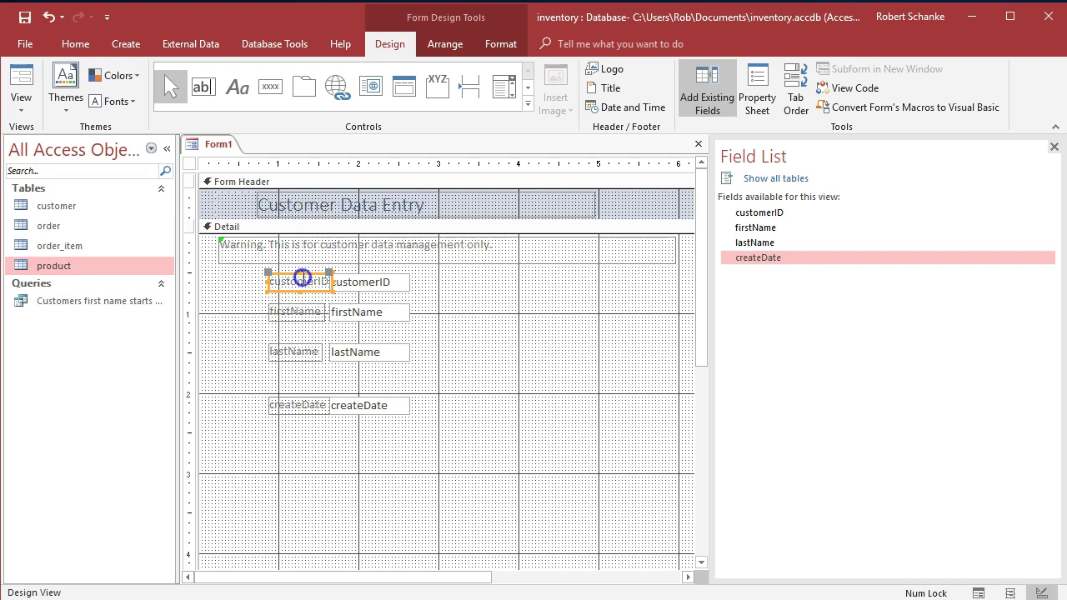
{"action": "double_click", "coordinate": [288, 311]}
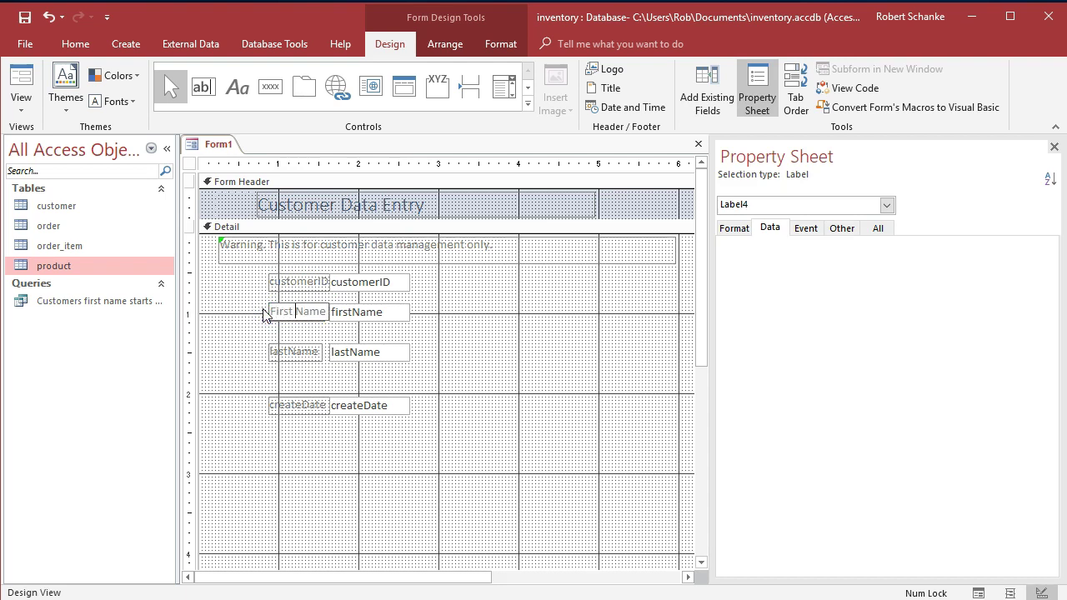
{"action": "left_click", "coordinate": [284, 348]}
{"action": "left_click_drag", "start_coordinate": [290, 353], "coordinate": [263, 352]}
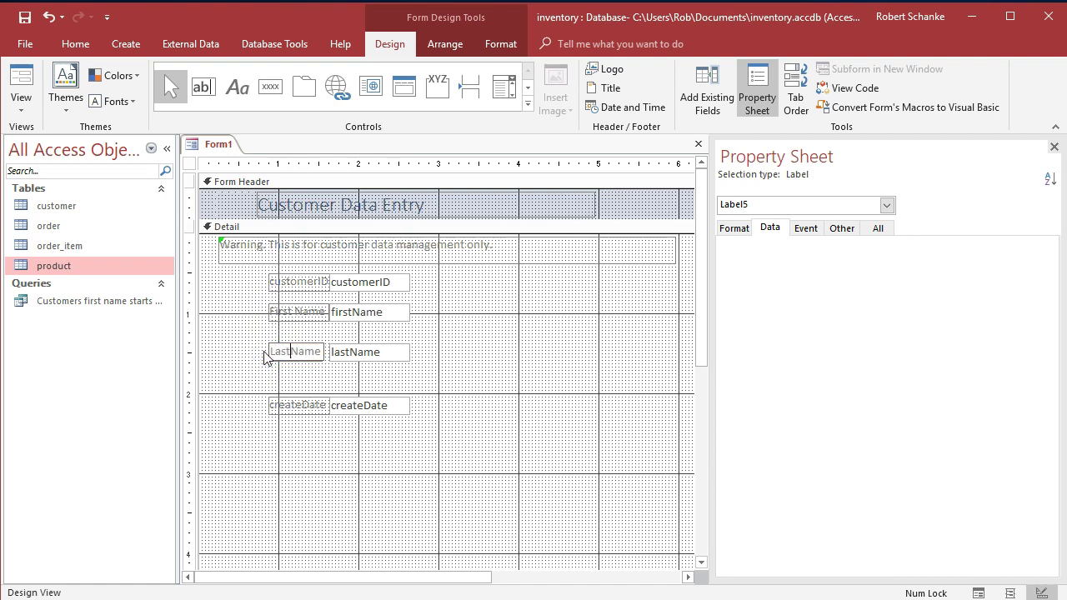
{"action": "left_click", "coordinate": [305, 400]}
{"action": "double_click", "coordinate": [305, 400]}
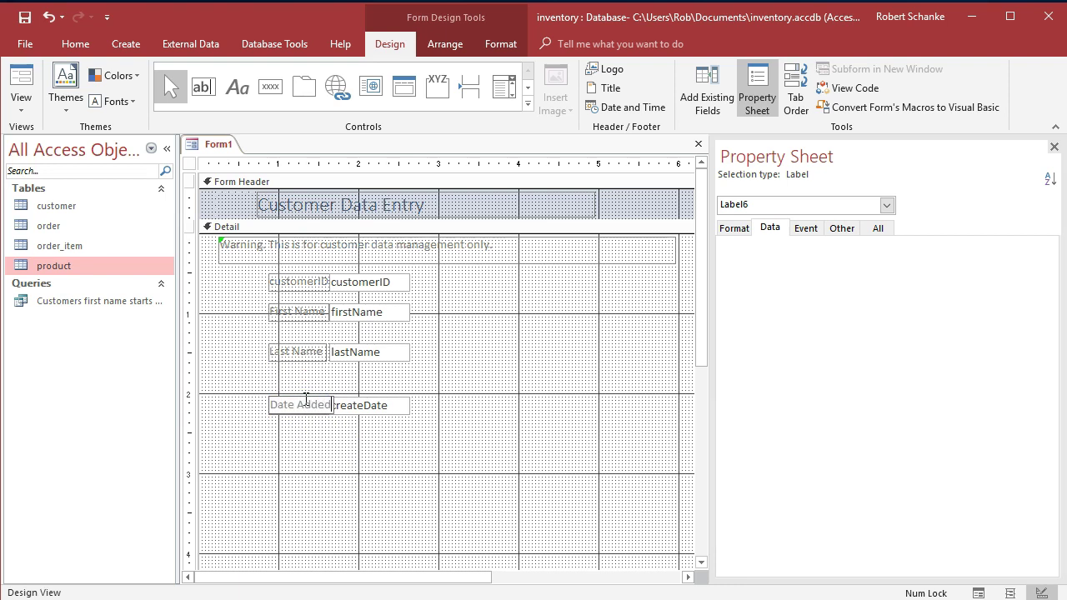
{"action": "left_click", "coordinate": [334, 463]}
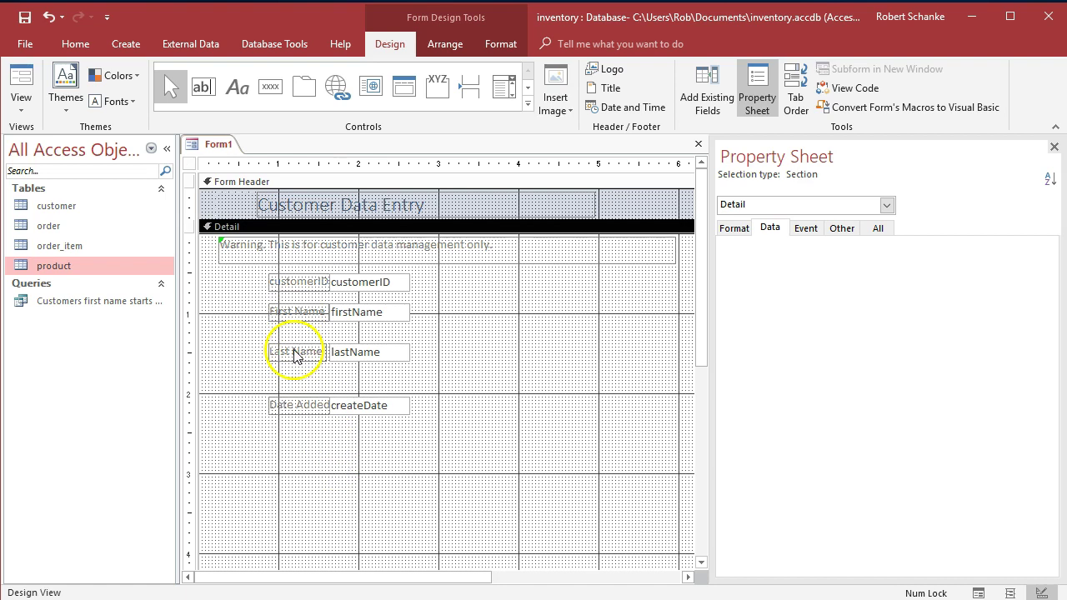
Move the four field labels away from their text boxes, stacking them in a column below the start of the warning text.
{"action": "left_click_drag", "start_coordinate": [457, 503], "coordinate": [391, 409]}
{"action": "left_click", "coordinate": [279, 280]}
{"action": "left_click_drag", "start_coordinate": [269, 278], "coordinate": [222, 270]}
{"action": "left_click", "coordinate": [298, 311]}
{"action": "left_click_drag", "start_coordinate": [269, 305], "coordinate": [222, 293]}
{"action": "left_click", "coordinate": [294, 354]}
{"action": "left_click_drag", "start_coordinate": [269, 345], "coordinate": [223, 322]}
{"action": "left_click", "coordinate": [281, 400]}
{"action": "left_click_drag", "start_coordinate": [270, 399], "coordinate": [222, 337]}
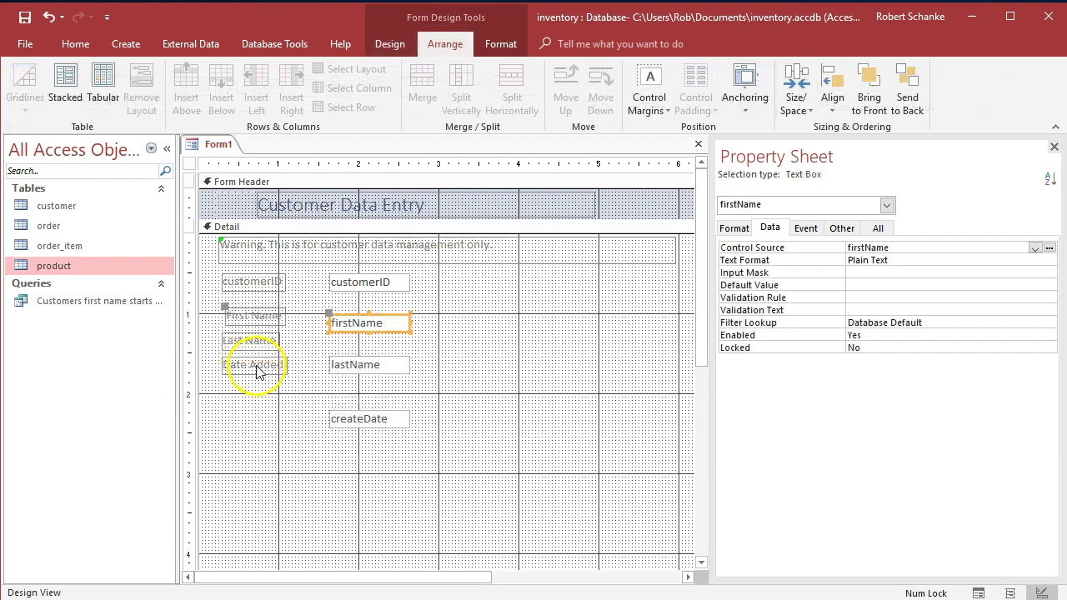
Arrange the firstName, lastName and createDate text boxes in evenly spaced rows beside their matching labels.
{"action": "left_click", "coordinate": [257, 367]}
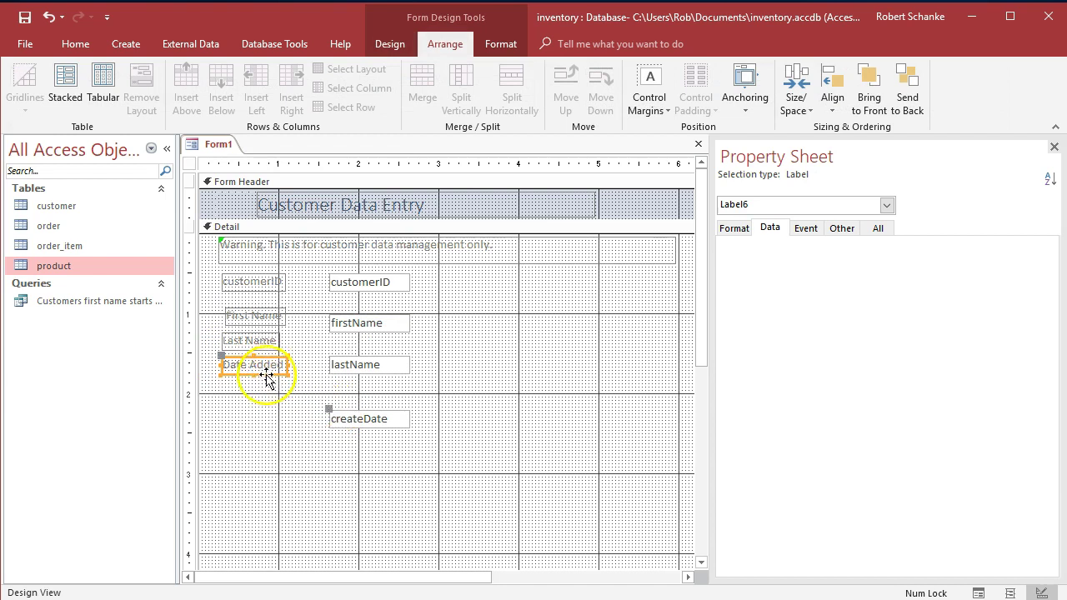
{"action": "left_click_drag", "start_coordinate": [268, 375], "coordinate": [271, 419]}
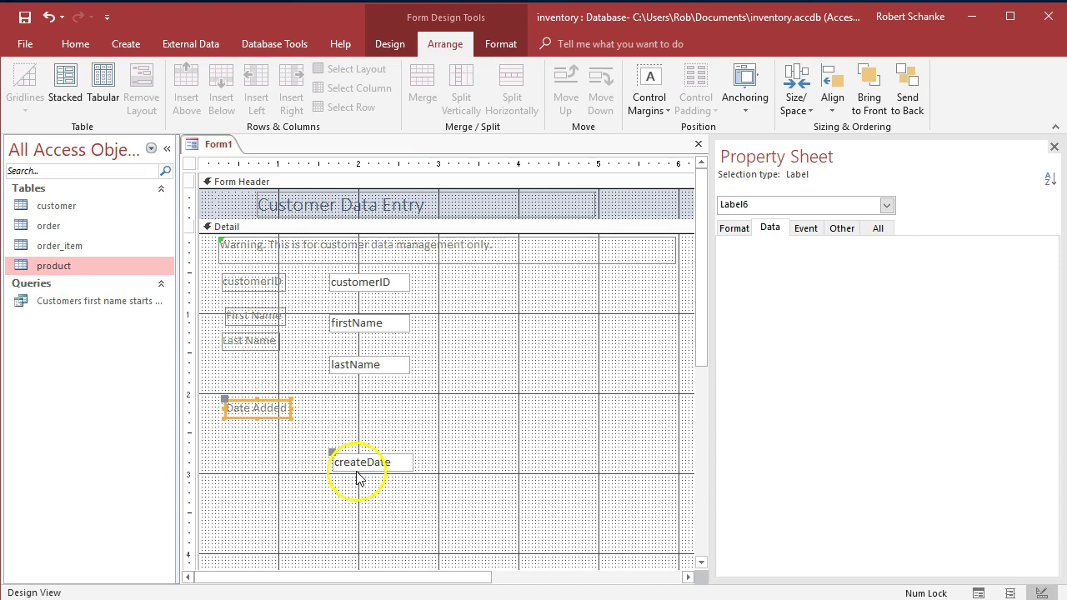
{"action": "left_click", "coordinate": [355, 477]}
{"action": "left_click", "coordinate": [273, 408]}
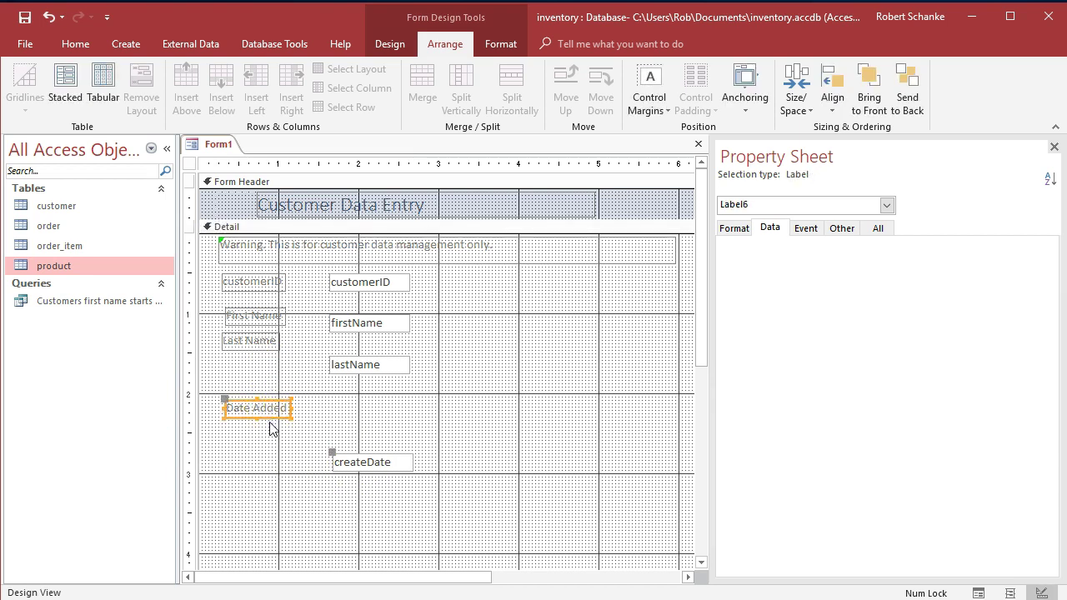
{"action": "left_click_drag", "start_coordinate": [275, 414], "coordinate": [308, 357]}
{"action": "left_click", "coordinate": [400, 470]}
{"action": "left_click", "coordinate": [409, 391]}
Move the customerID text box to line up with the left edges of the text boxes below it.
{"action": "left_click", "coordinate": [342, 276]}
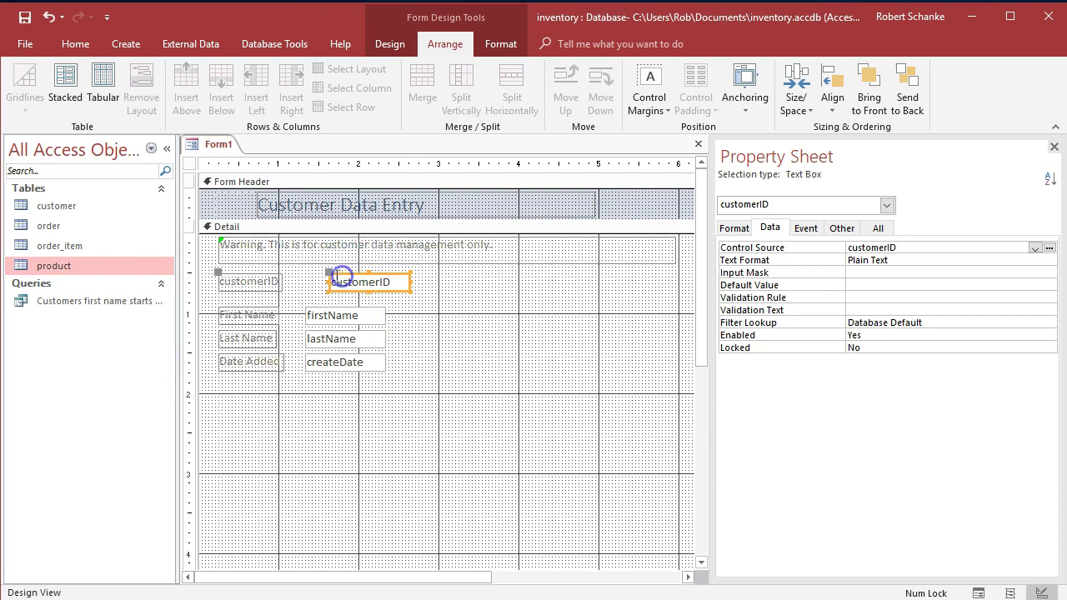
{"action": "left_click_drag", "start_coordinate": [329, 278], "coordinate": [306, 282]}
{"action": "left_click", "coordinate": [407, 292]}
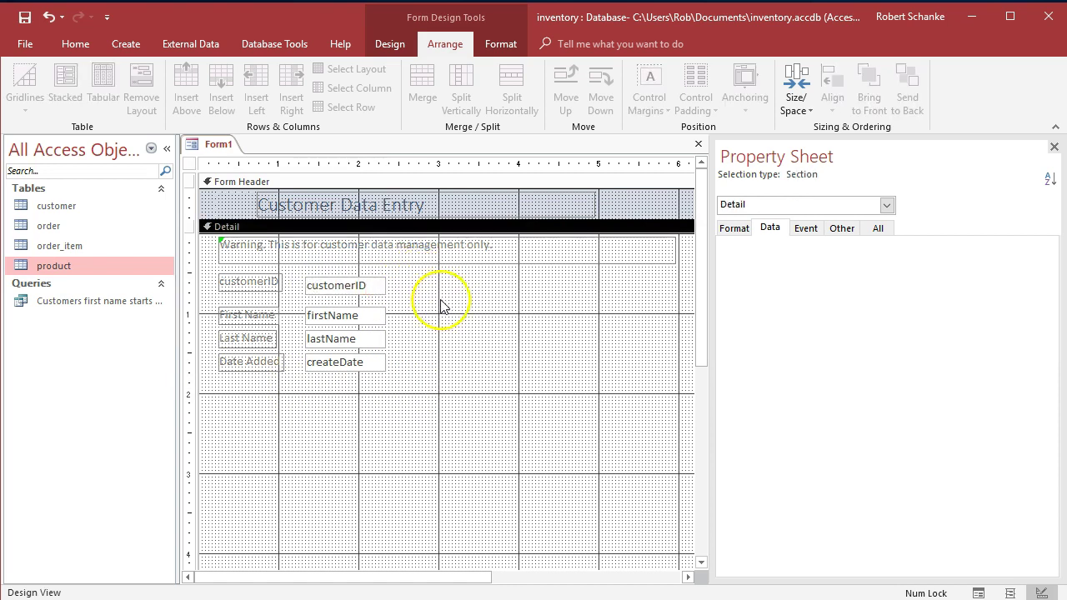
{"action": "left_click", "coordinate": [331, 282]}
{"action": "left_click", "coordinate": [308, 275]}
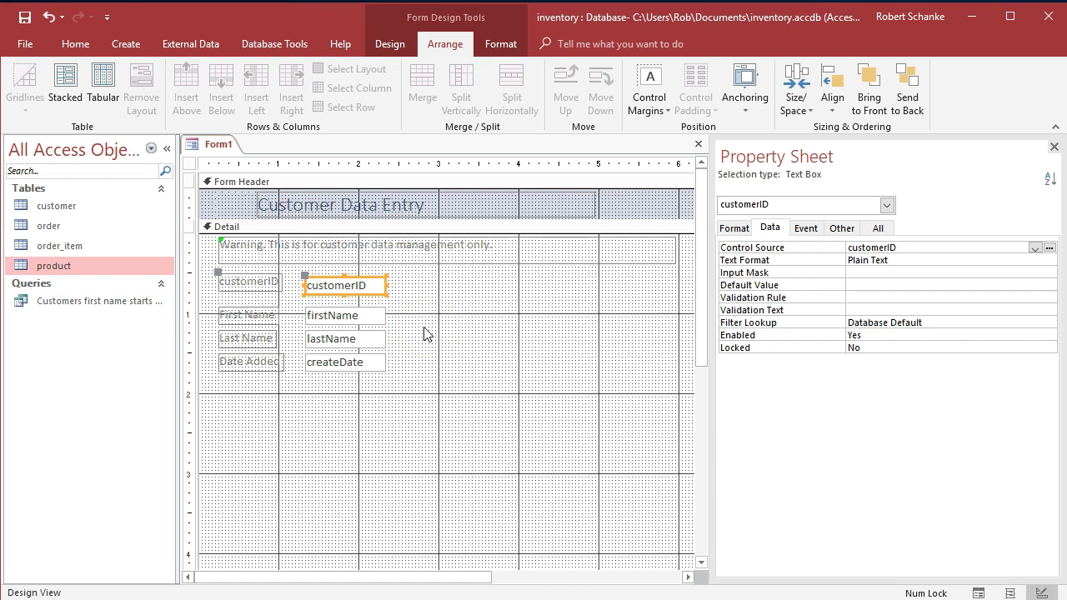
Examine the data properties of the customerID text box, including its control source and text format.
{"action": "left_click", "coordinate": [323, 284]}
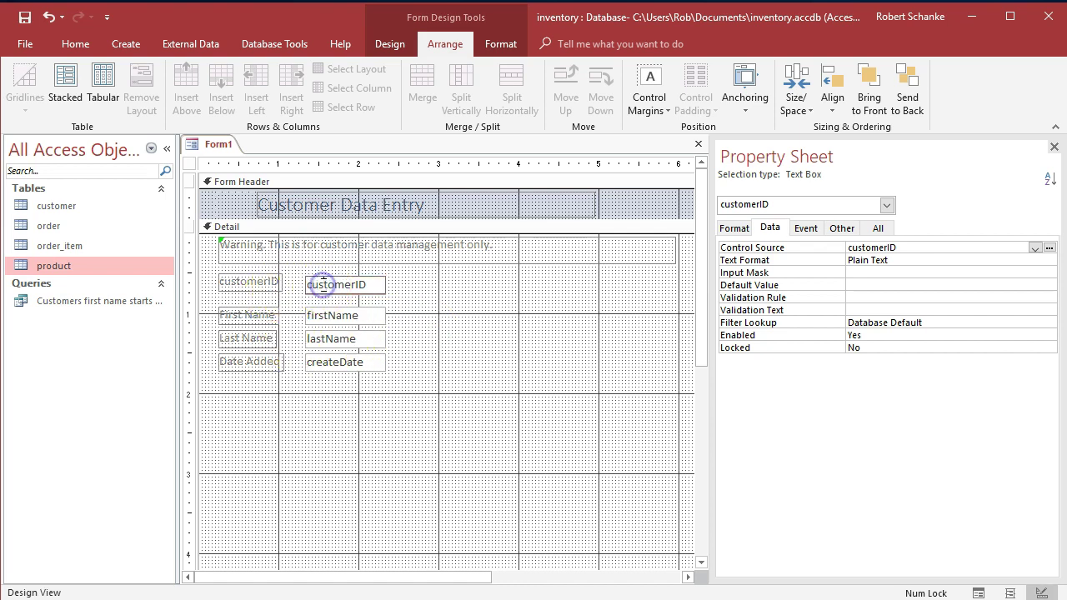
{"action": "left_click", "coordinate": [259, 284]}
{"action": "left_click", "coordinate": [339, 286]}
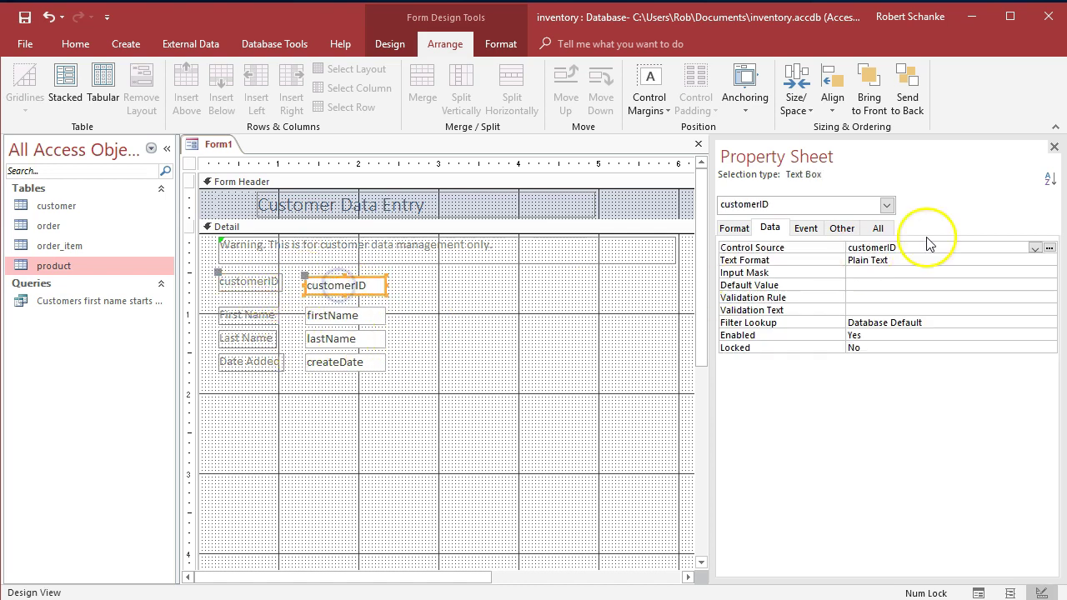
{"action": "left_click_drag", "start_coordinate": [789, 159], "coordinate": [796, 233]}
{"action": "left_click", "coordinate": [392, 45]}
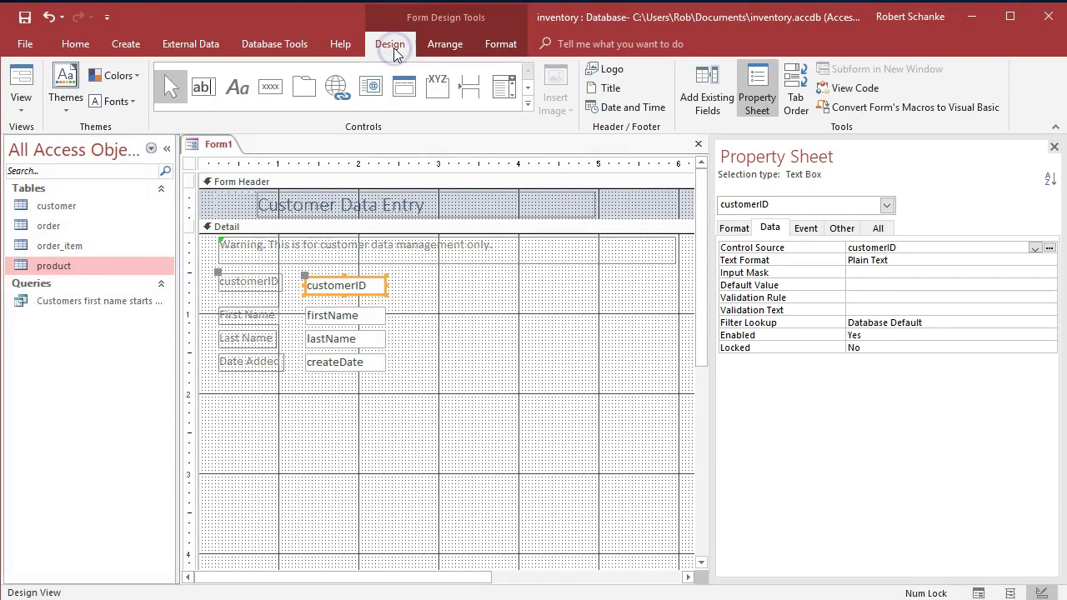
{"action": "left_click", "coordinate": [758, 101]}
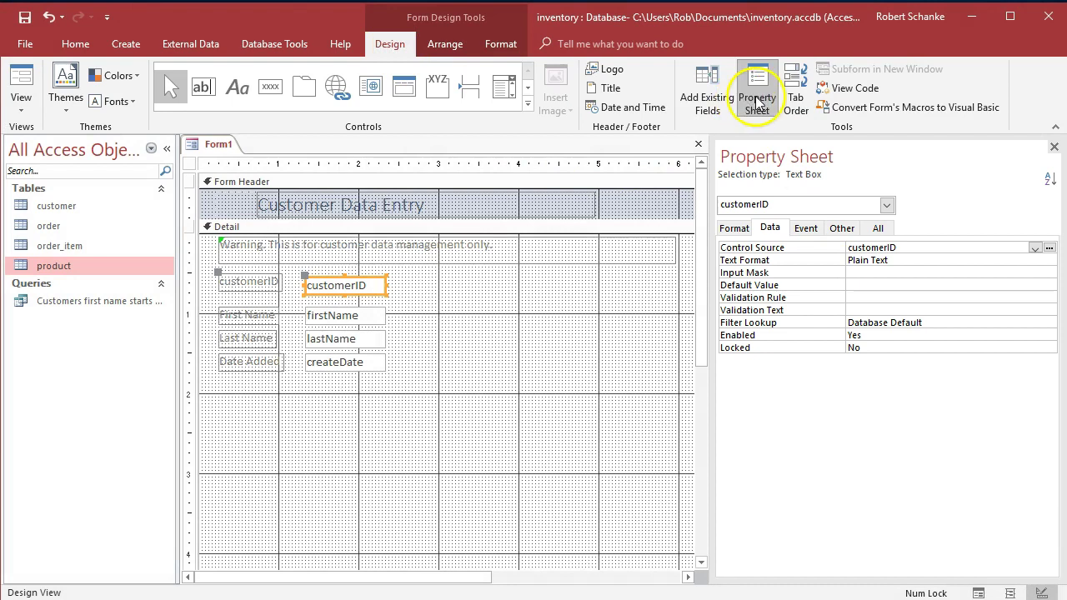
{"action": "left_click", "coordinate": [338, 286]}
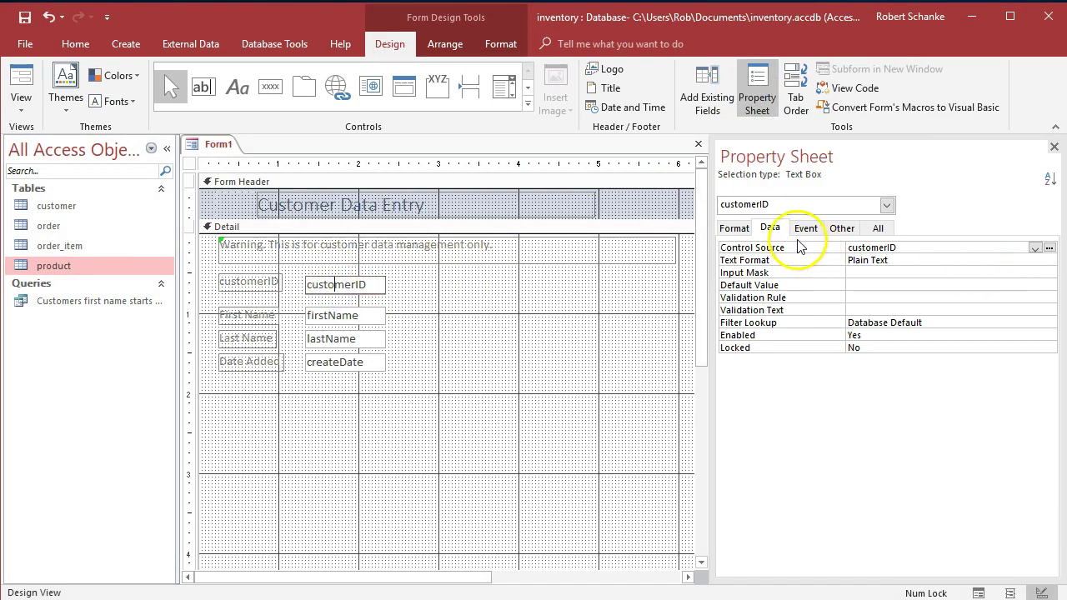
{"action": "left_click", "coordinate": [908, 248]}
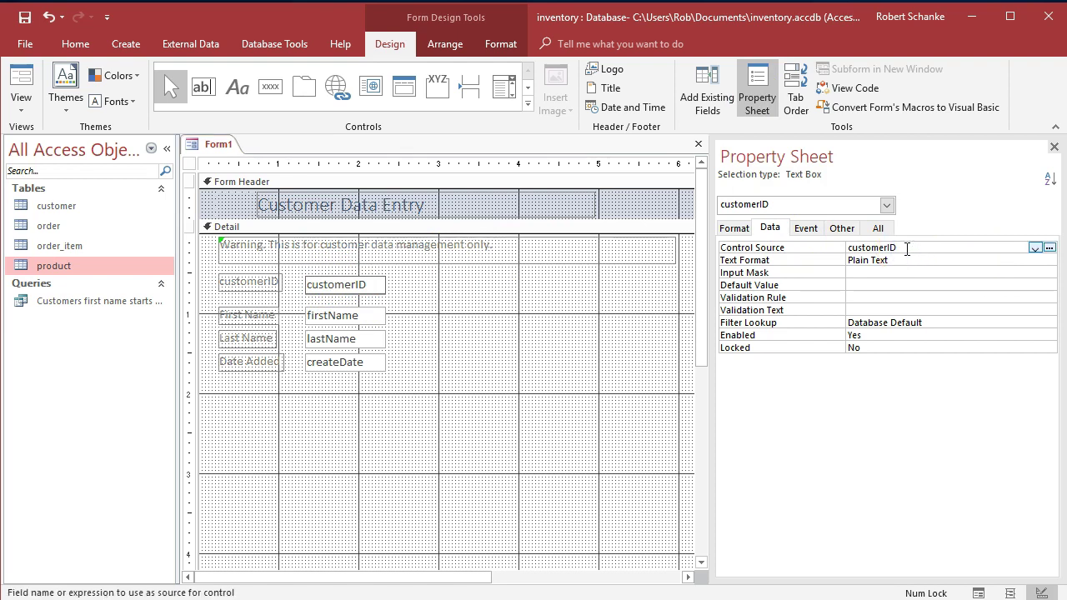
{"action": "left_click", "coordinate": [905, 262]}
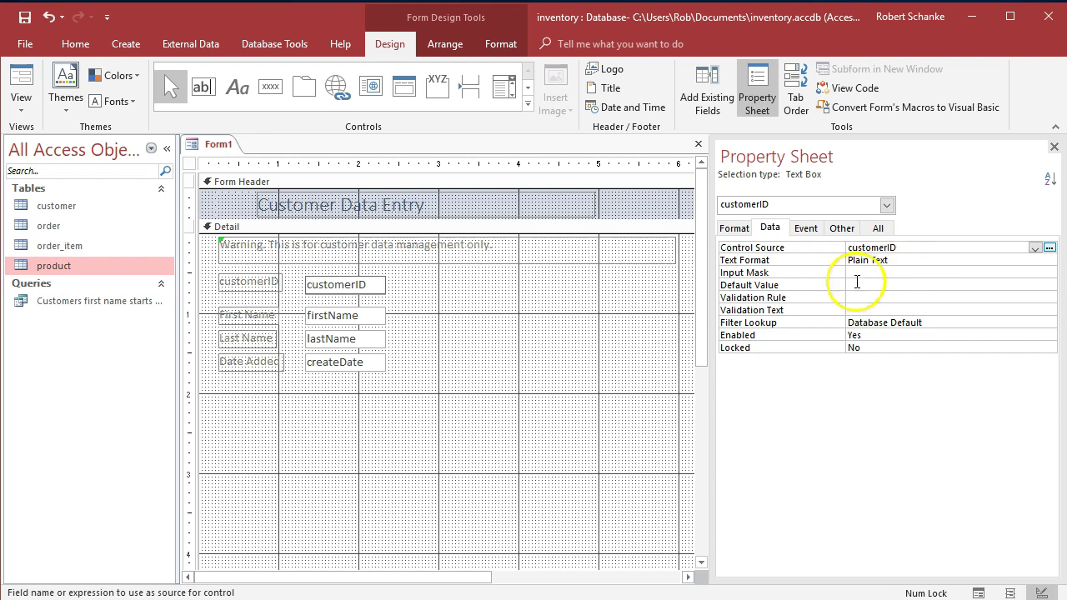
Set the customerID text box's Locked property to Yes.
{"action": "left_click", "coordinate": [860, 346]}
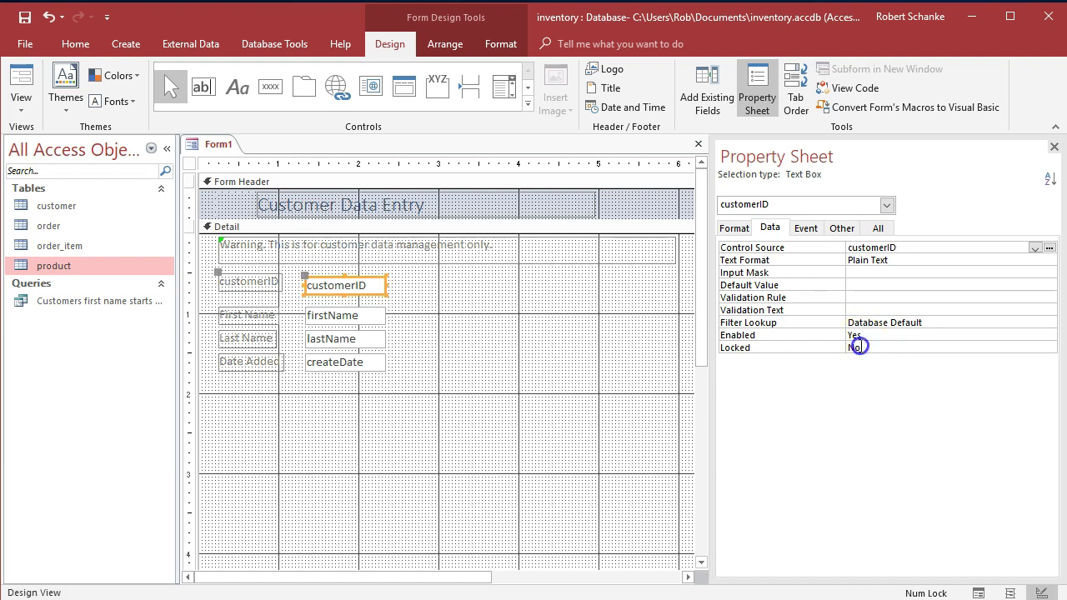
{"action": "left_click", "coordinate": [809, 336]}
{"action": "left_click", "coordinate": [834, 348]}
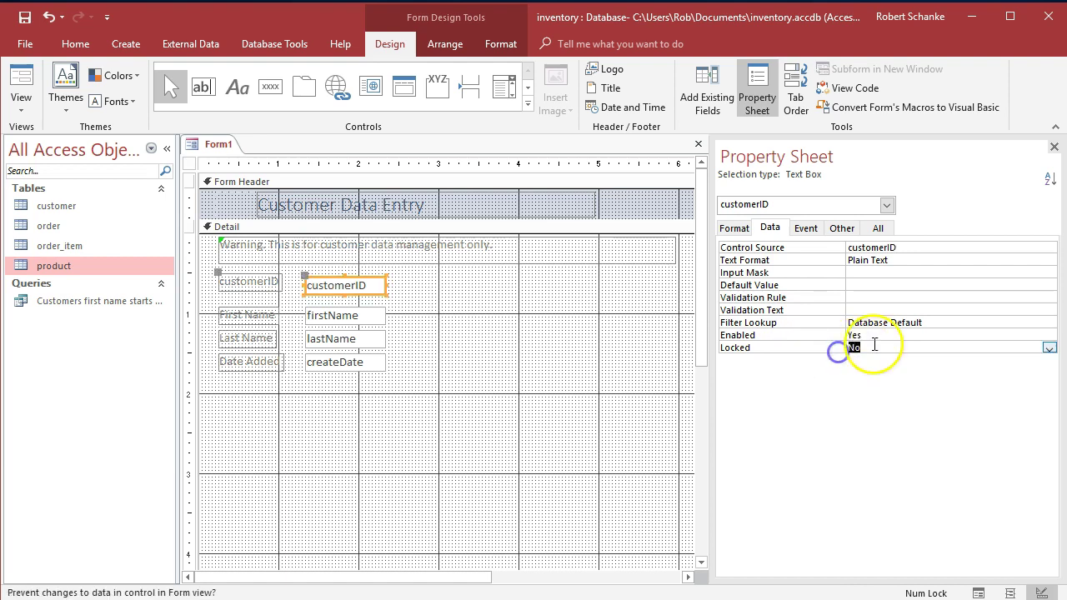
{"action": "left_click", "coordinate": [1050, 348]}
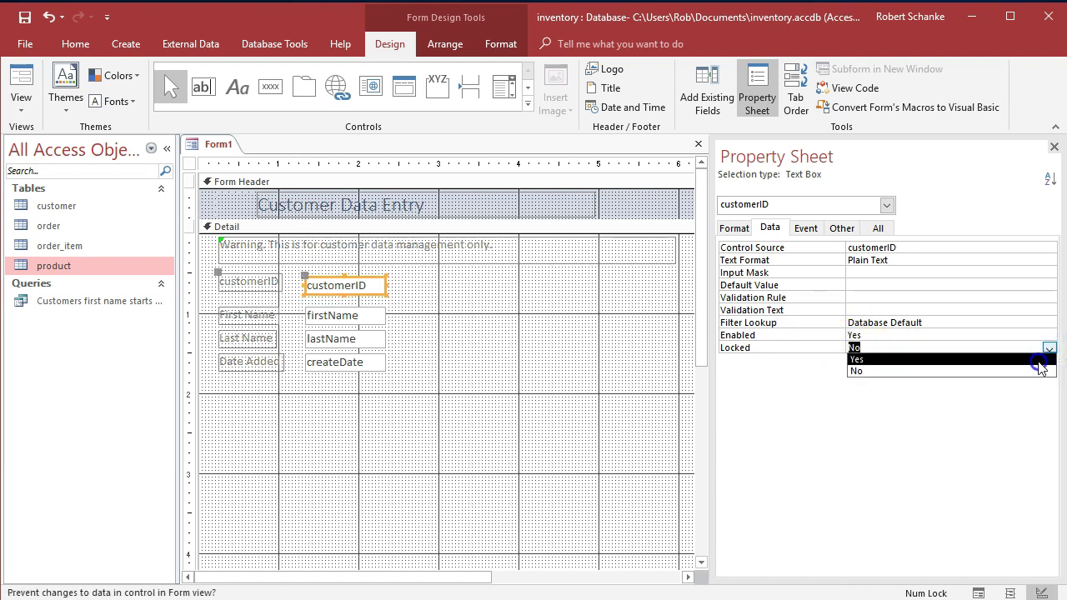
{"action": "key", "text": "Escape"}
{"action": "left_click", "coordinate": [507, 417]}
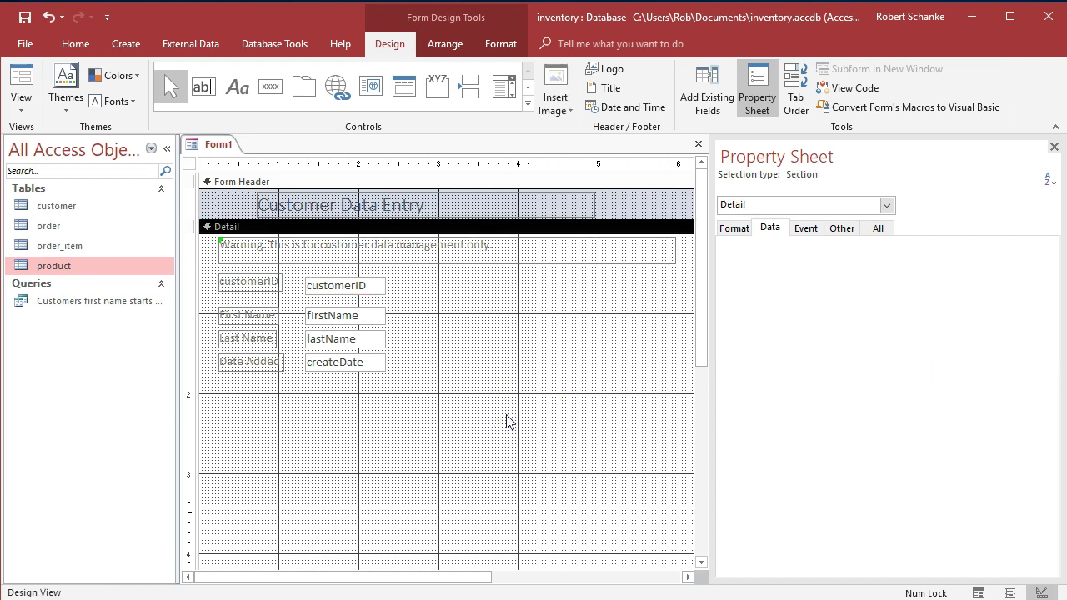
Set the createDate text box's Locked property to Yes.
{"action": "left_click", "coordinate": [310, 363]}
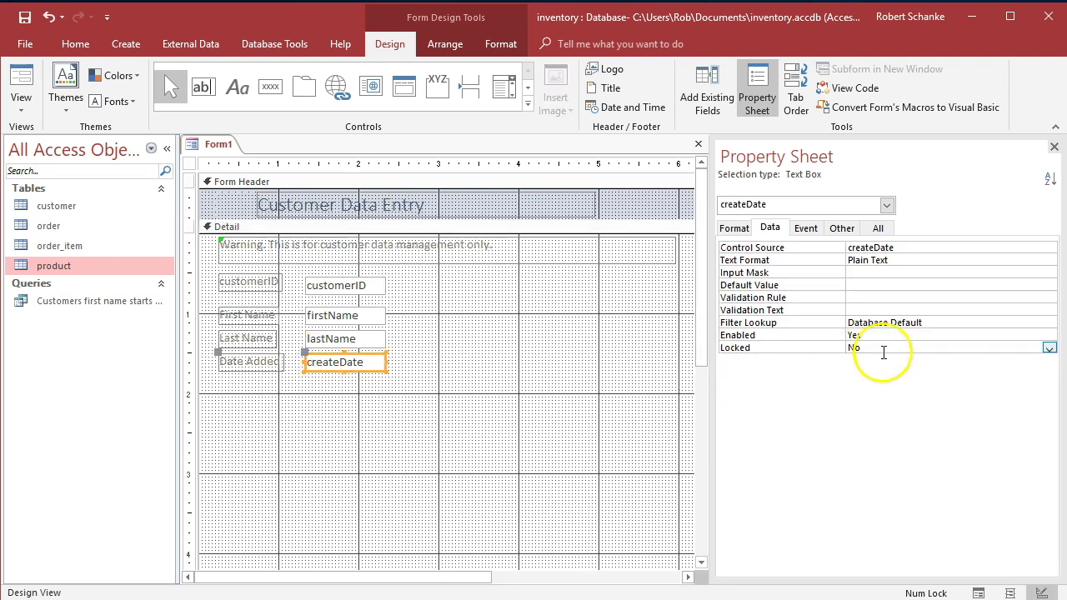
{"action": "left_click", "coordinate": [1048, 349]}
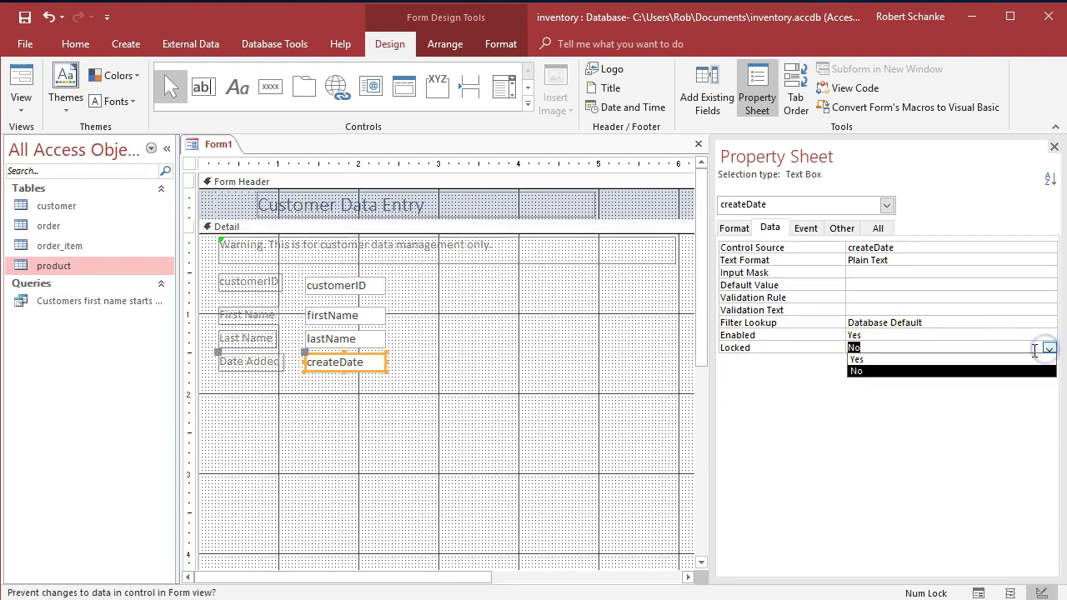
{"action": "left_click", "coordinate": [1021, 360]}
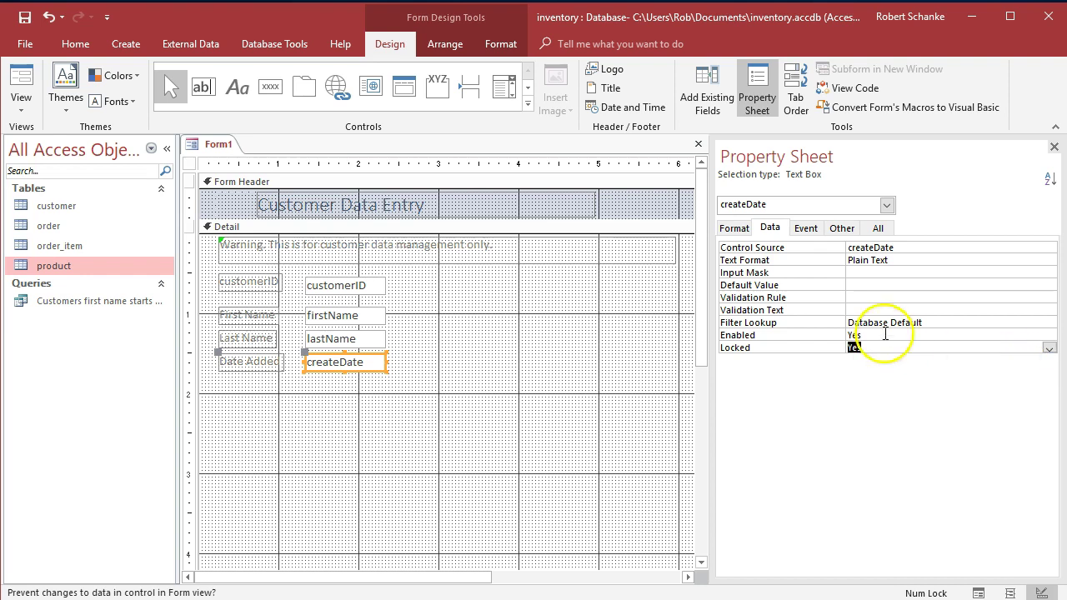
Set createDate's default value to the built-in Date/Time function Now() using the Expression Builder.
{"action": "left_click", "coordinate": [880, 285]}
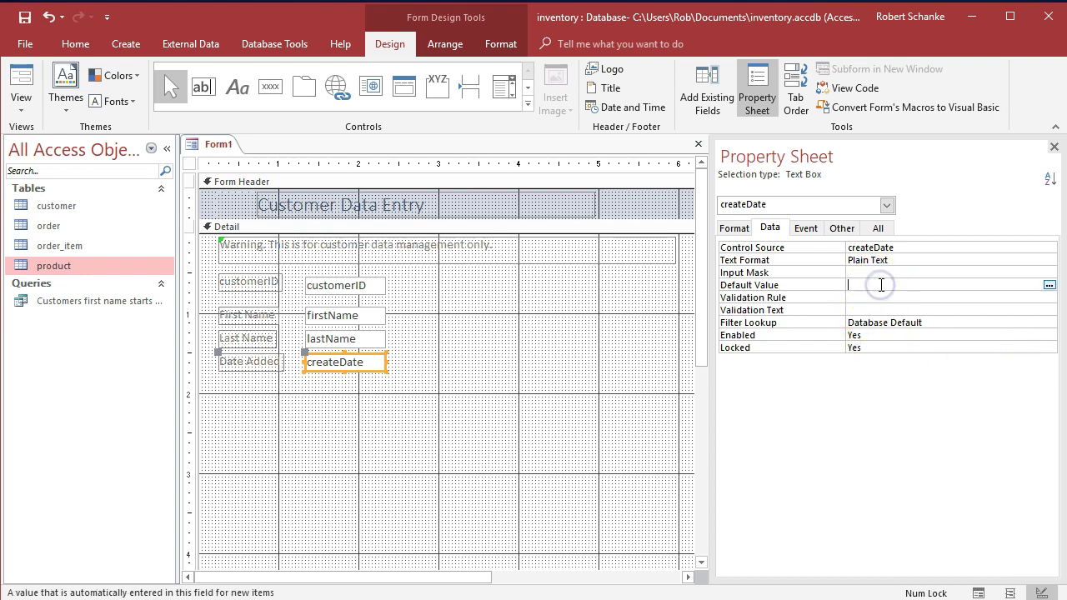
{"action": "left_click", "coordinate": [1049, 284]}
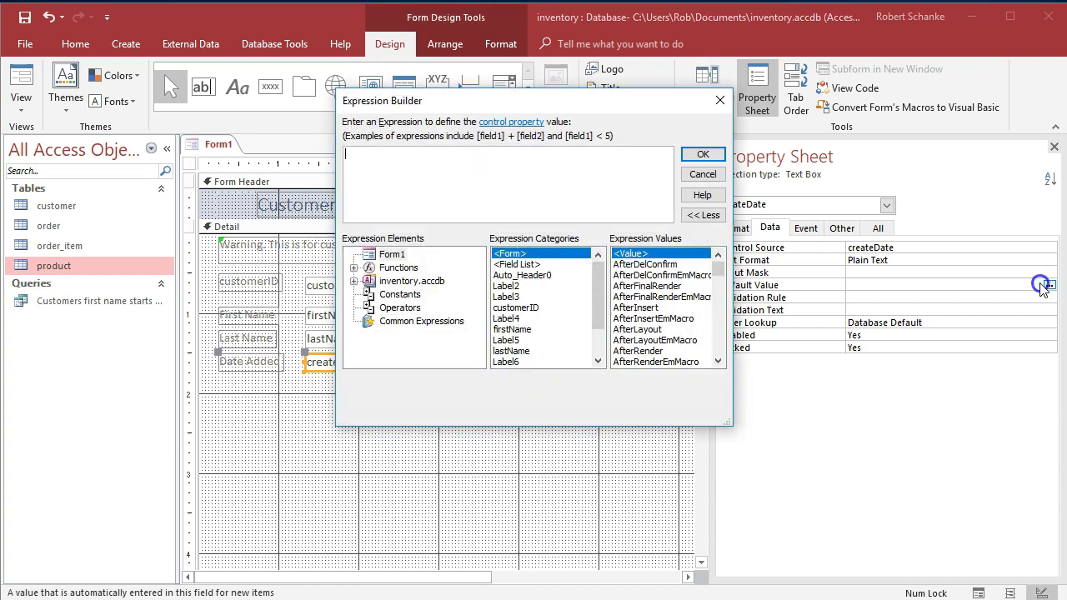
{"action": "left_click", "coordinate": [356, 269]}
{"action": "left_click", "coordinate": [427, 281]}
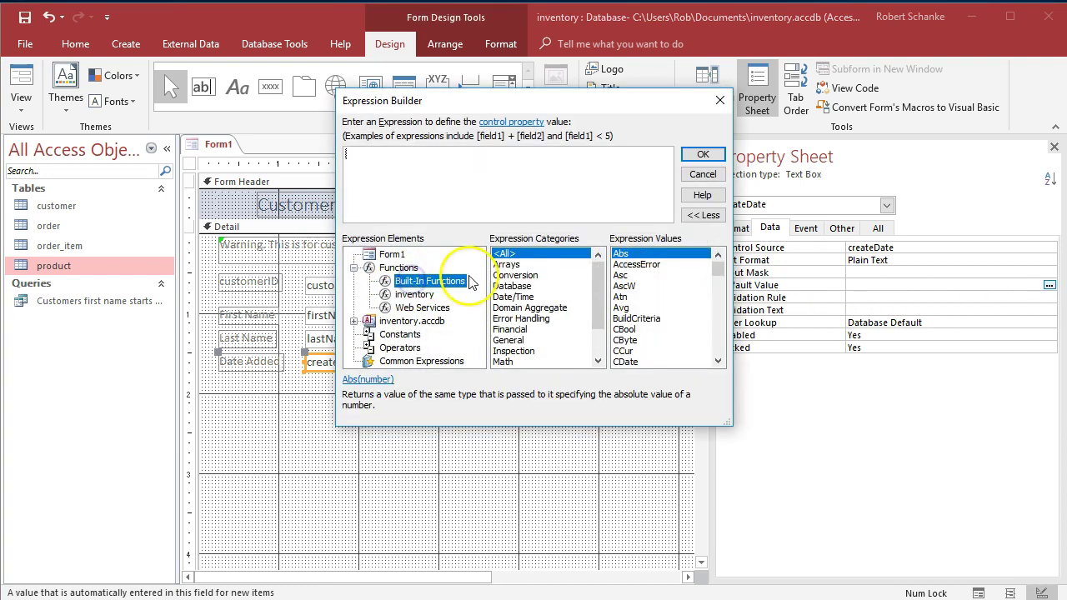
{"action": "left_click", "coordinate": [515, 297]}
{"action": "left_click_drag", "start_coordinate": [719, 285], "coordinate": [722, 327]}
{"action": "double_click", "coordinate": [624, 308]}
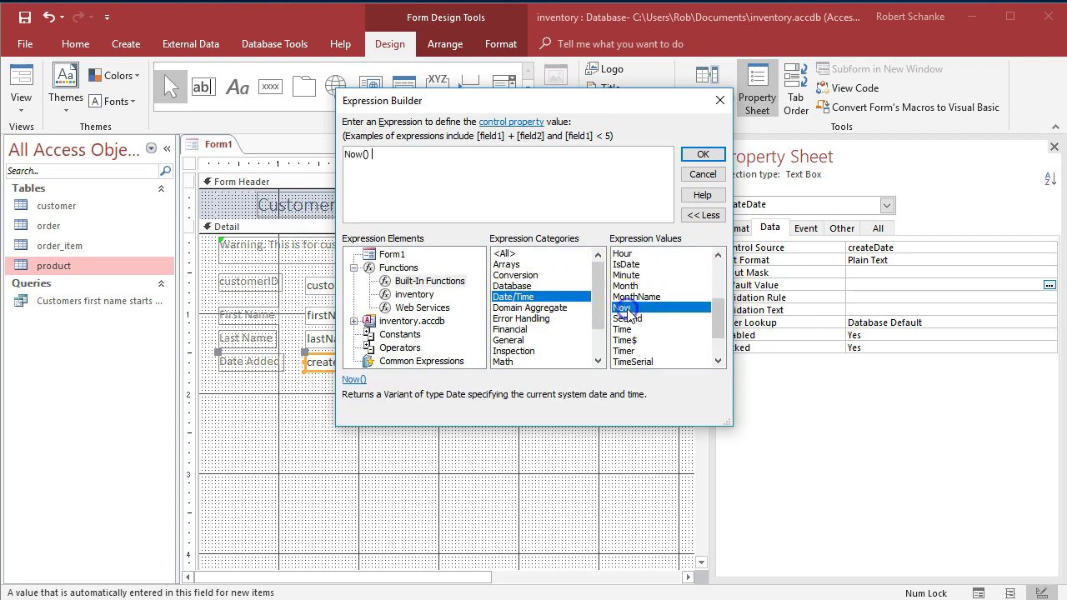
{"action": "left_click", "coordinate": [703, 155]}
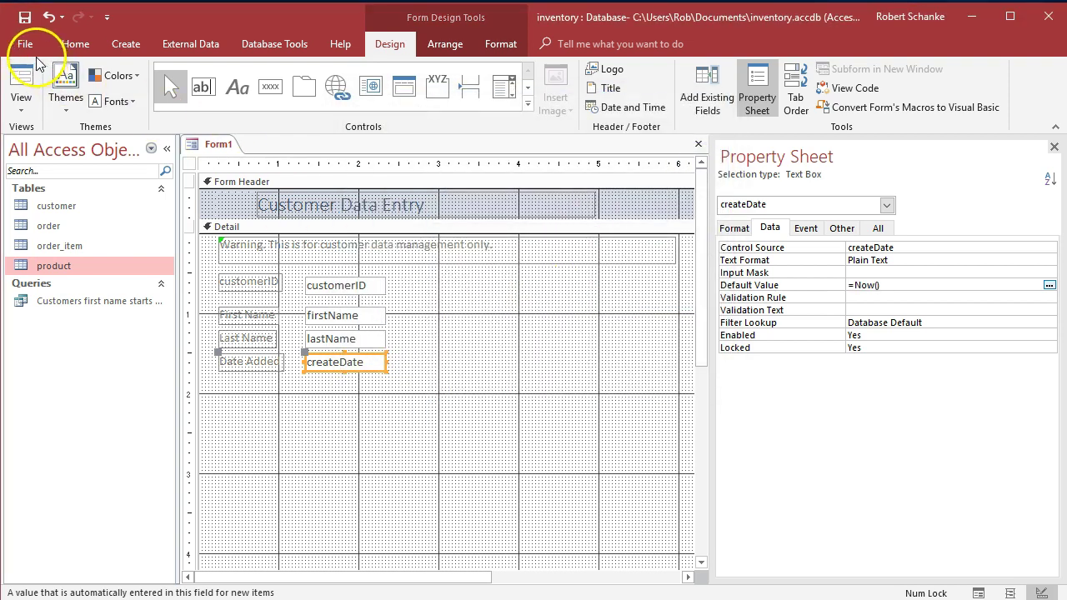
Save the form as CustomerManagement and open it in Form view.
{"action": "left_click", "coordinate": [26, 18]}
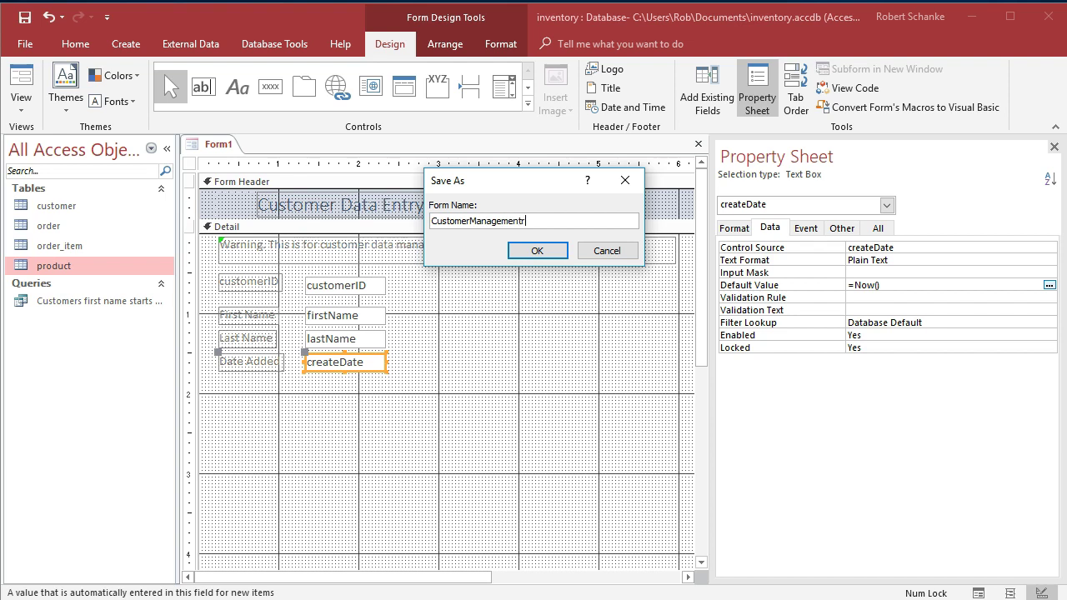
{"action": "key", "text": "Return"}
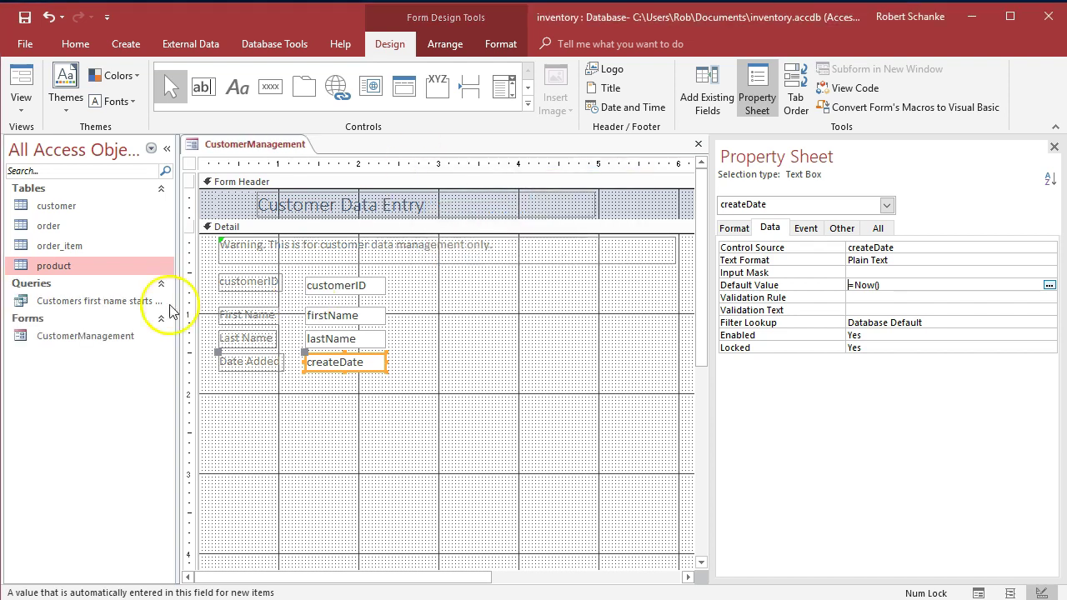
{"action": "left_click", "coordinate": [21, 99]}
{"action": "left_click", "coordinate": [50, 137]}
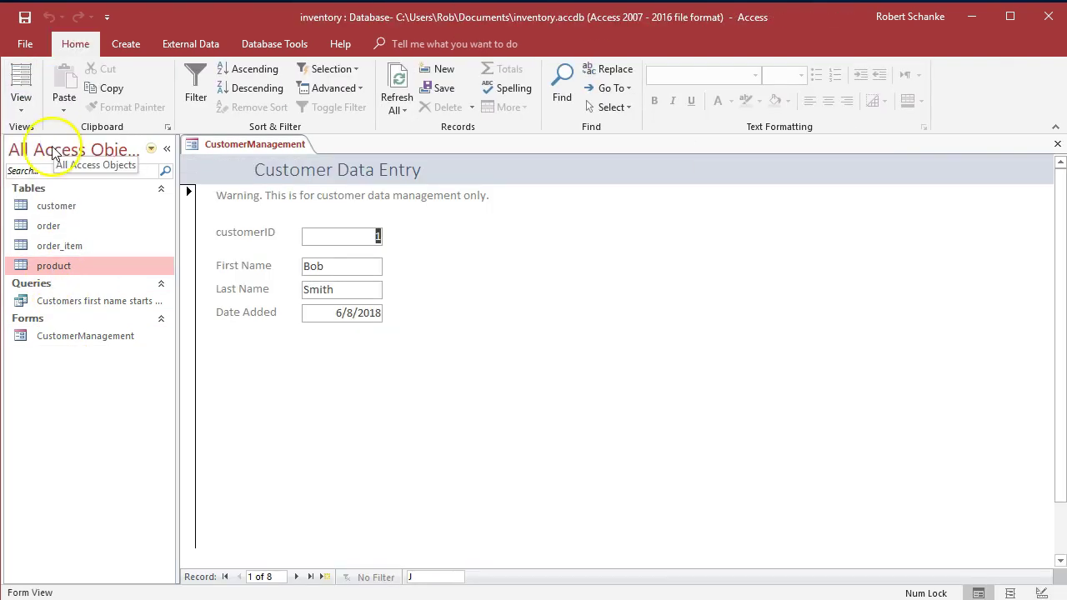
Test the first record's locked customerID and Date Added fields, trying to choose a different date from the calendar.
{"action": "left_click", "coordinate": [330, 237]}
{"action": "left_click", "coordinate": [239, 315]}
{"action": "left_click", "coordinate": [338, 314]}
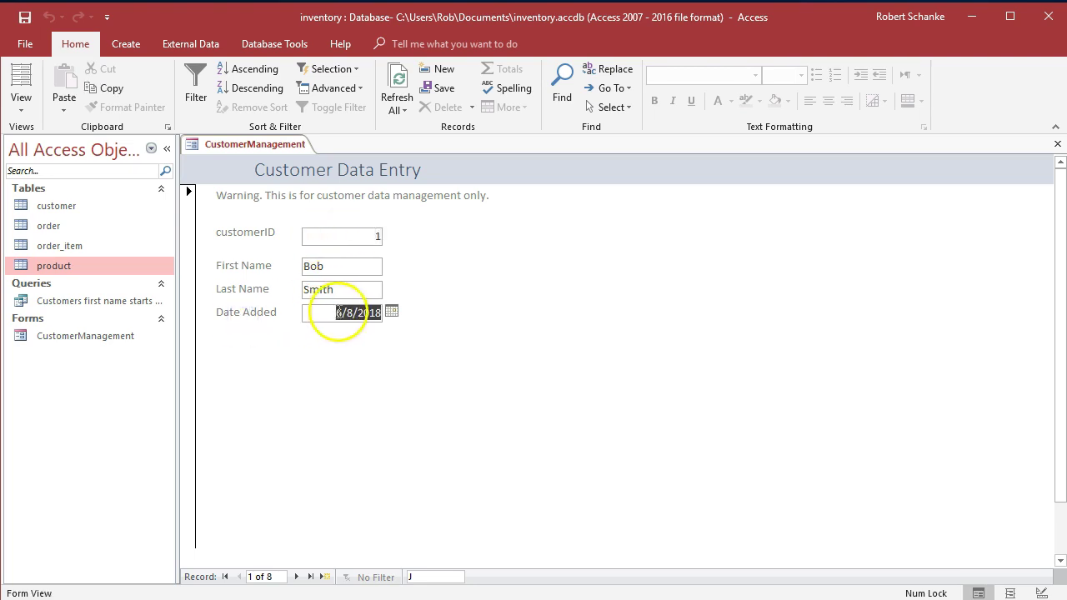
{"action": "left_click", "coordinate": [391, 312]}
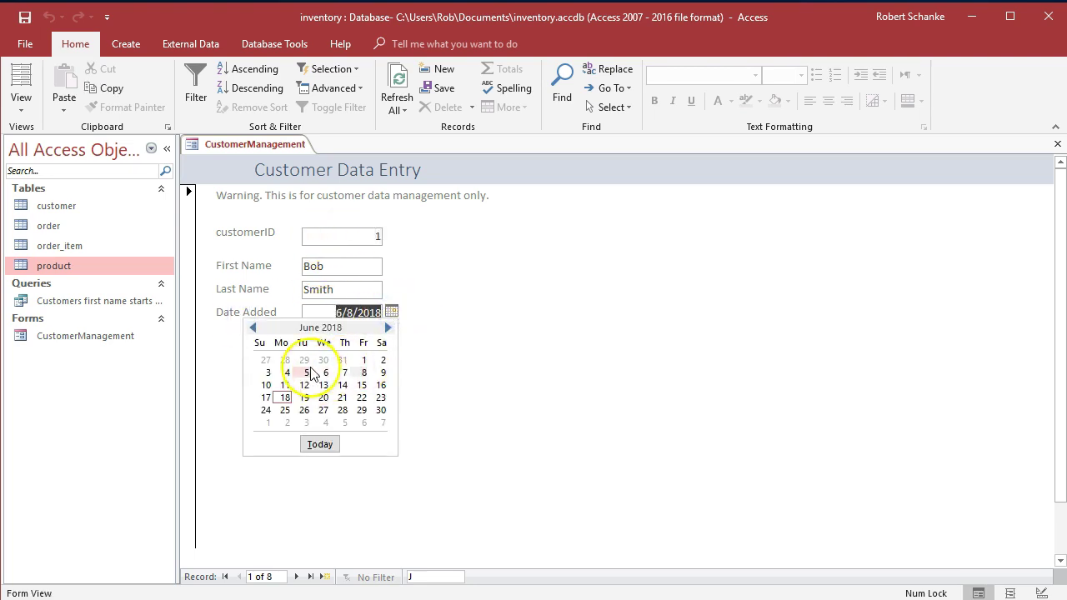
{"action": "left_click", "coordinate": [310, 372]}
{"action": "left_click", "coordinate": [391, 312]}
{"action": "left_click", "coordinate": [386, 330]}
{"action": "left_click", "coordinate": [384, 332]}
{"action": "left_click", "coordinate": [384, 333]}
{"action": "left_click", "coordinate": [327, 375]}
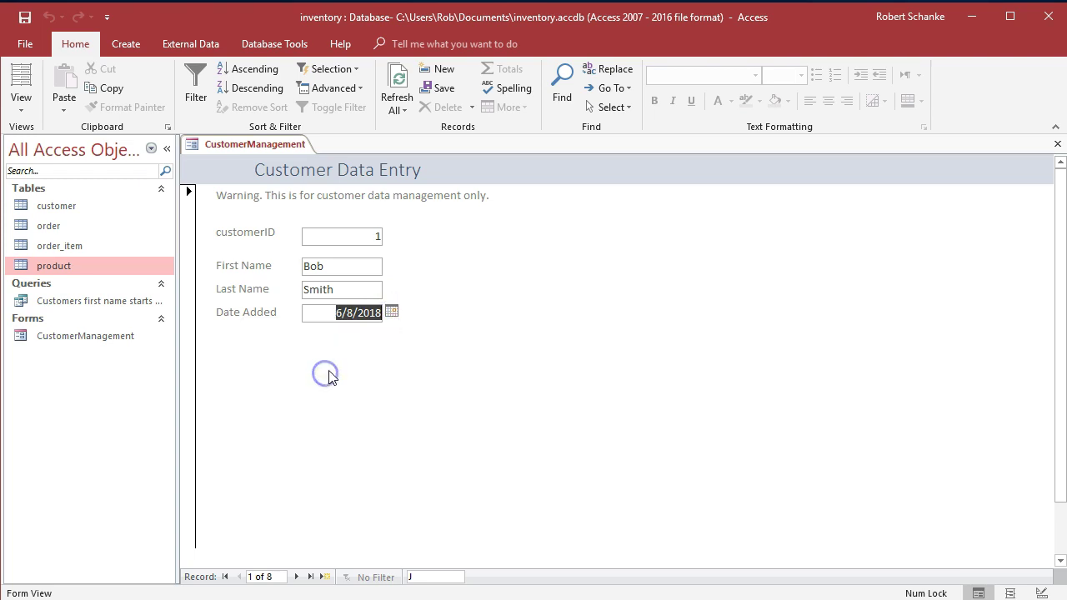
{"action": "left_click", "coordinate": [318, 317]}
{"action": "left_click", "coordinate": [344, 315]}
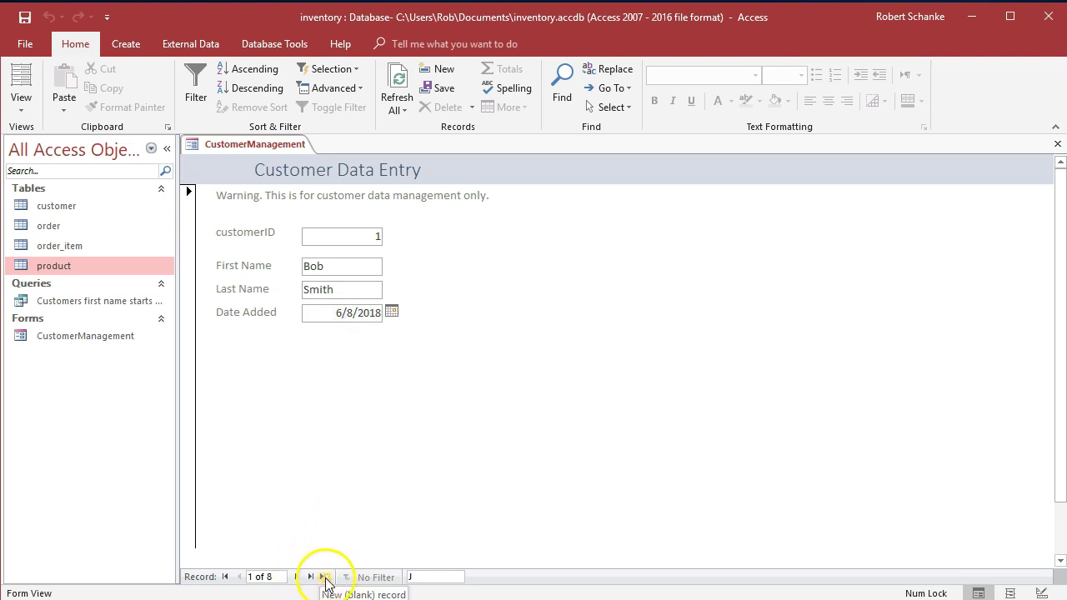
Go to a new blank record and test whether its default Date Added value can be changed.
{"action": "left_click", "coordinate": [325, 577]}
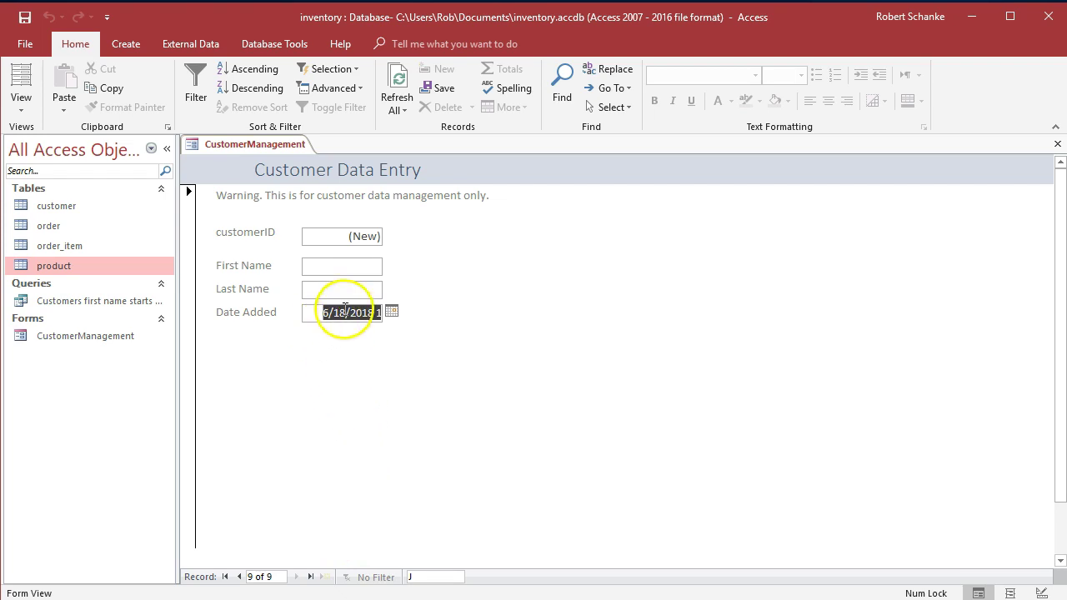
{"action": "left_click", "coordinate": [392, 311]}
{"action": "left_click", "coordinate": [318, 359]}
Return to Design view and shorten the Detail section so the Form Footer sits just below the createDate field.
{"action": "right_click", "coordinate": [338, 355]}
{"action": "left_click", "coordinate": [392, 417]}
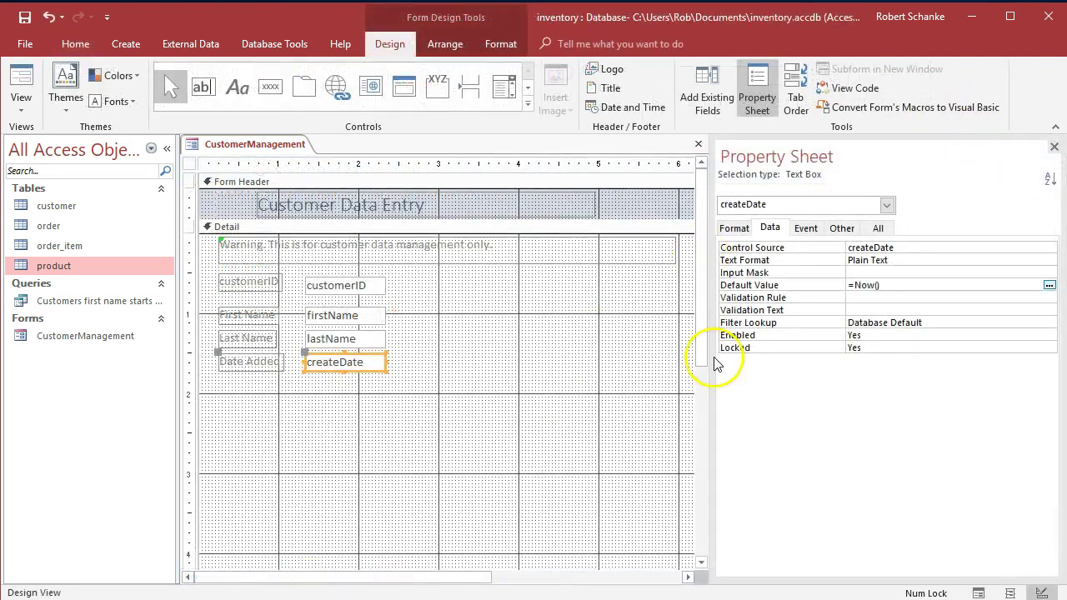
{"action": "left_click_drag", "start_coordinate": [703, 348], "coordinate": [705, 465]}
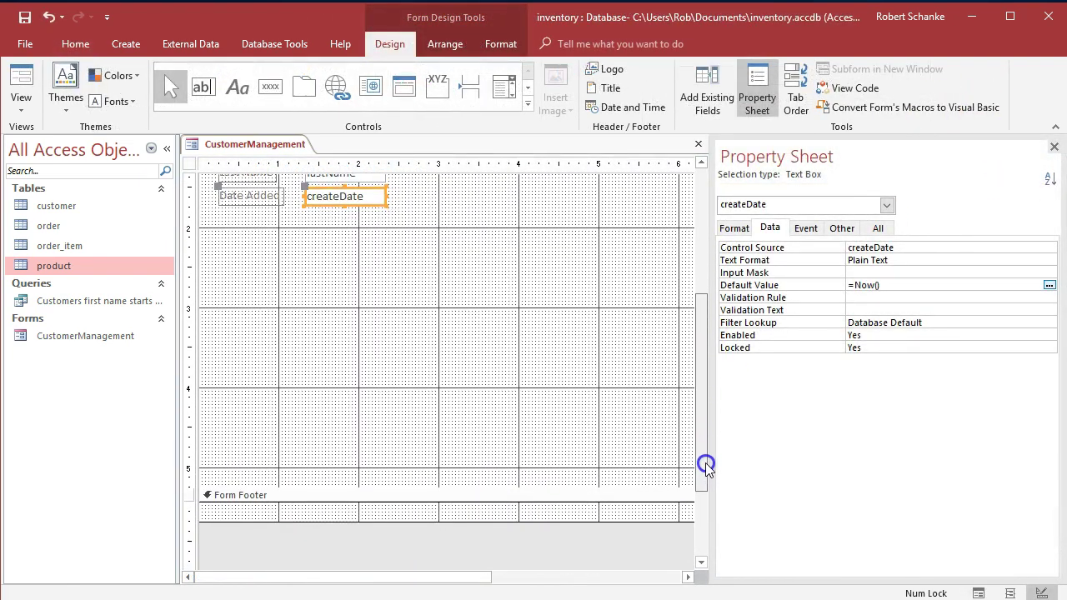
{"action": "left_click_drag", "start_coordinate": [517, 508], "coordinate": [532, 242]}
{"action": "scroll", "coordinate": [417, 508], "scroll_direction": "up", "scroll_amount": 3}
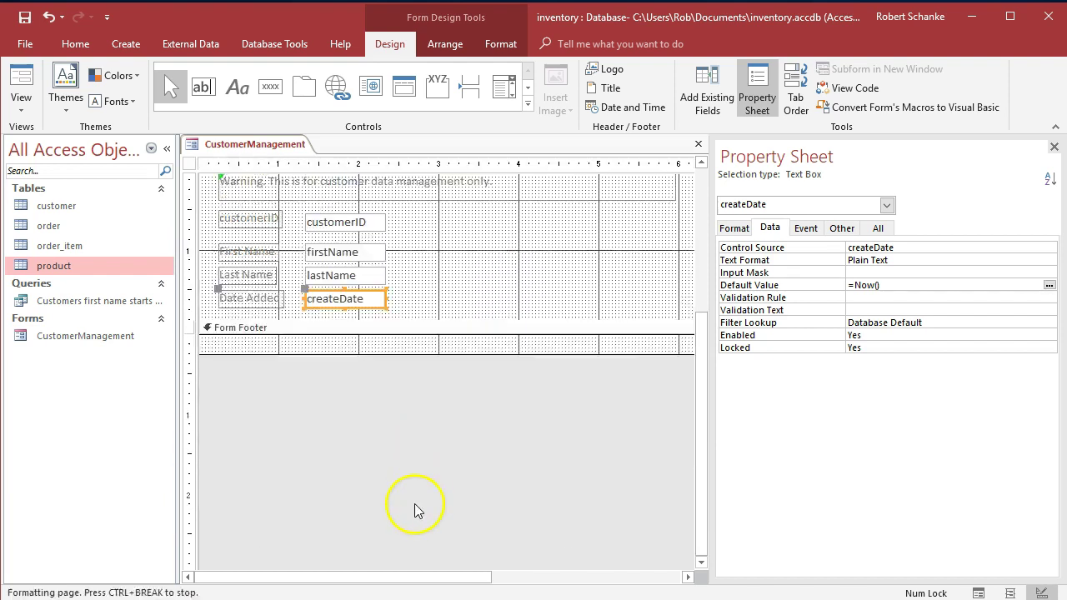
Narrow the warning label and the Customer Data Entry title label, and reduce the form's width to 4 inches.
{"action": "left_click_drag", "start_coordinate": [440, 584], "coordinate": [507, 577]}
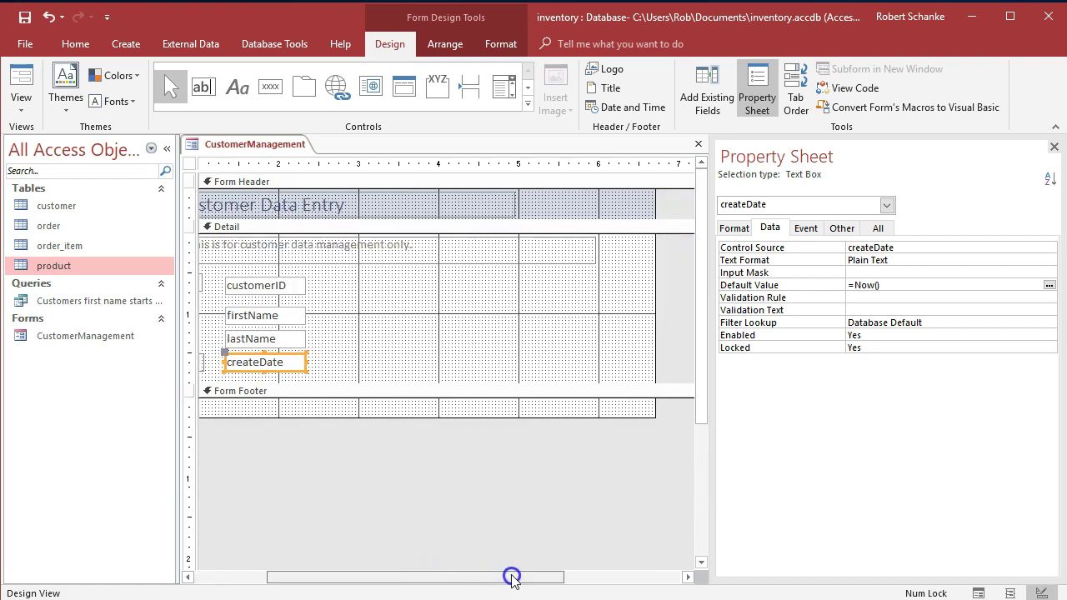
{"action": "left_click_drag", "start_coordinate": [659, 296], "coordinate": [470, 292]}
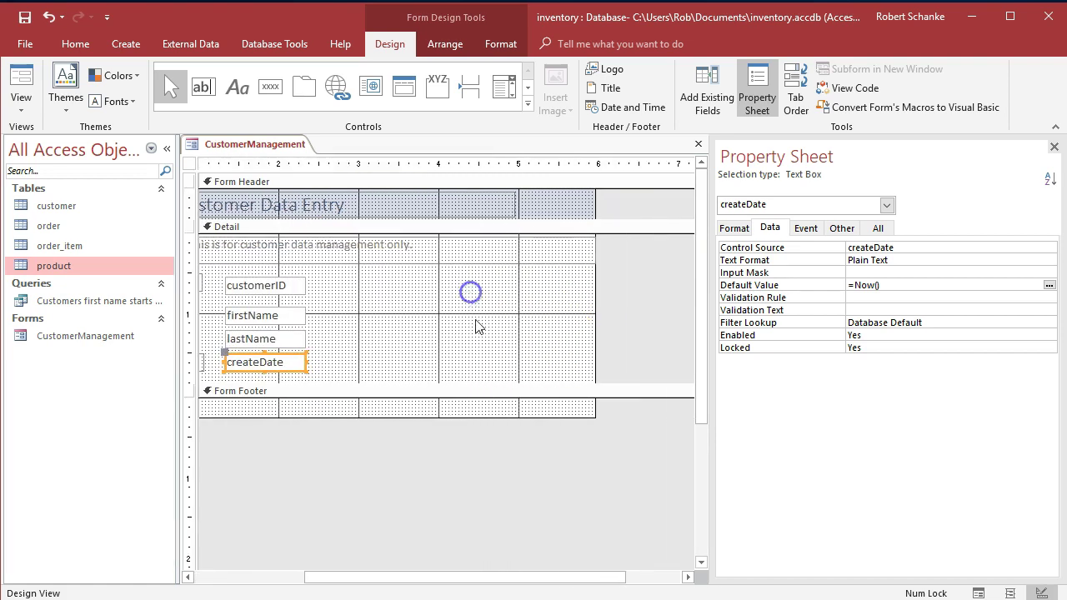
{"action": "left_click", "coordinate": [531, 260]}
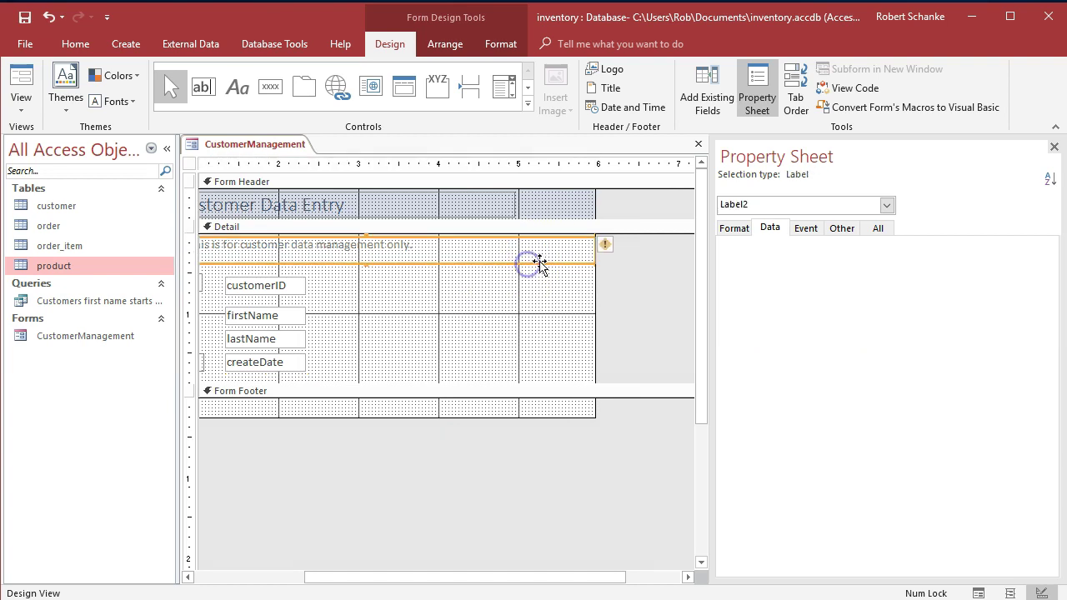
{"action": "left_click_drag", "start_coordinate": [592, 259], "coordinate": [422, 243]}
{"action": "left_click", "coordinate": [467, 211]}
{"action": "left_click_drag", "start_coordinate": [515, 208], "coordinate": [418, 201]}
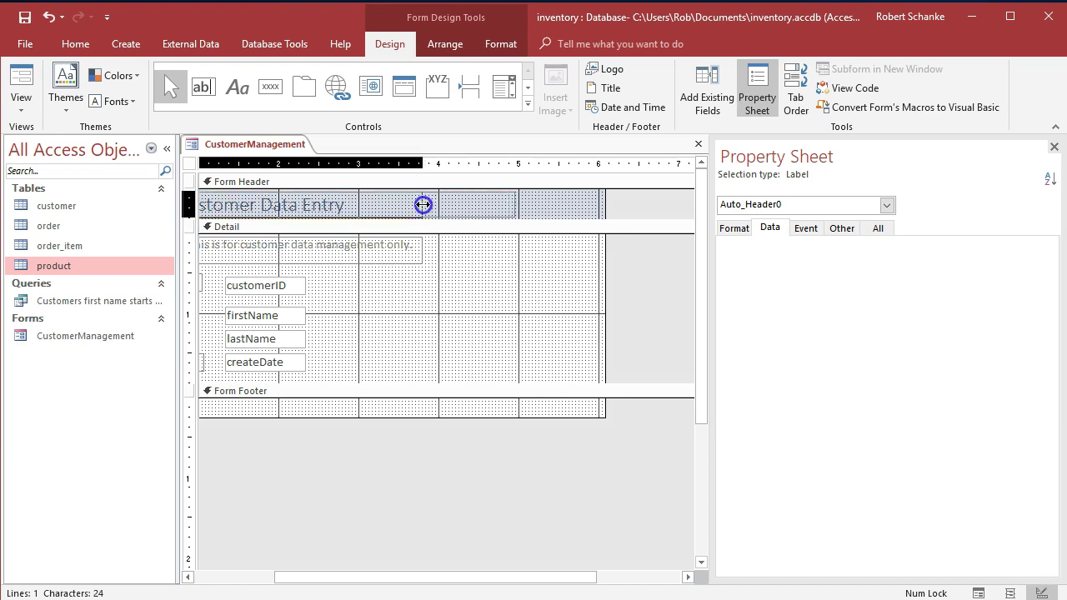
{"action": "left_click_drag", "start_coordinate": [423, 205], "coordinate": [423, 204]}
{"action": "left_click_drag", "start_coordinate": [604, 202], "coordinate": [438, 215]}
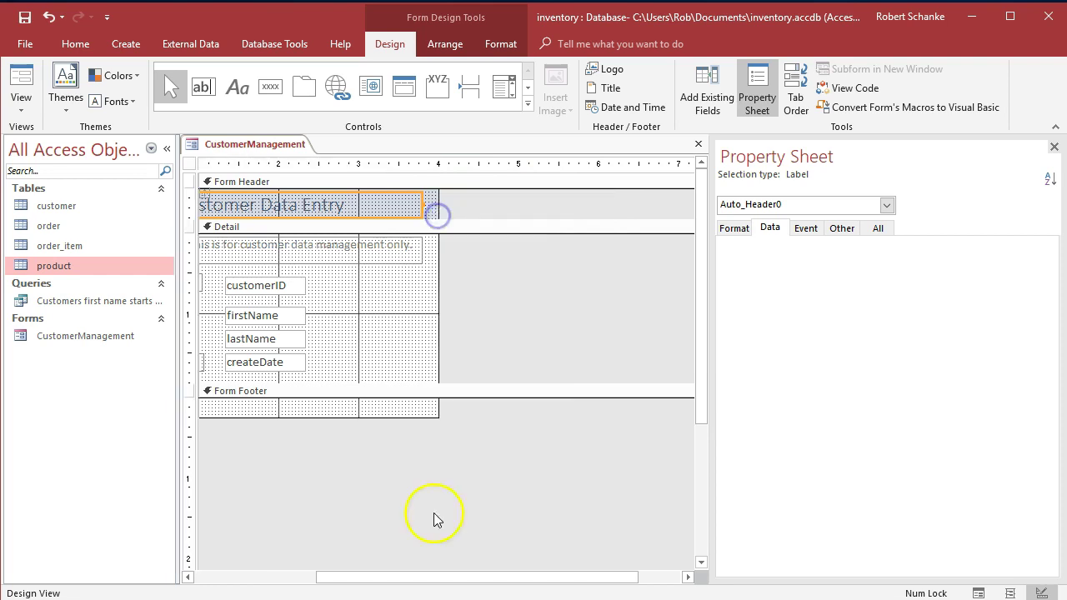
Preview the resized CustomerManagement form in Form view.
{"action": "left_click_drag", "start_coordinate": [459, 576], "coordinate": [274, 576]}
{"action": "left_click", "coordinate": [27, 116]}
{"action": "left_click", "coordinate": [33, 209]}
{"action": "left_click", "coordinate": [21, 83]}
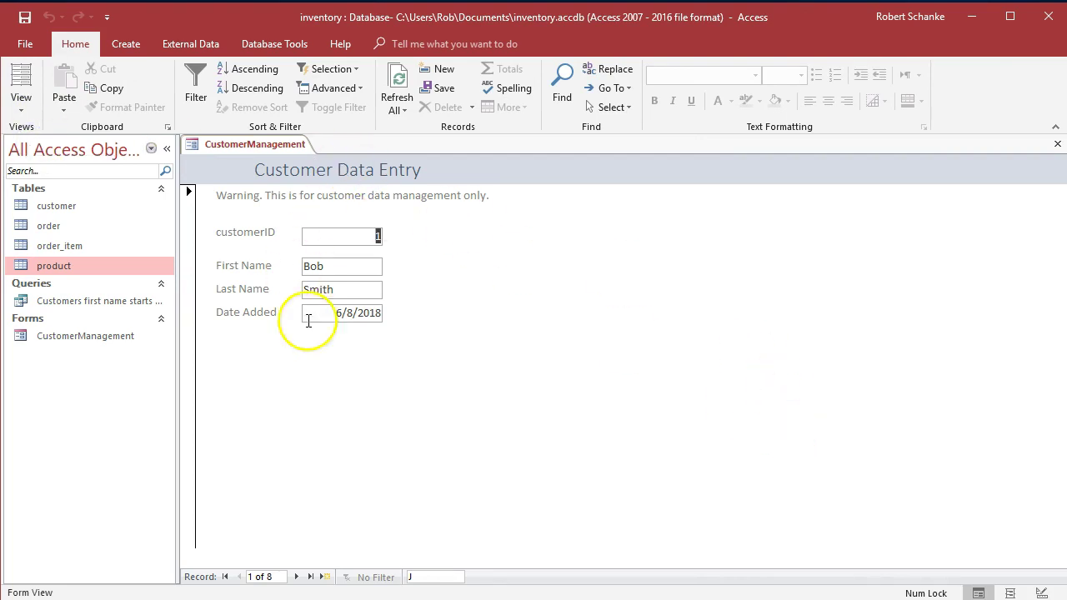
In Design view, set the whole form's Default View property to Continuous Forms.
{"action": "left_click", "coordinate": [22, 117]}
{"action": "left_click", "coordinate": [72, 212]}
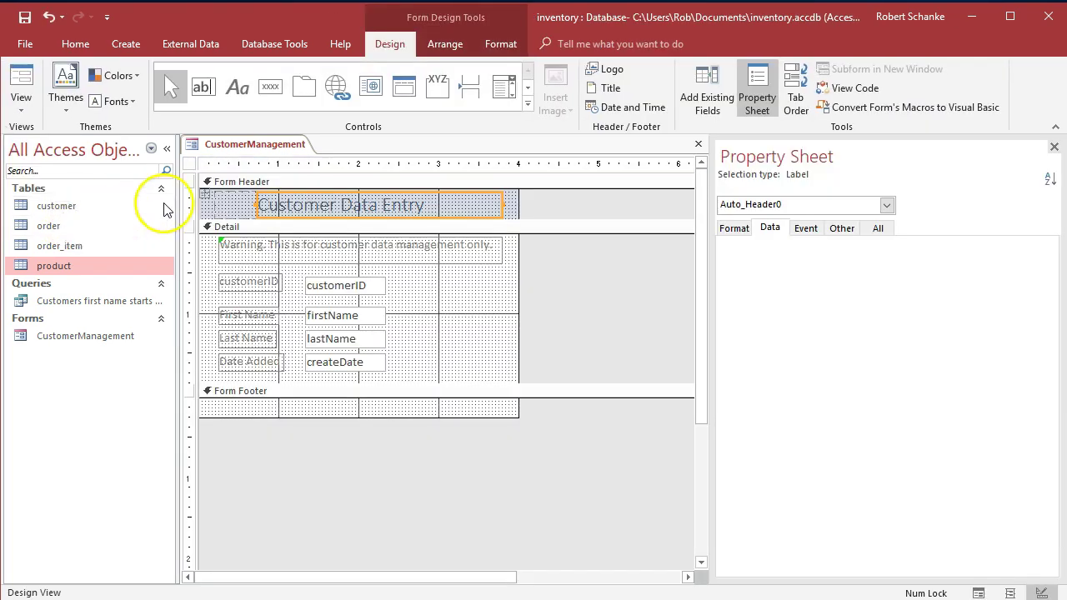
{"action": "left_click", "coordinate": [191, 164]}
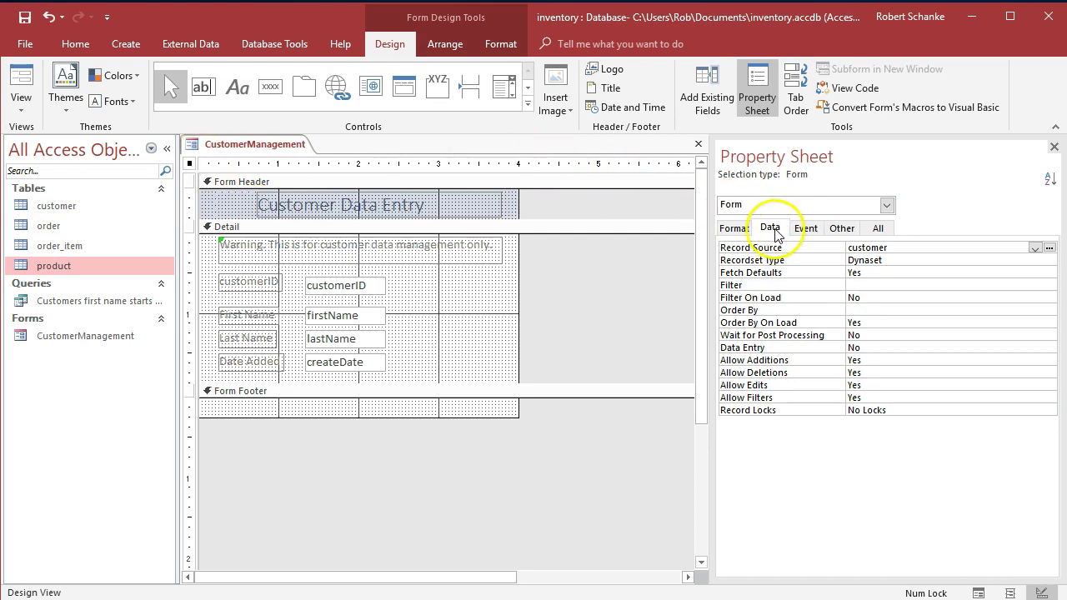
{"action": "left_click", "coordinate": [732, 229]}
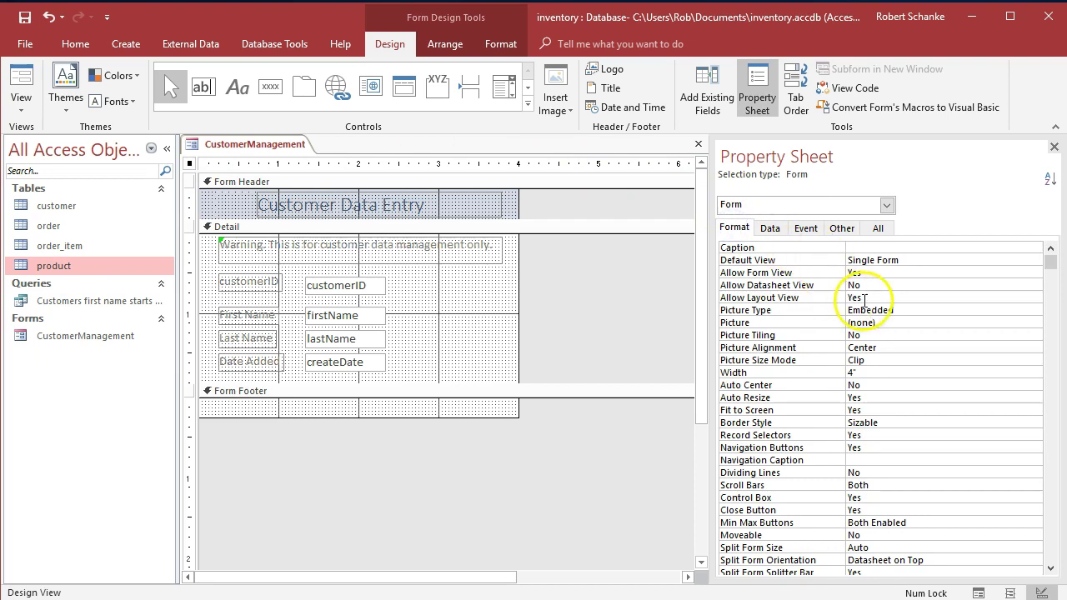
{"action": "left_click", "coordinate": [951, 263]}
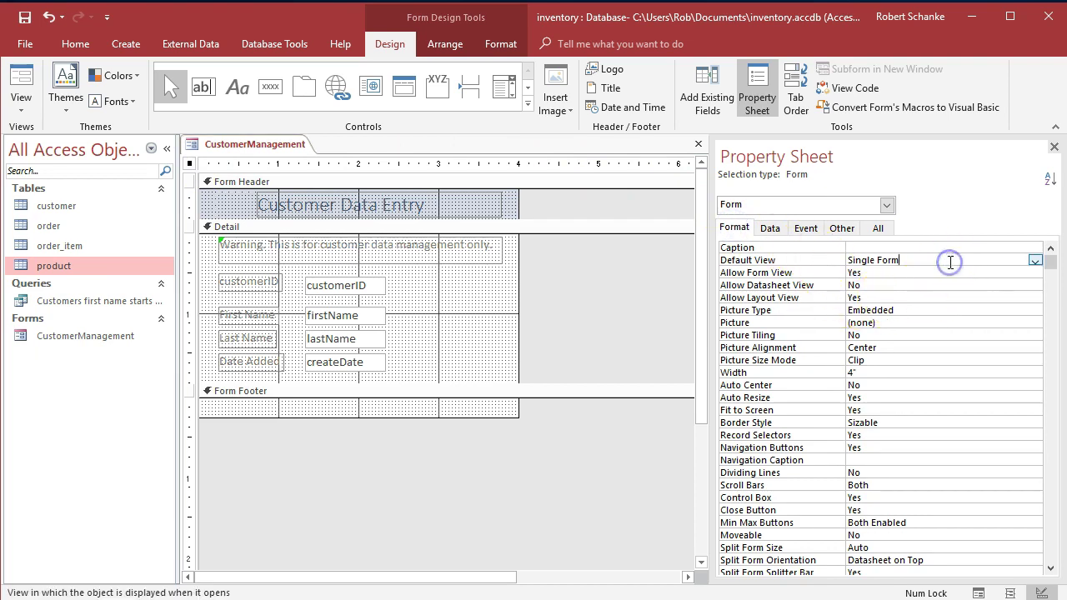
{"action": "left_click", "coordinate": [1034, 261]}
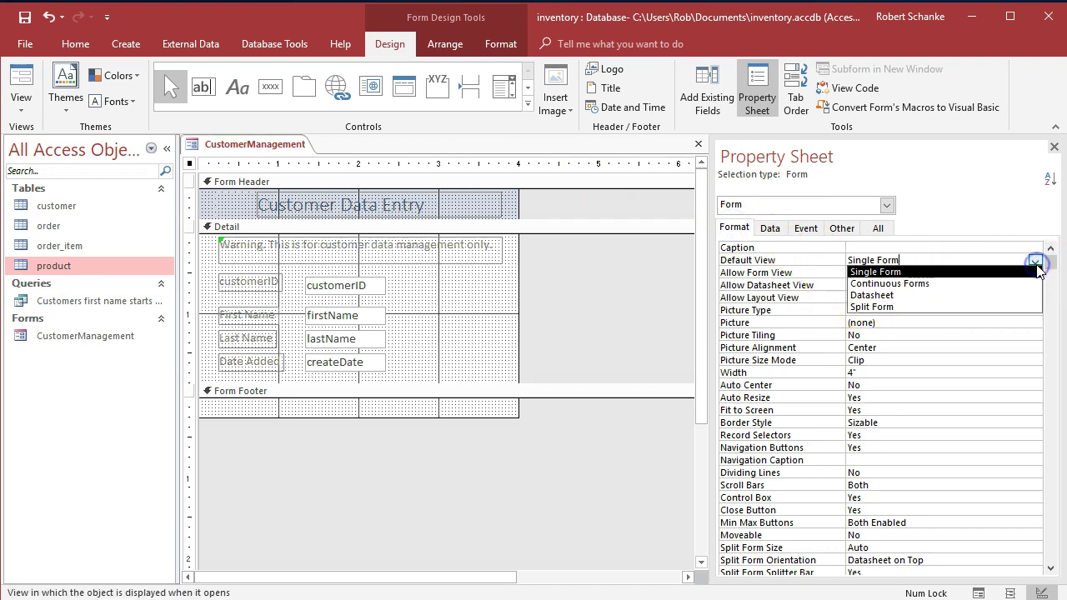
{"action": "left_click", "coordinate": [999, 285]}
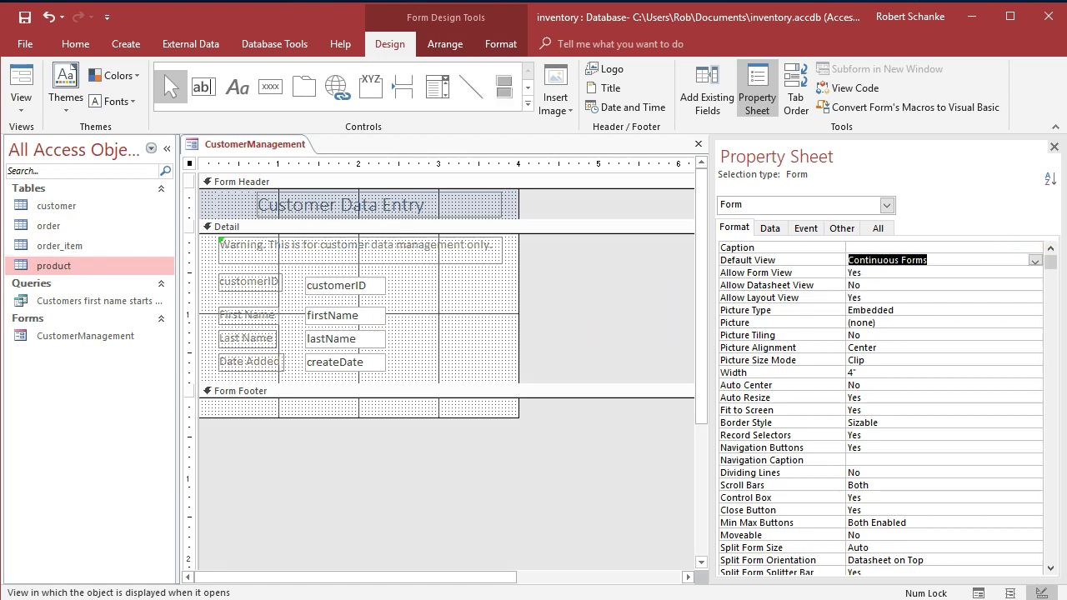
Open the form in Form view and examine how the customer records are laid out in the continuous list.
{"action": "left_click", "coordinate": [21, 102]}
{"action": "left_click", "coordinate": [46, 140]}
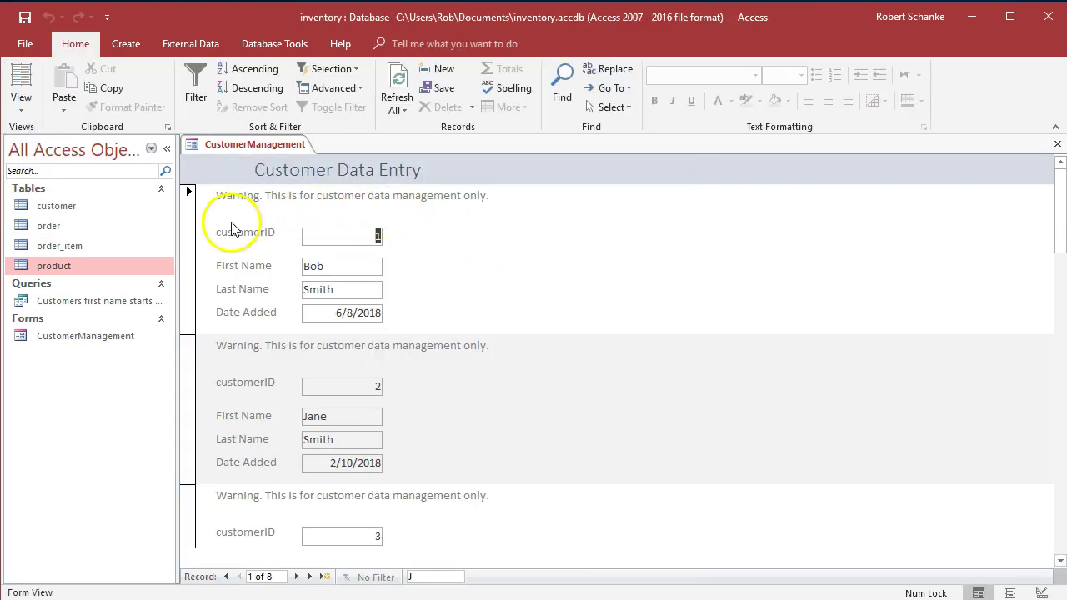
{"action": "scroll", "coordinate": [507, 395], "scroll_direction": "down", "scroll_amount": 2}
{"action": "scroll", "coordinate": [507, 395], "scroll_direction": "up", "scroll_amount": 3}
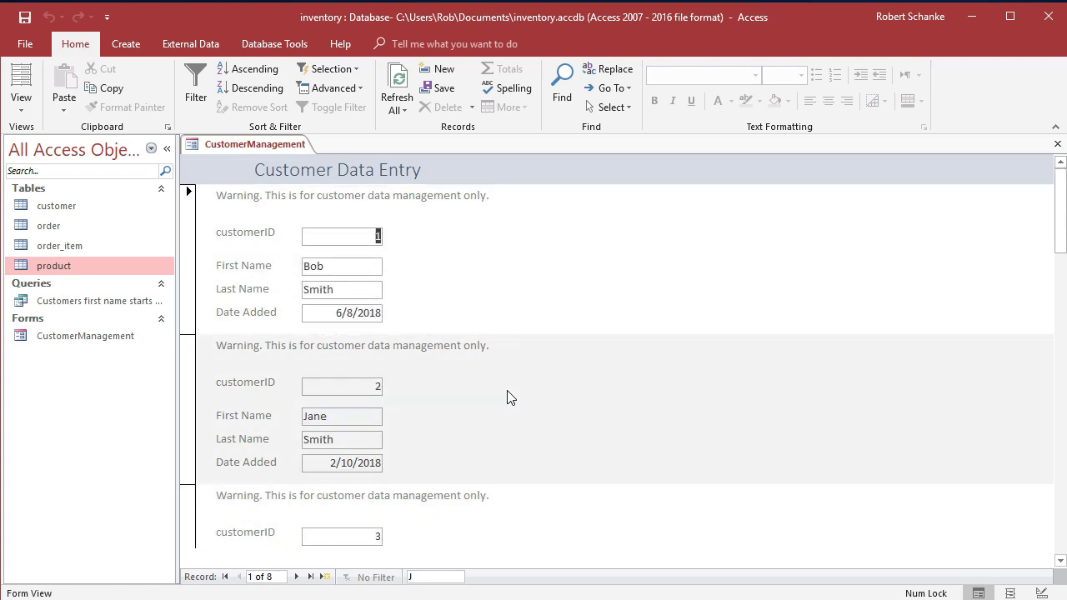
{"action": "scroll", "coordinate": [455, 275], "scroll_direction": "down", "scroll_amount": 2}
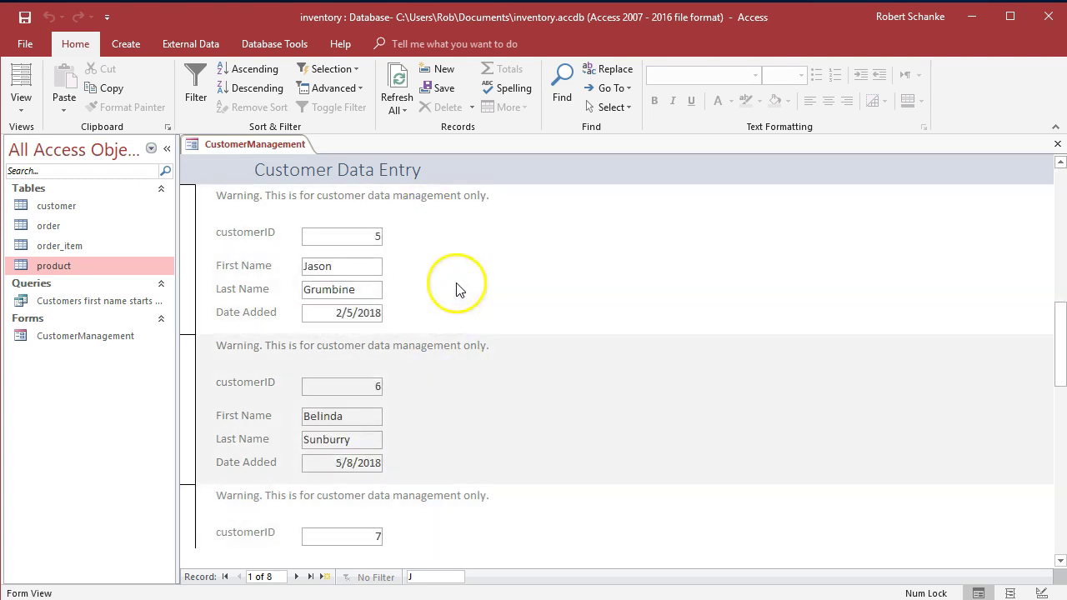
{"action": "scroll", "coordinate": [462, 298], "scroll_direction": "up", "scroll_amount": 2}
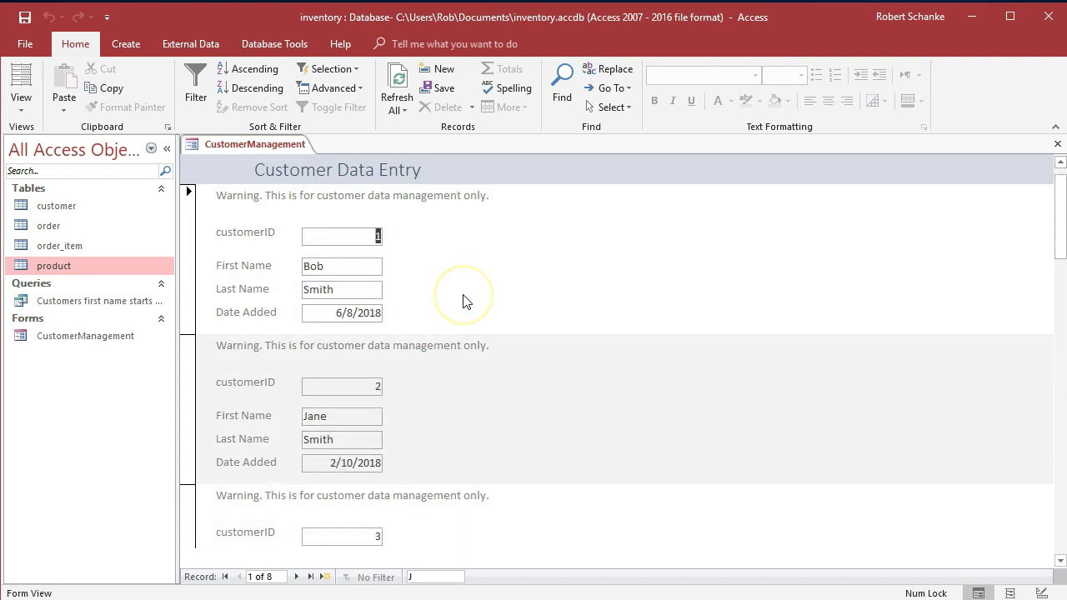
Return to Design view and set the form's Default View property back to Single Form.
{"action": "left_click", "coordinate": [25, 113]}
{"action": "left_click", "coordinate": [89, 212]}
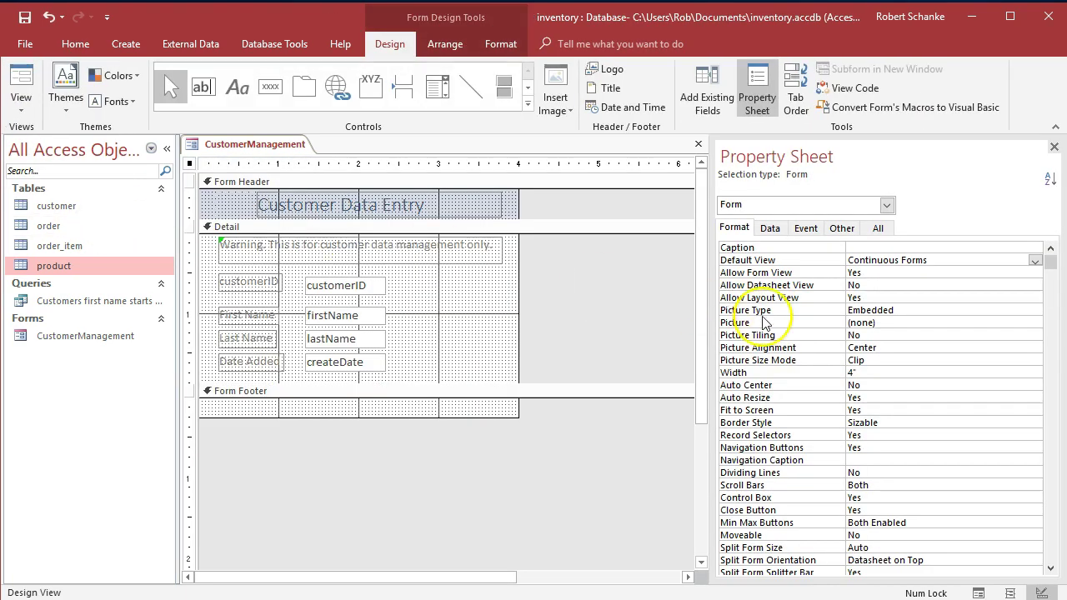
{"action": "left_click", "coordinate": [1035, 262]}
{"action": "left_click", "coordinate": [1000, 271]}
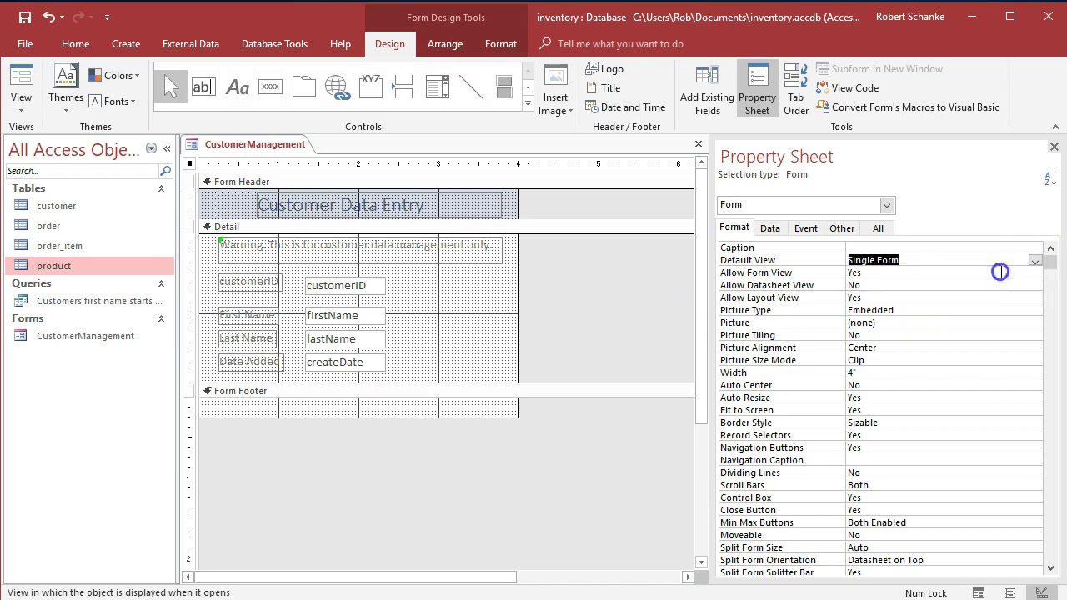
Set the form's Pop Up property to Yes.
{"action": "left_click", "coordinate": [843, 231]}
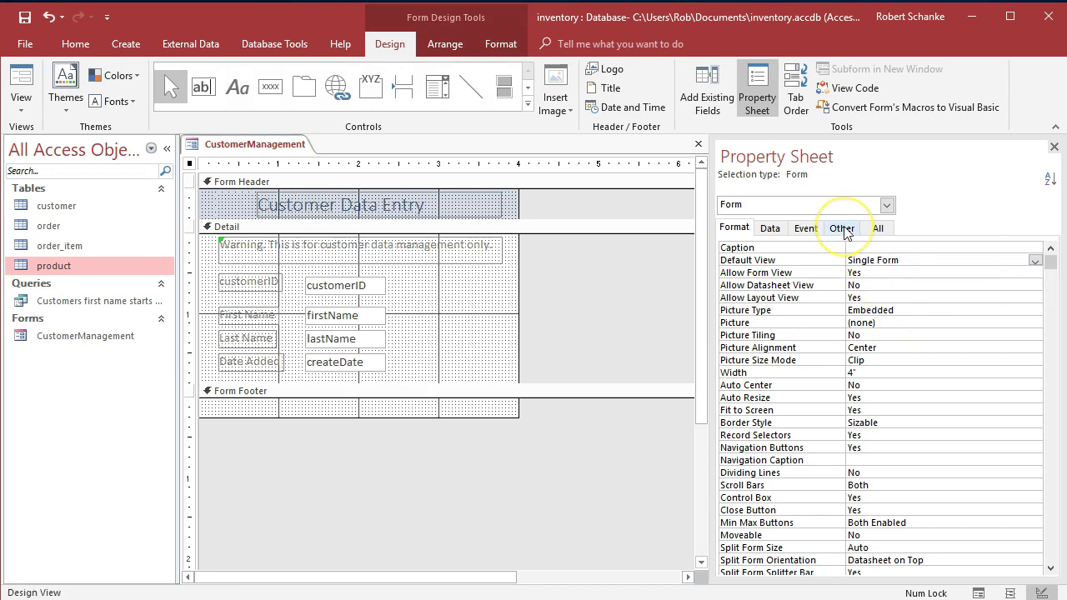
{"action": "left_click", "coordinate": [843, 229]}
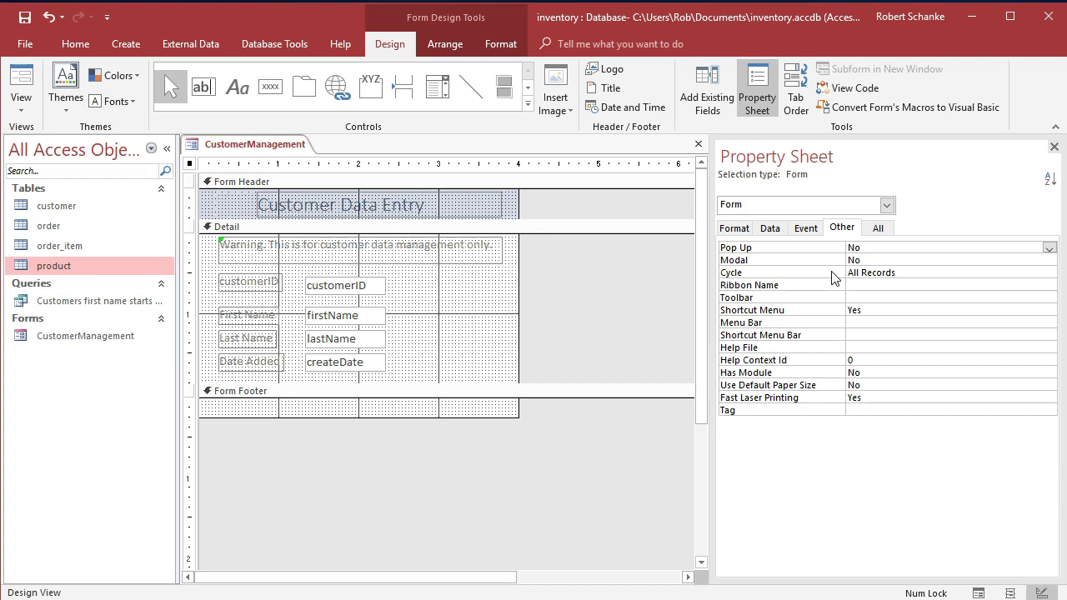
{"action": "left_click", "coordinate": [1051, 250]}
{"action": "left_click", "coordinate": [1038, 259]}
Open the form in Form view, test moving its pop-up window around the workspace, and try to switch the view.
{"action": "left_click", "coordinate": [23, 107]}
{"action": "left_click", "coordinate": [47, 137]}
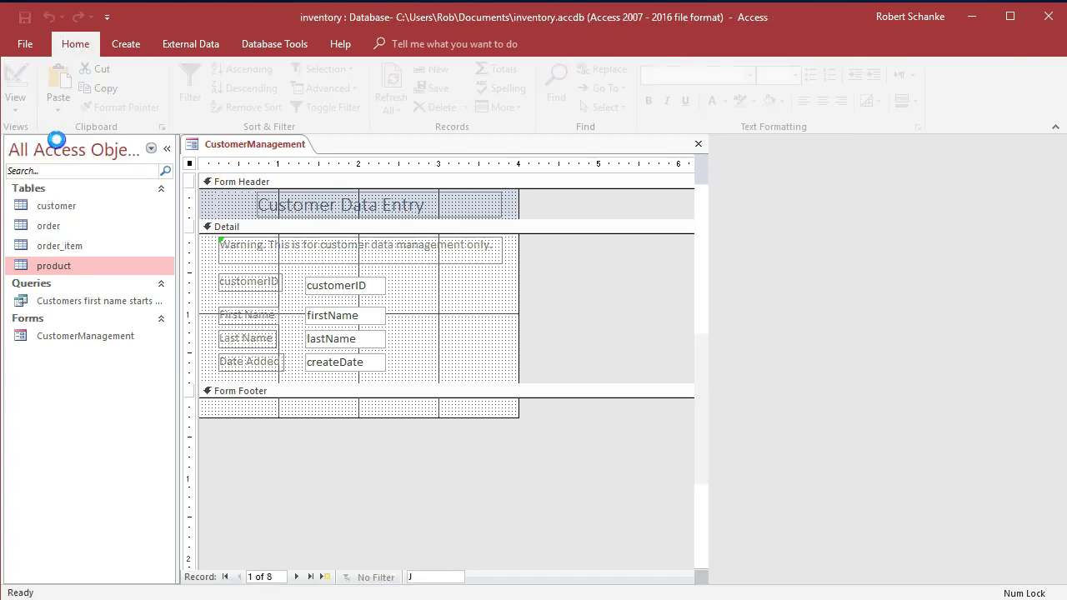
{"action": "left_click_drag", "start_coordinate": [315, 169], "coordinate": [487, 223]}
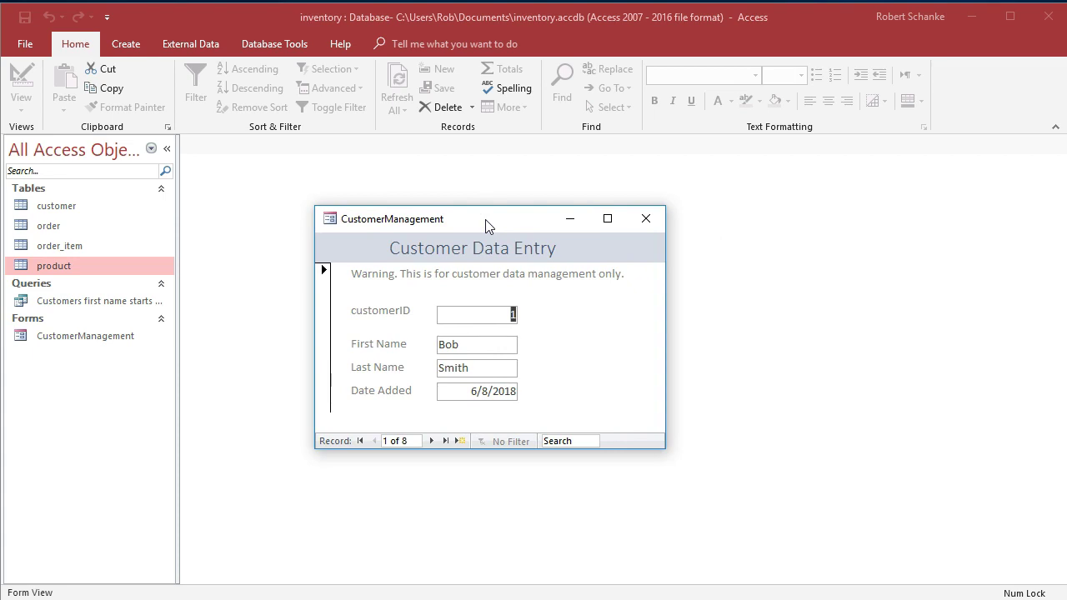
{"action": "left_click_drag", "start_coordinate": [485, 220], "coordinate": [572, 235]}
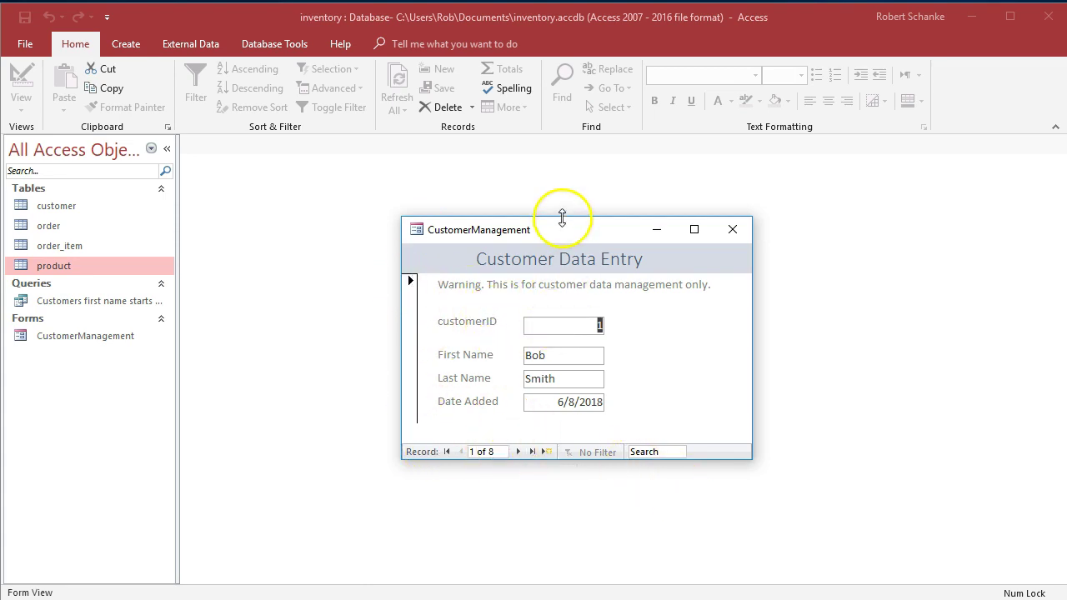
{"action": "left_click", "coordinate": [613, 237]}
{"action": "left_click_drag", "start_coordinate": [544, 230], "coordinate": [467, 223]}
{"action": "left_click", "coordinate": [22, 100]}
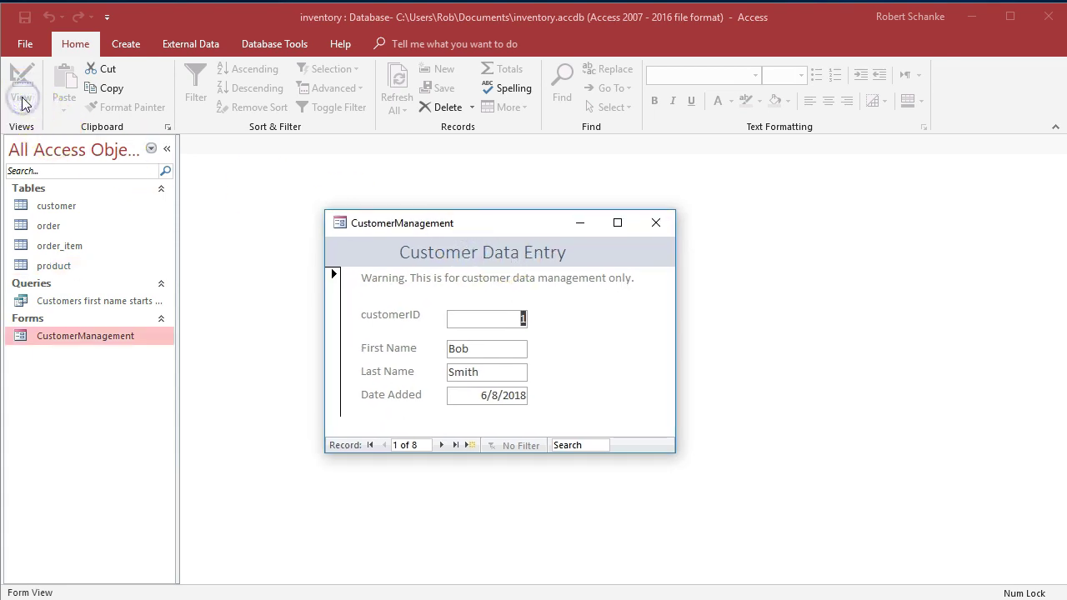
Return the pop-up form to Design view and set its Modal property to Yes.
{"action": "right_click", "coordinate": [489, 232]}
{"action": "left_click", "coordinate": [534, 269]}
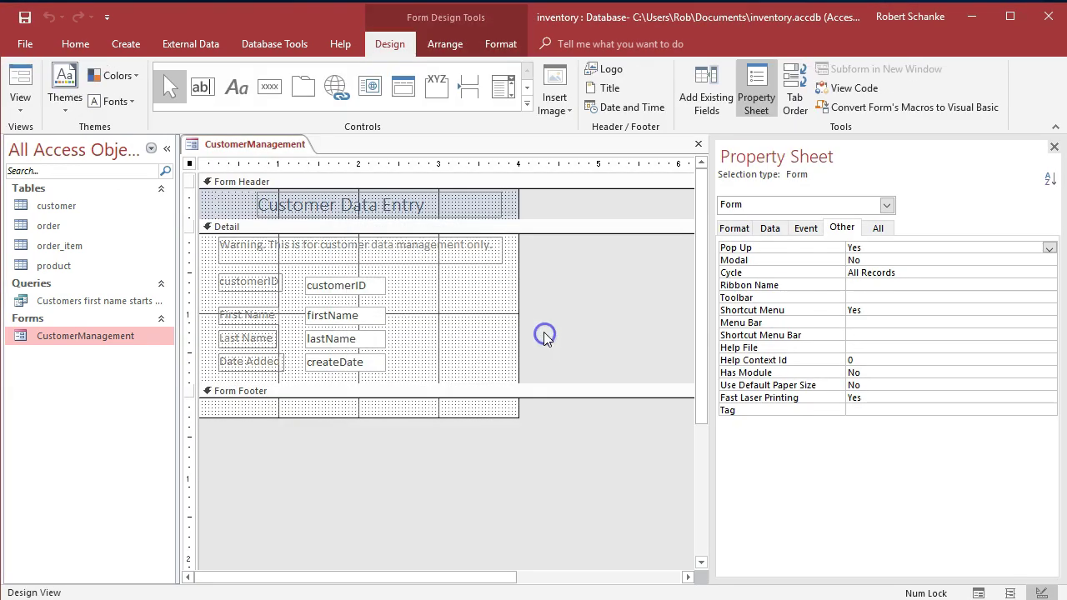
{"action": "left_click", "coordinate": [535, 310]}
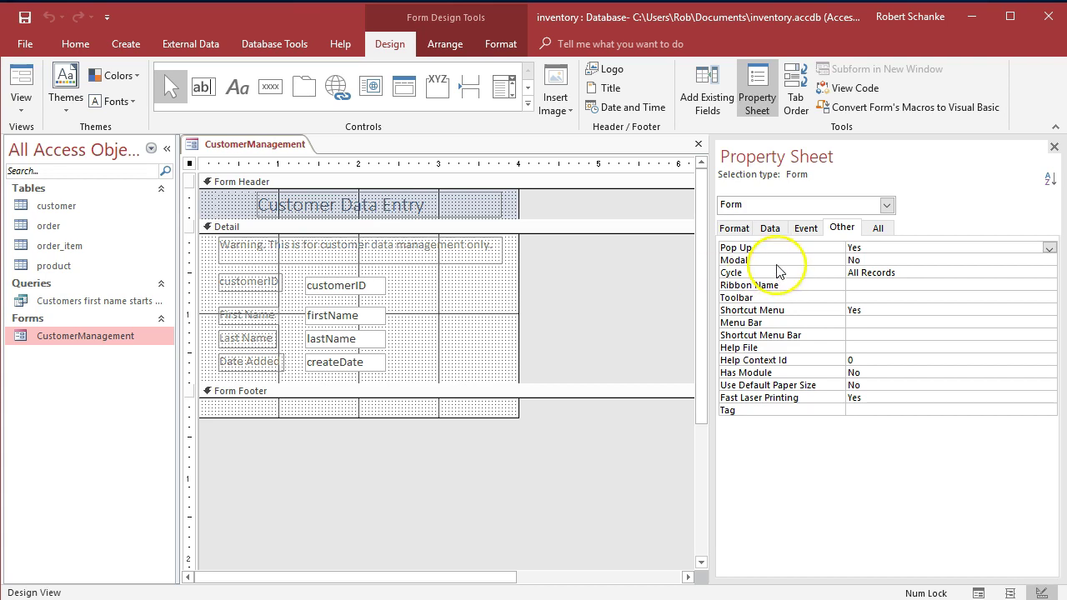
{"action": "left_click", "coordinate": [884, 264]}
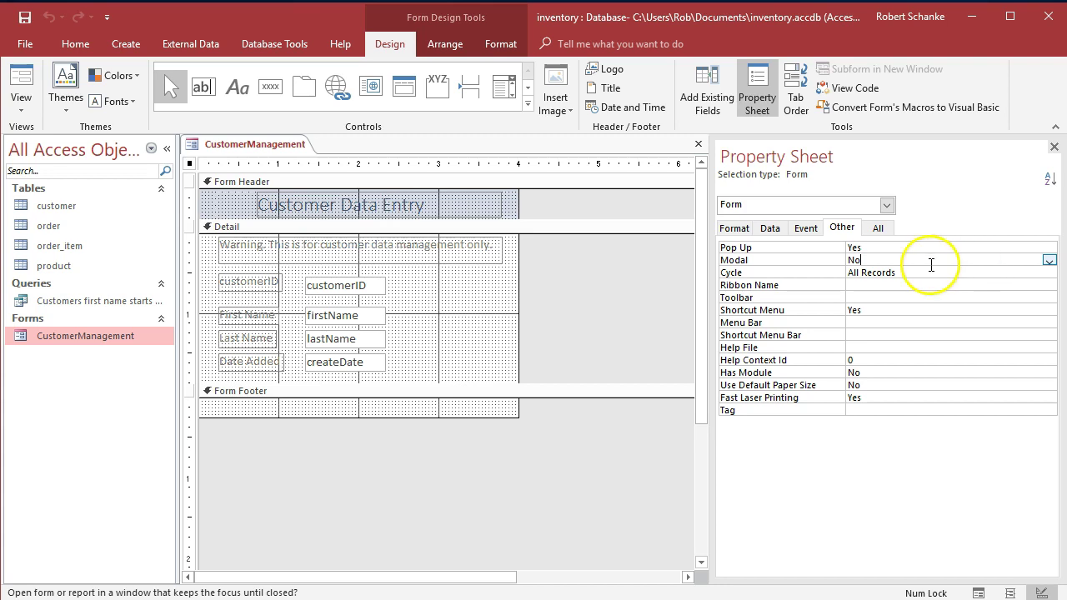
{"action": "left_click", "coordinate": [1048, 261]}
{"action": "left_click", "coordinate": [1034, 271]}
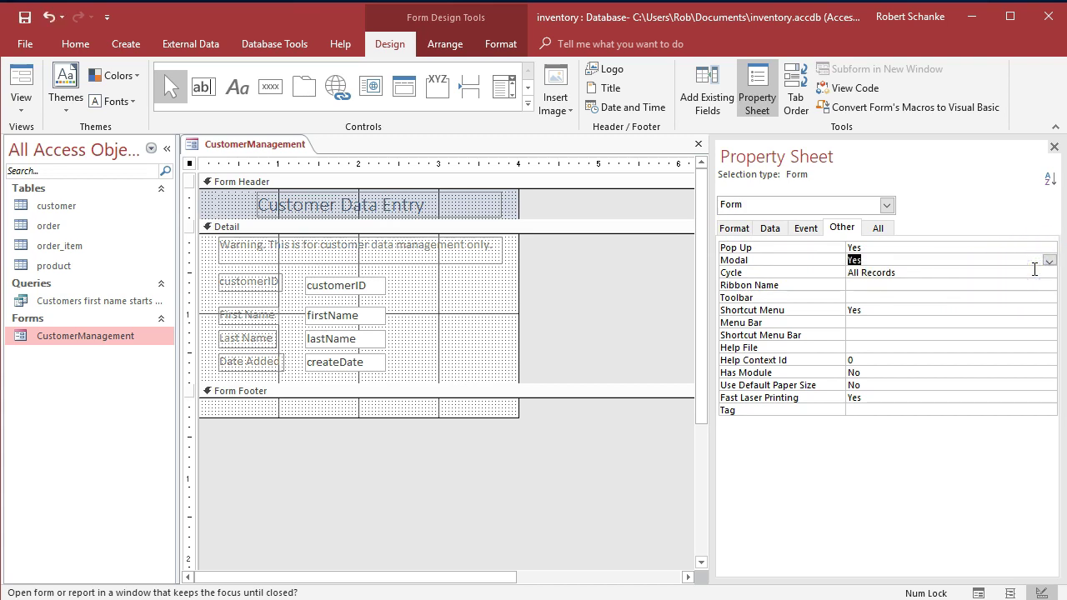
Set the form's Min Max Buttons property to None.
{"action": "left_click", "coordinate": [733, 228]}
{"action": "scroll", "coordinate": [884, 367], "scroll_direction": "down", "scroll_amount": 4}
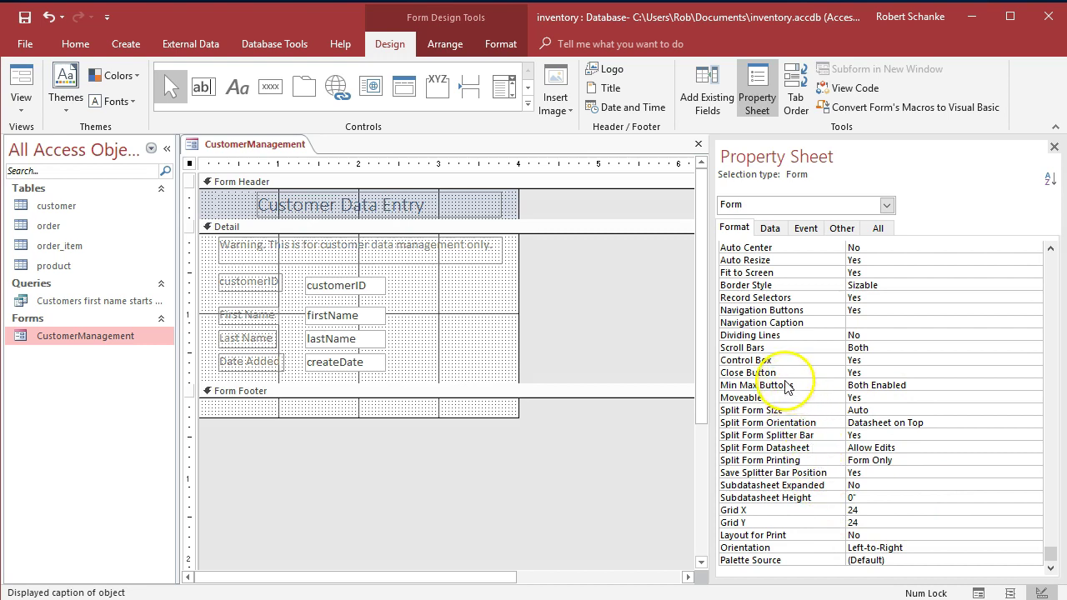
{"action": "left_click", "coordinate": [920, 385]}
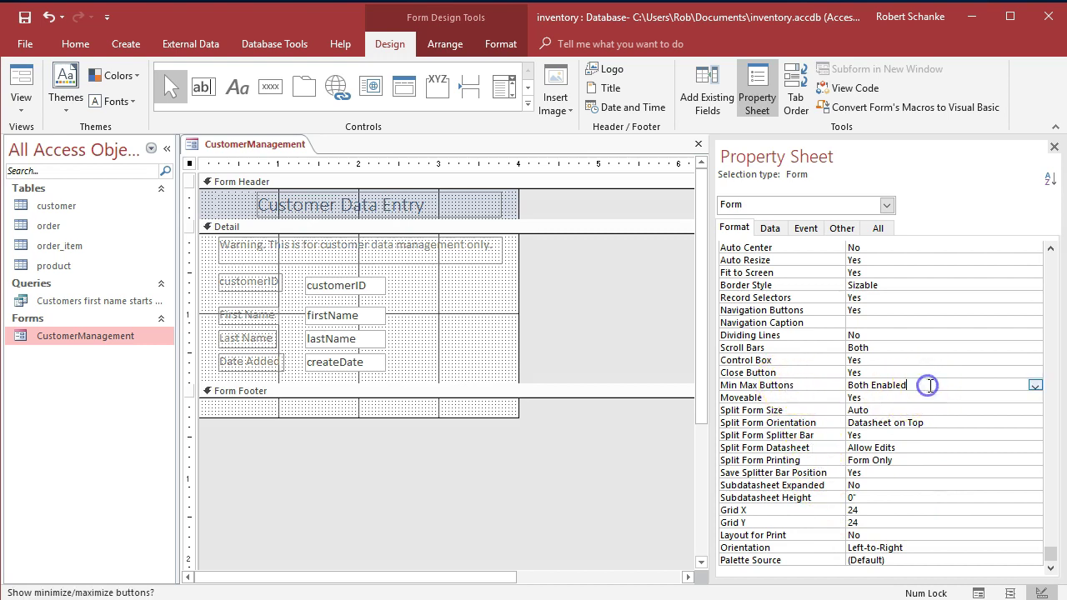
{"action": "left_click", "coordinate": [1035, 387]}
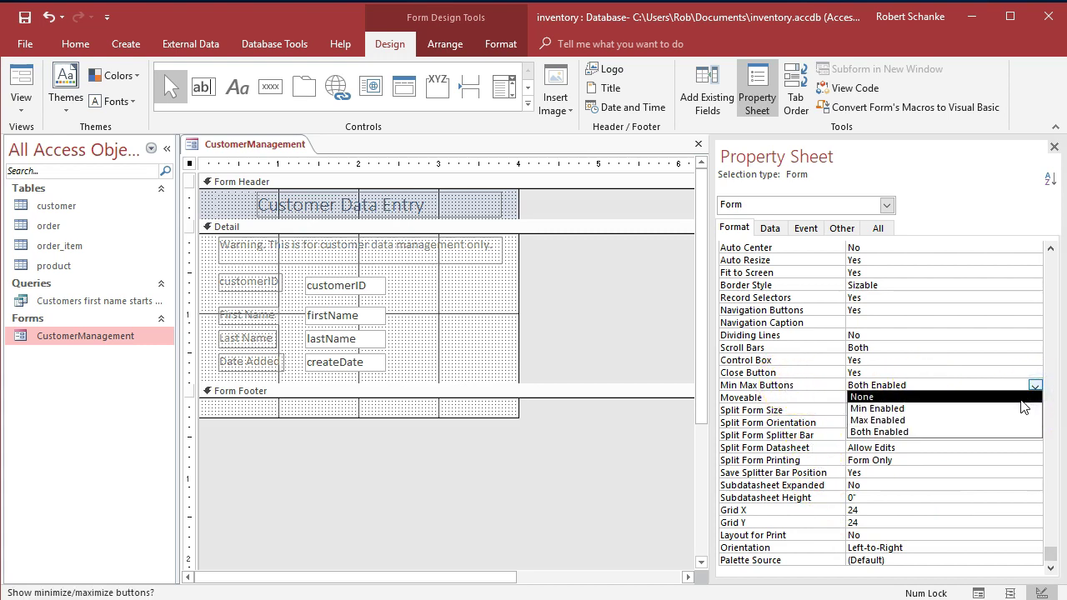
{"action": "left_click", "coordinate": [1022, 399]}
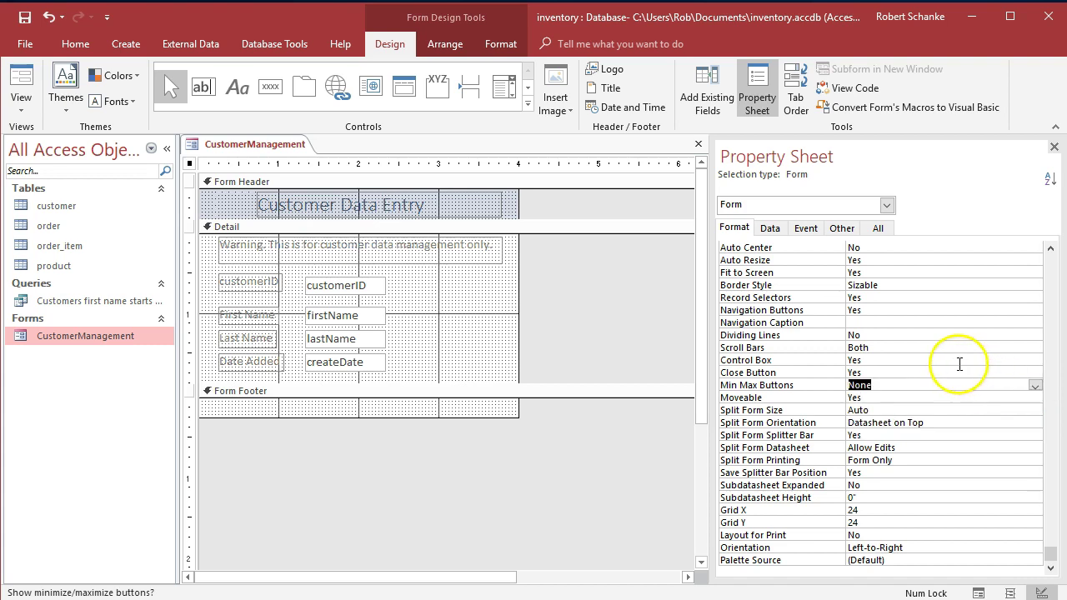
Set the form's Scroll Bars property to Neither.
{"action": "left_click", "coordinate": [865, 348]}
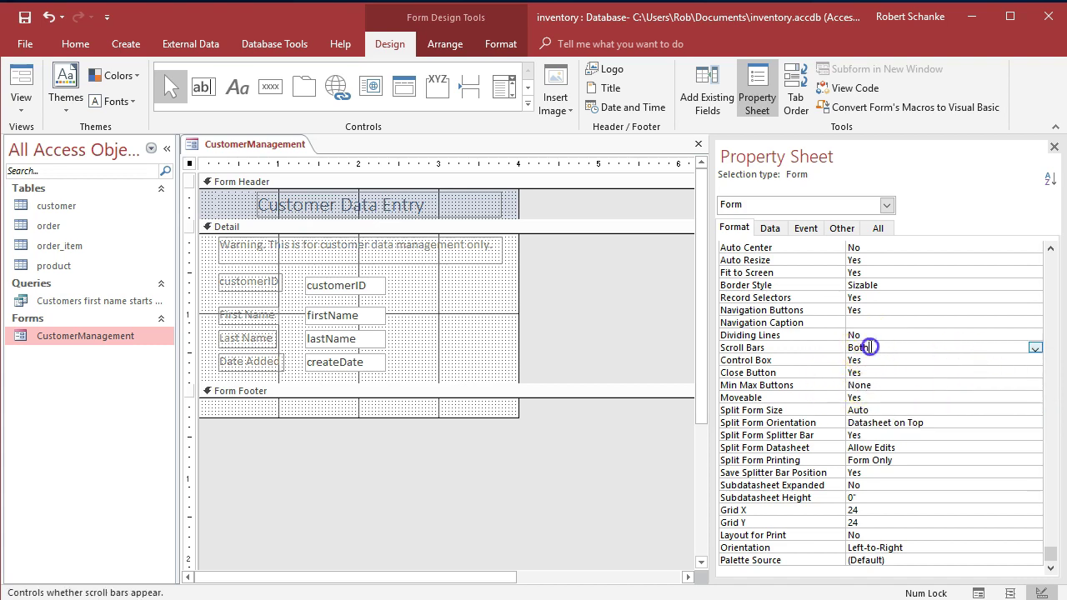
{"action": "left_click", "coordinate": [1034, 348]}
{"action": "key", "text": "Up"}
{"action": "key", "text": "Up"}
{"action": "key", "text": "Up"}
{"action": "key", "text": "Return"}
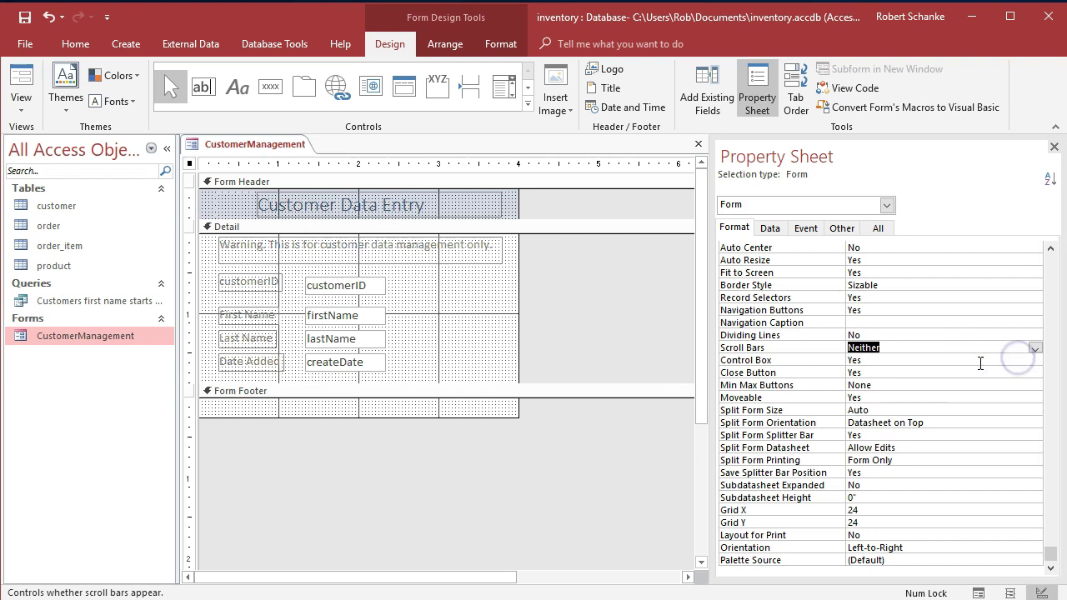
Set the form's Record Selectors property to No.
{"action": "left_click", "coordinate": [875, 309]}
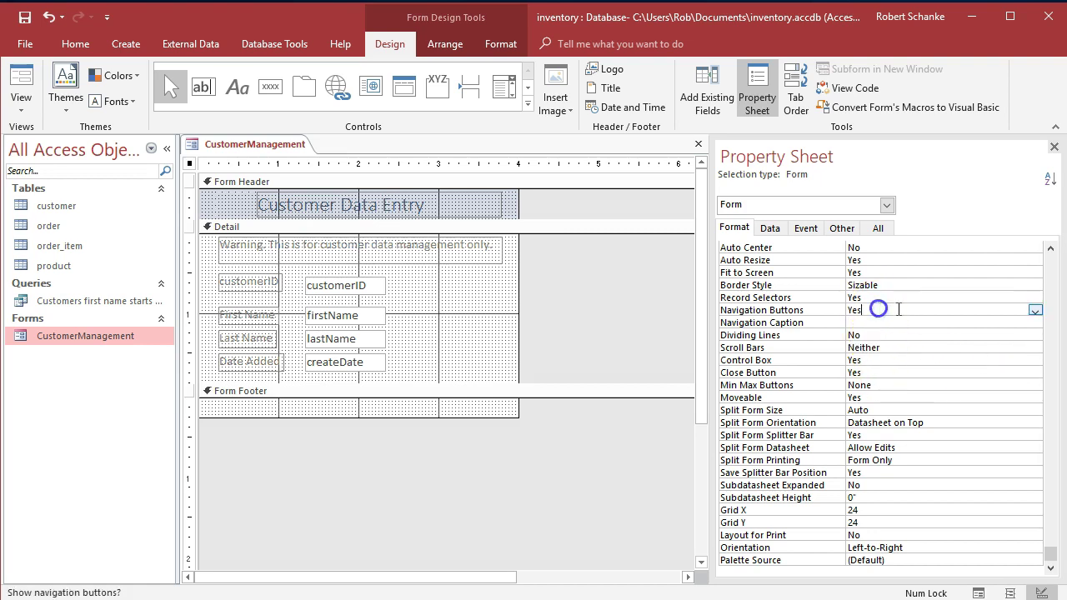
{"action": "left_click", "coordinate": [992, 298]}
{"action": "left_click", "coordinate": [1034, 299]}
{"action": "left_click", "coordinate": [1009, 321]}
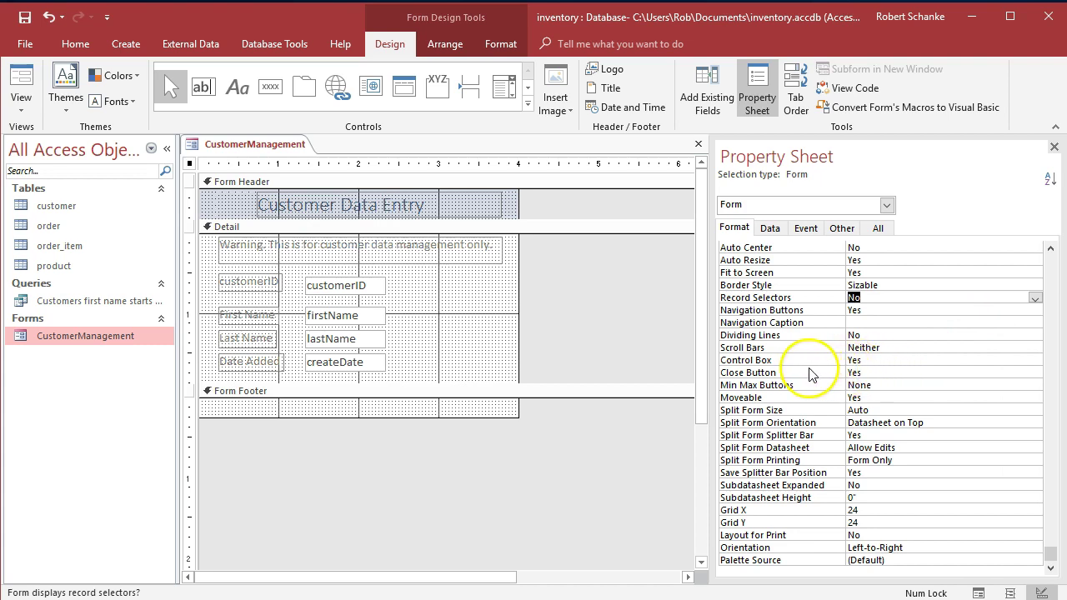
Set the form's Control Box and Moveable properties to No.
{"action": "left_click", "coordinate": [875, 361]}
{"action": "left_click", "coordinate": [1035, 362]}
{"action": "left_click", "coordinate": [995, 384]}
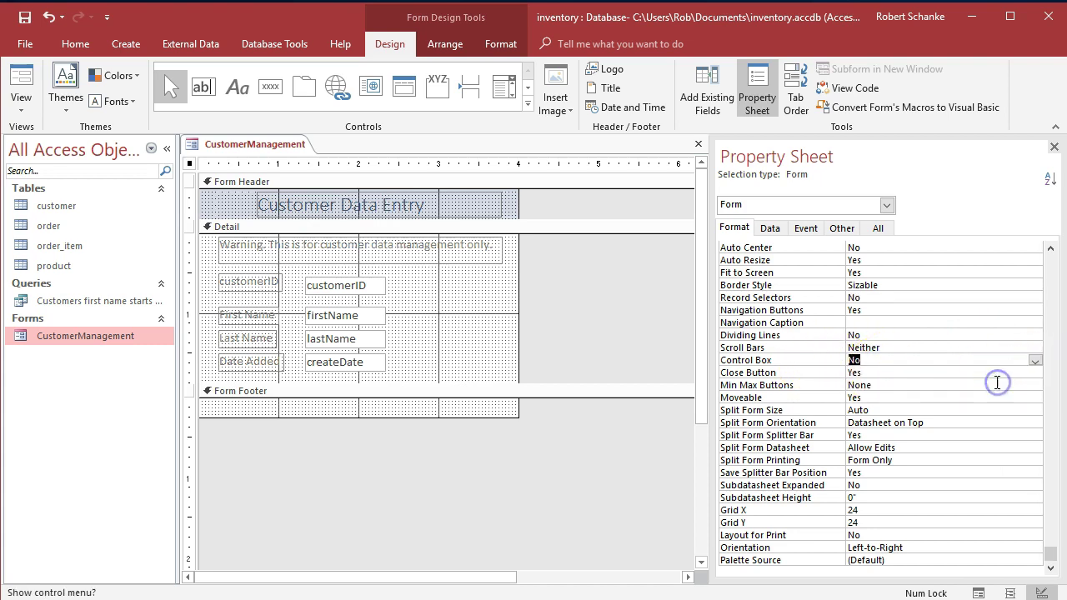
{"action": "left_click", "coordinate": [881, 398]}
{"action": "left_click", "coordinate": [1035, 399]}
{"action": "left_click", "coordinate": [1015, 421]}
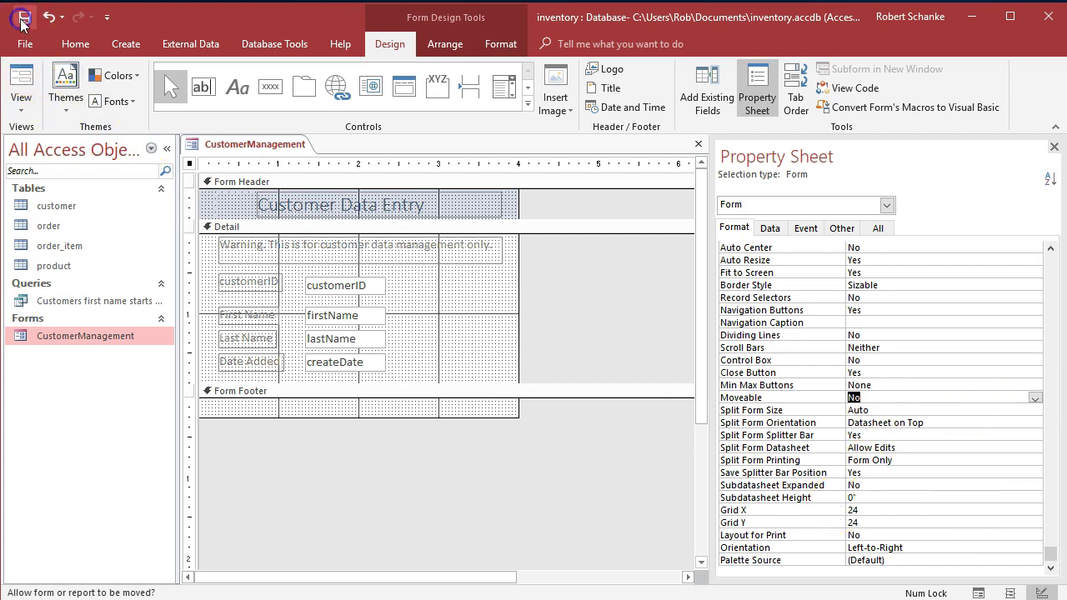
Open the form in Form view and test whether its pop-up window can be moved.
{"action": "left_click", "coordinate": [20, 106]}
{"action": "left_click", "coordinate": [50, 138]}
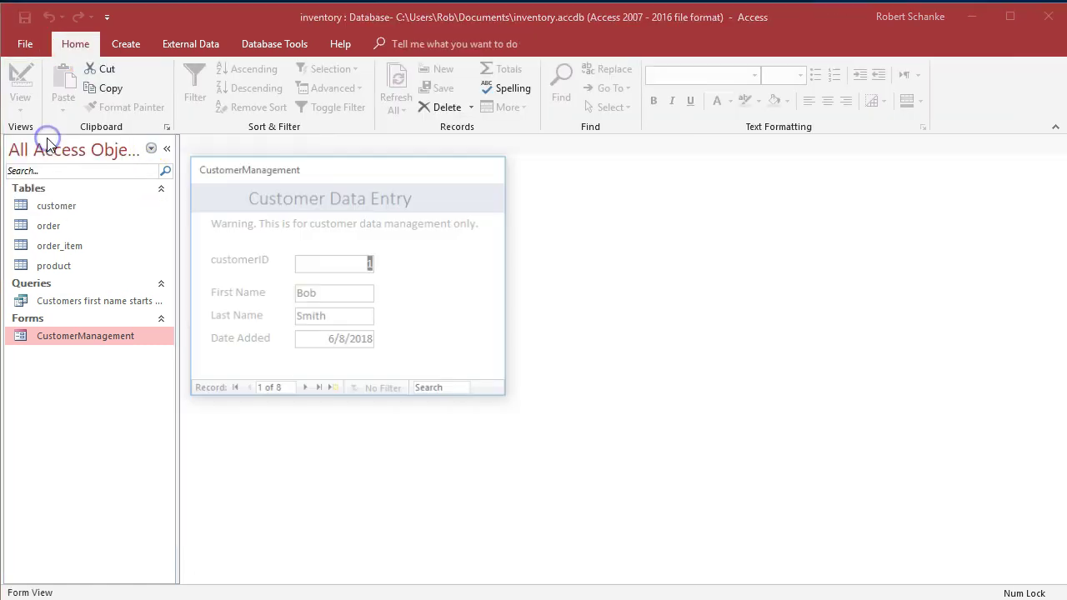
{"action": "left_click", "coordinate": [376, 175]}
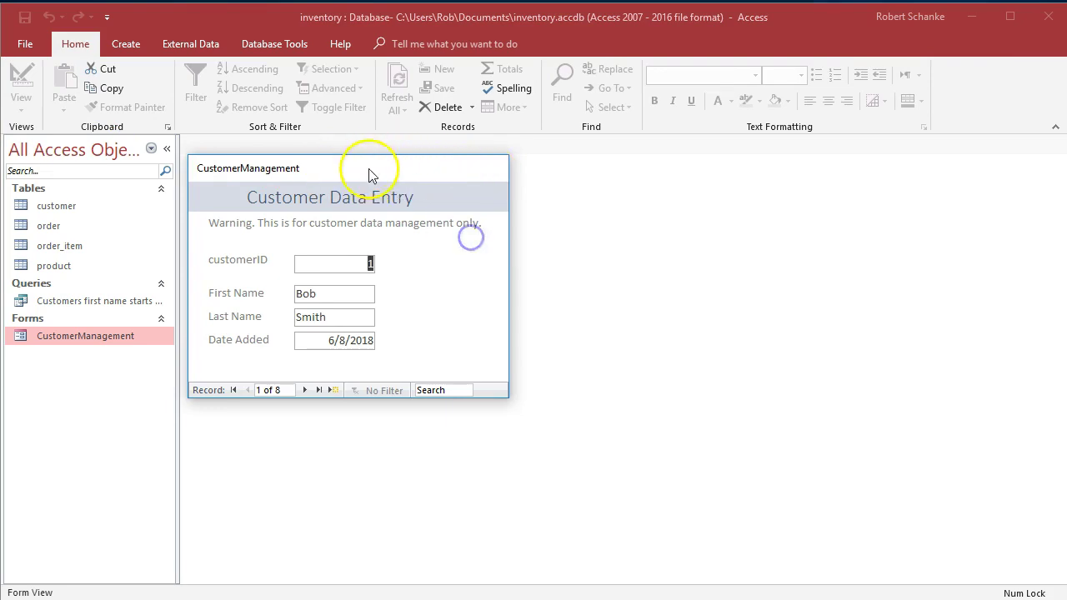
Return to Design view and draw a command button about 0.67 by 0.33 inches in the Detail section, beside the createDate field.
{"action": "right_click", "coordinate": [420, 177]}
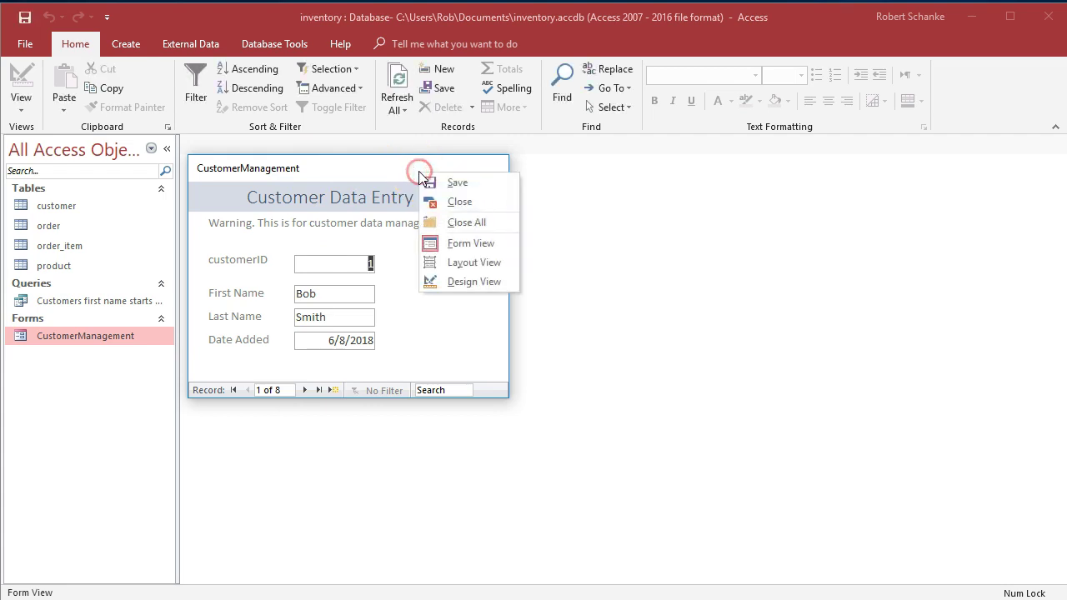
{"action": "left_click", "coordinate": [485, 282]}
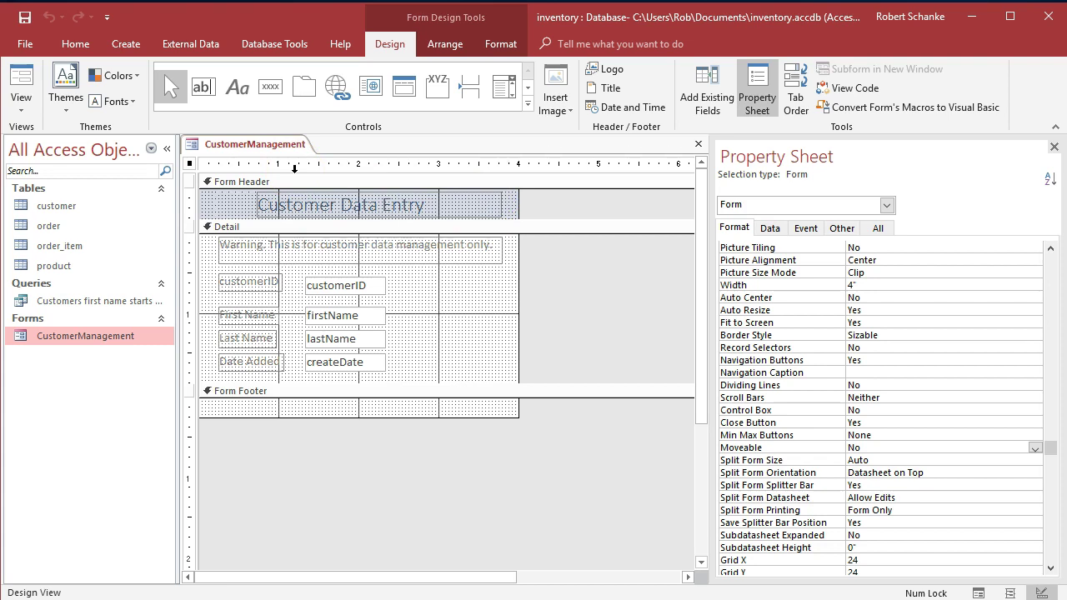
{"action": "left_click", "coordinate": [276, 89]}
{"action": "left_click_drag", "start_coordinate": [448, 349], "coordinate": [502, 374]}
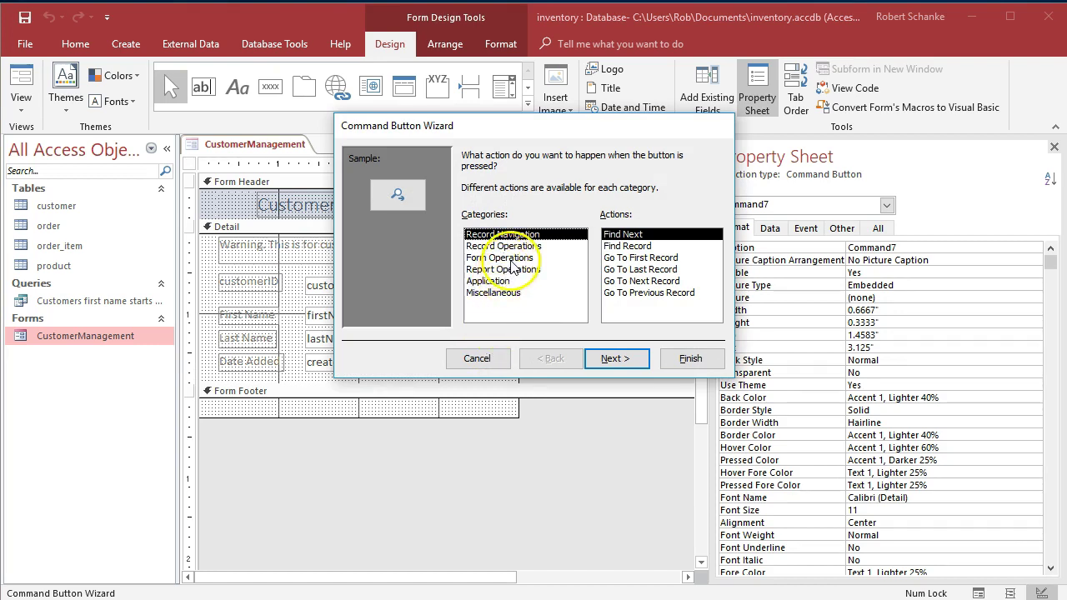
Assign the Close Form action from Form Operations to the new button, label it with the text "Close", and finish the wizard.
{"action": "left_click", "coordinate": [515, 258]}
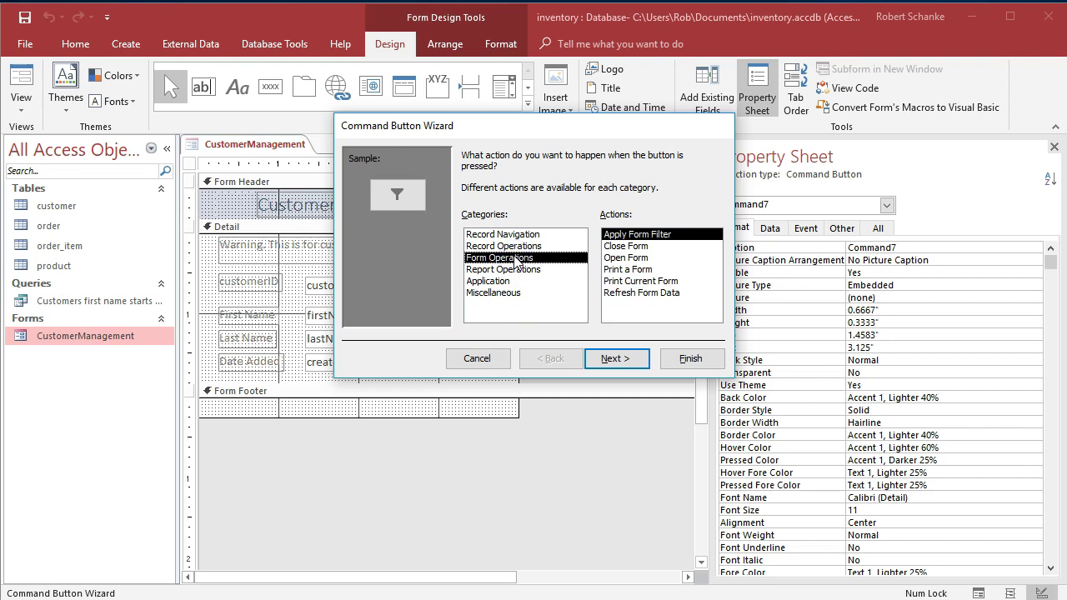
{"action": "left_click", "coordinate": [615, 247]}
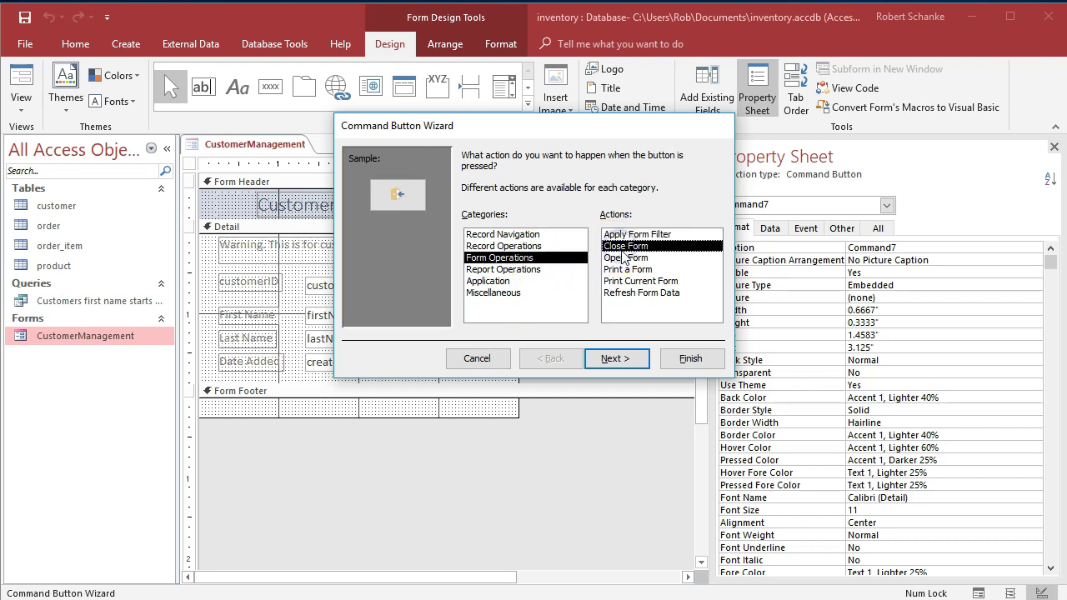
{"action": "left_click", "coordinate": [616, 359]}
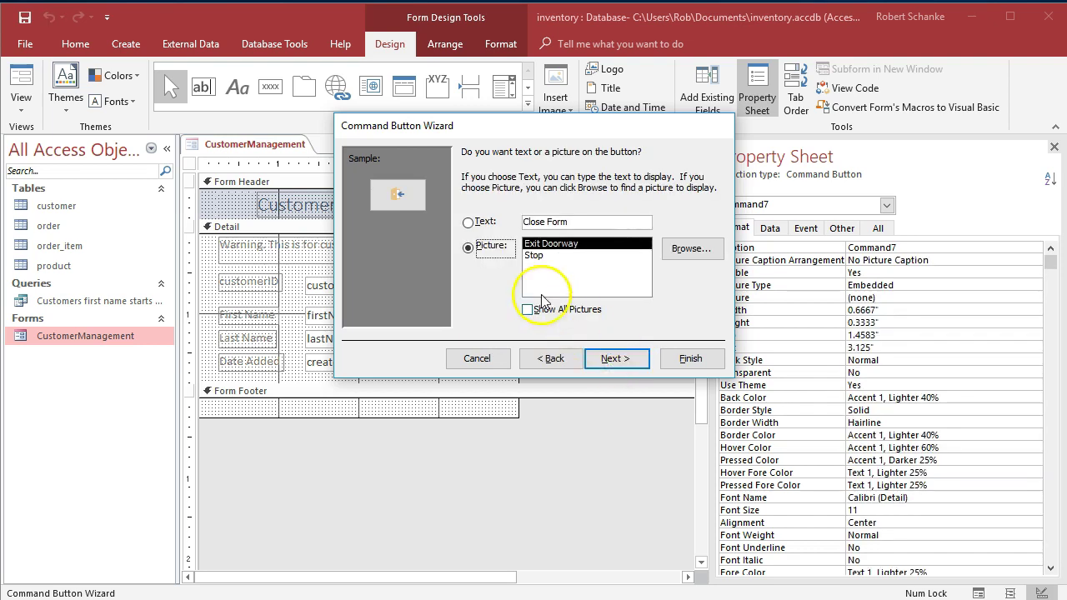
{"action": "left_click", "coordinate": [469, 224]}
{"action": "left_click", "coordinate": [559, 221]}
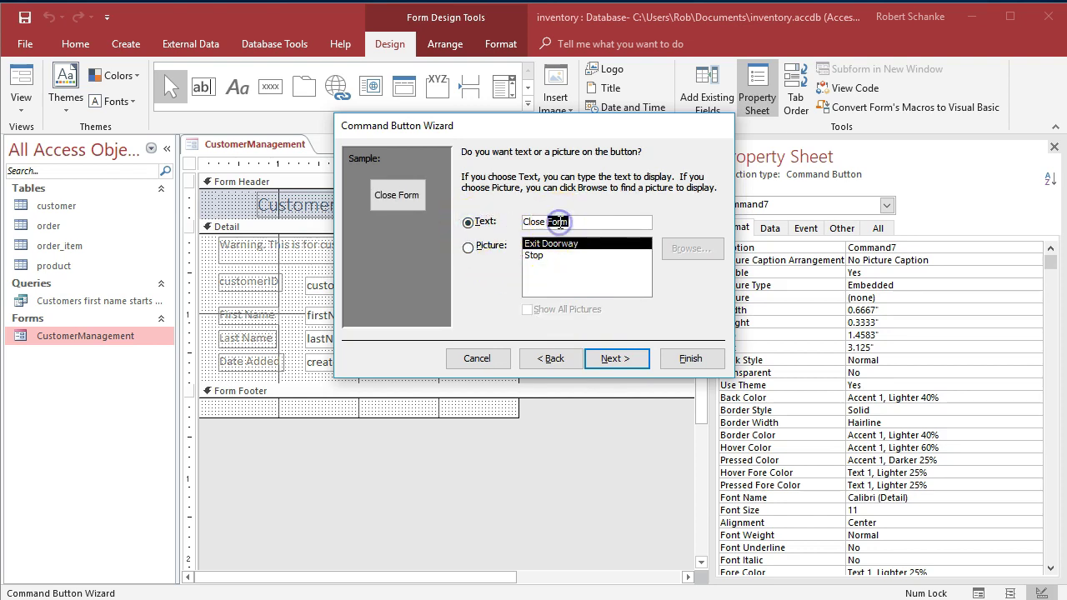
{"action": "left_click", "coordinate": [691, 359]}
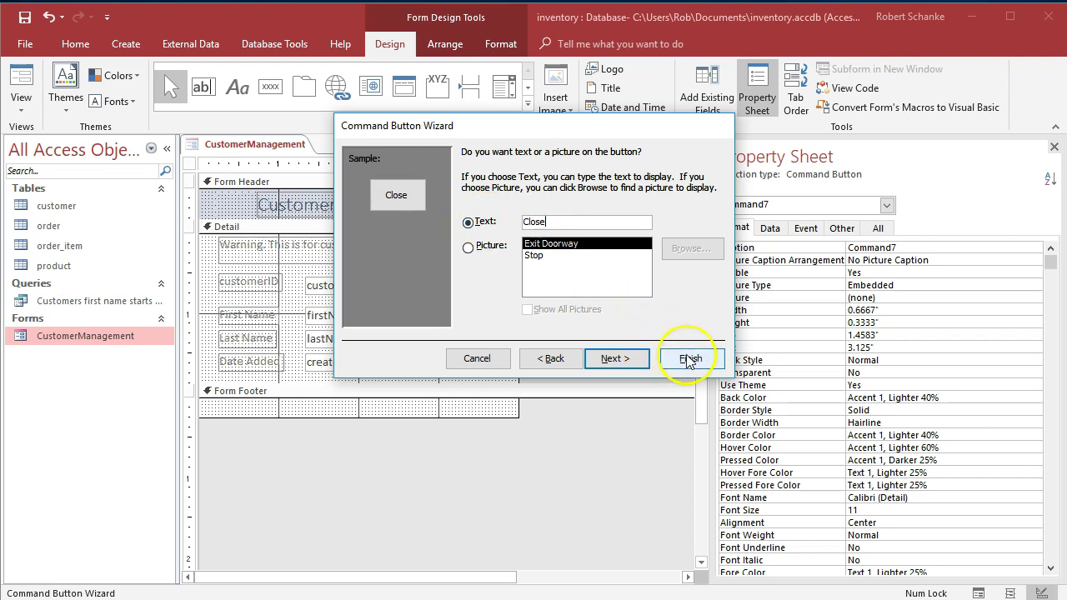
{"action": "left_click", "coordinate": [490, 331]}
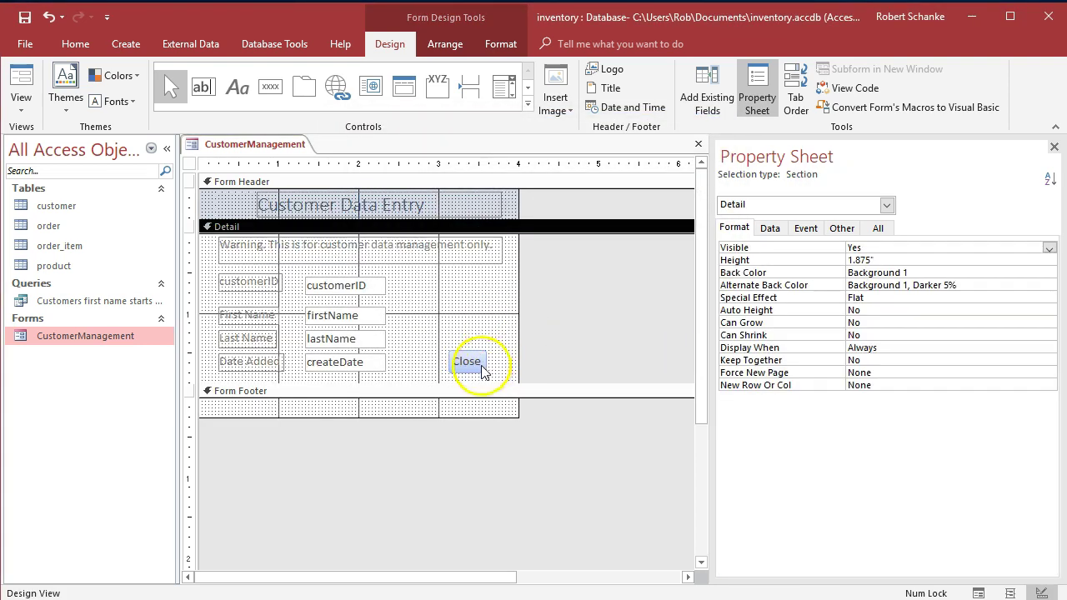
Open the form in Form view and test its Close button.
{"action": "left_click", "coordinate": [21, 111]}
{"action": "left_click", "coordinate": [48, 136]}
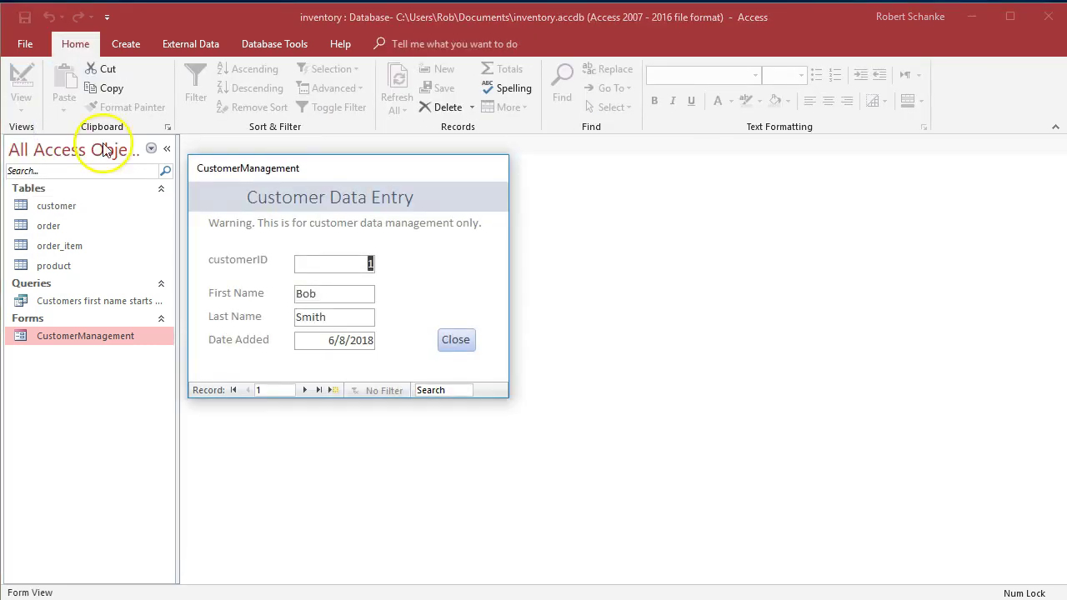
{"action": "left_click", "coordinate": [458, 342]}
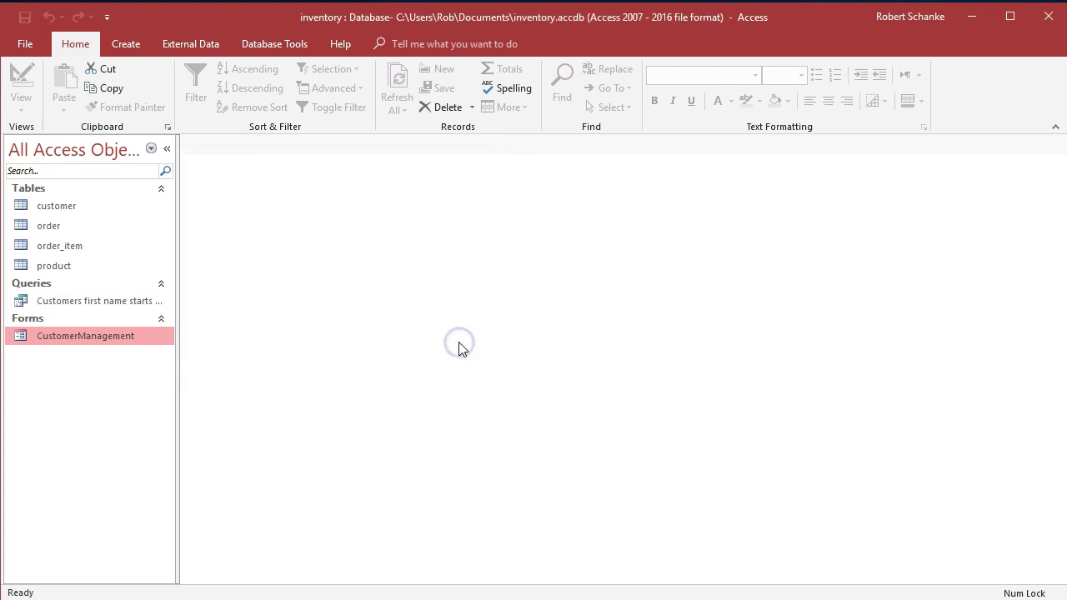
Reopen the CustomerManagement form in Design view and open the customer table to view its records.
{"action": "right_click", "coordinate": [102, 337]}
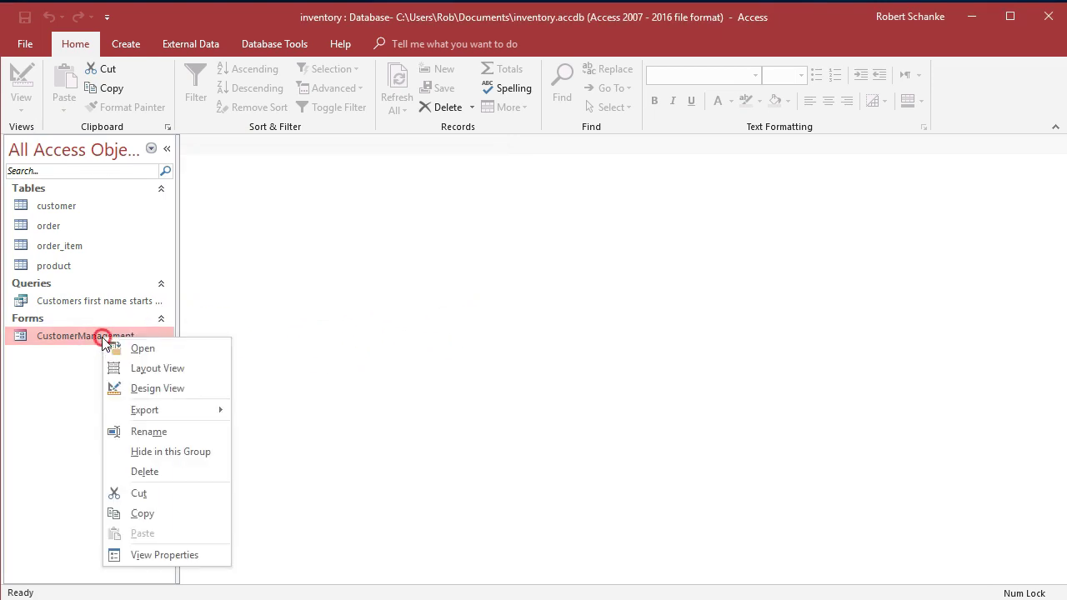
{"action": "left_click", "coordinate": [160, 391]}
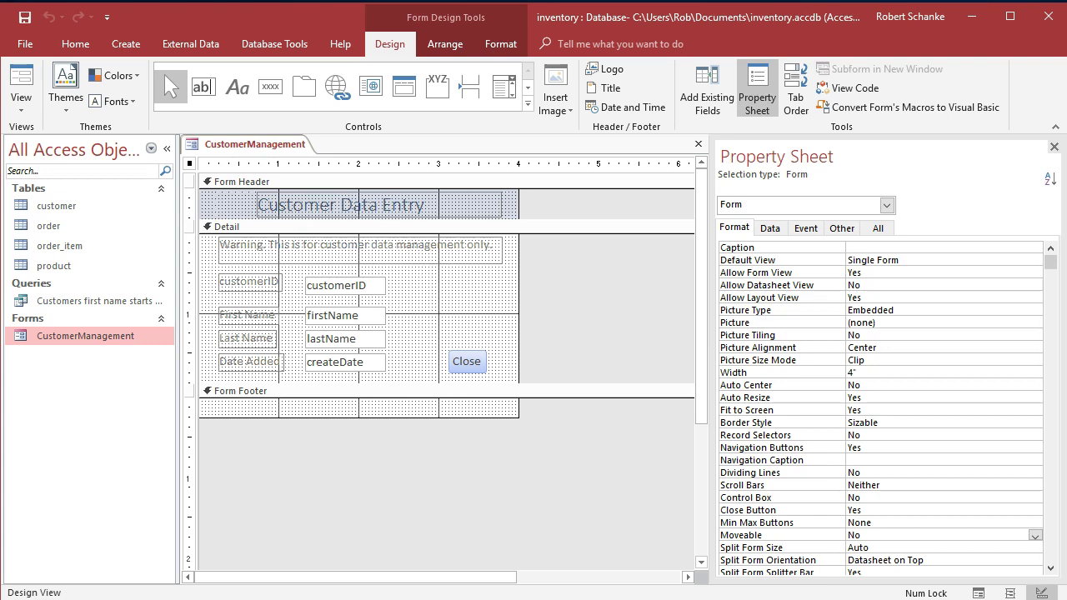
{"action": "double_click", "coordinate": [52, 206]}
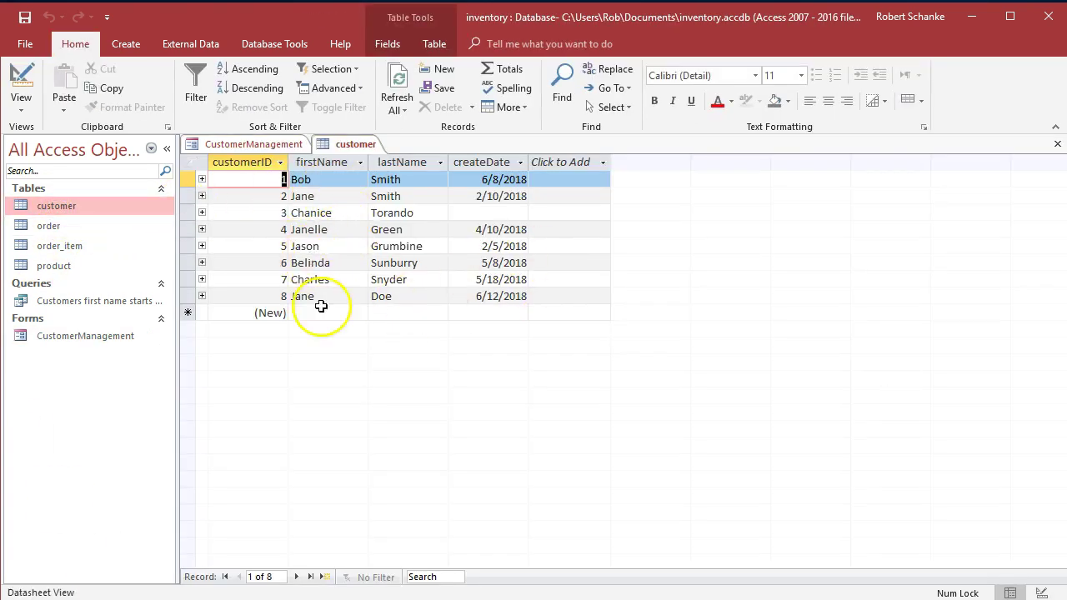
Open the CustomerManagement form over the customer table, browse forward to the fourth record, and close the form with its Close button.
{"action": "double_click", "coordinate": [97, 337]}
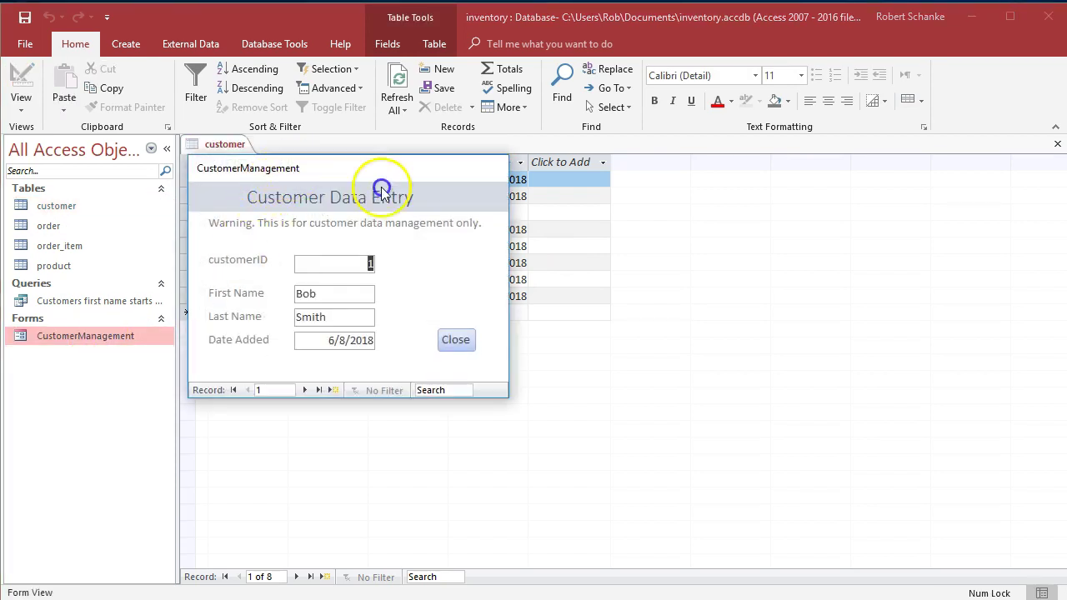
{"action": "double_click", "coordinate": [308, 390]}
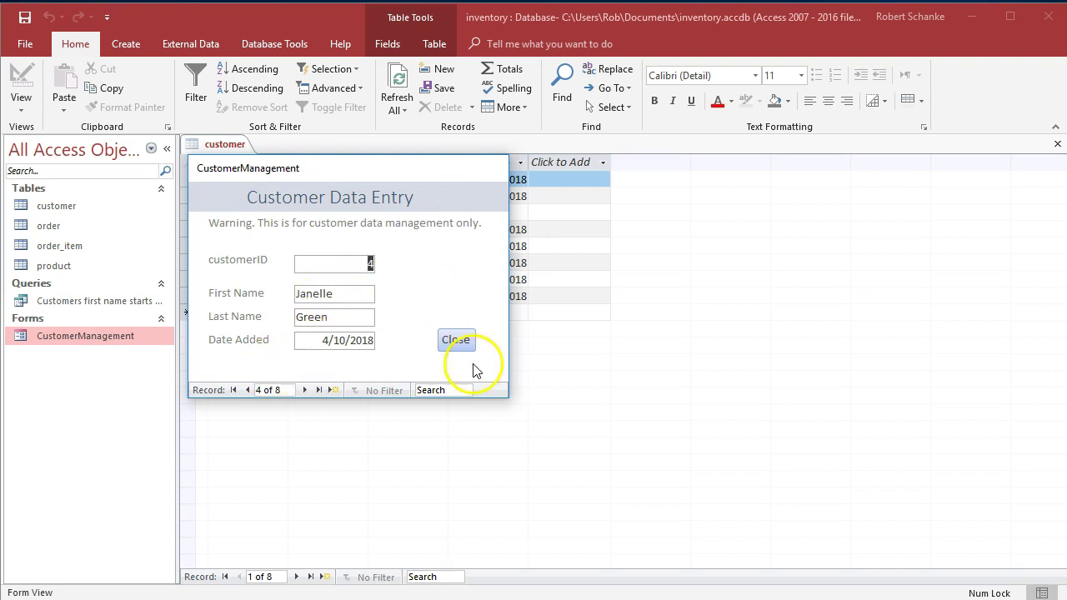
{"action": "left_click", "coordinate": [459, 340]}
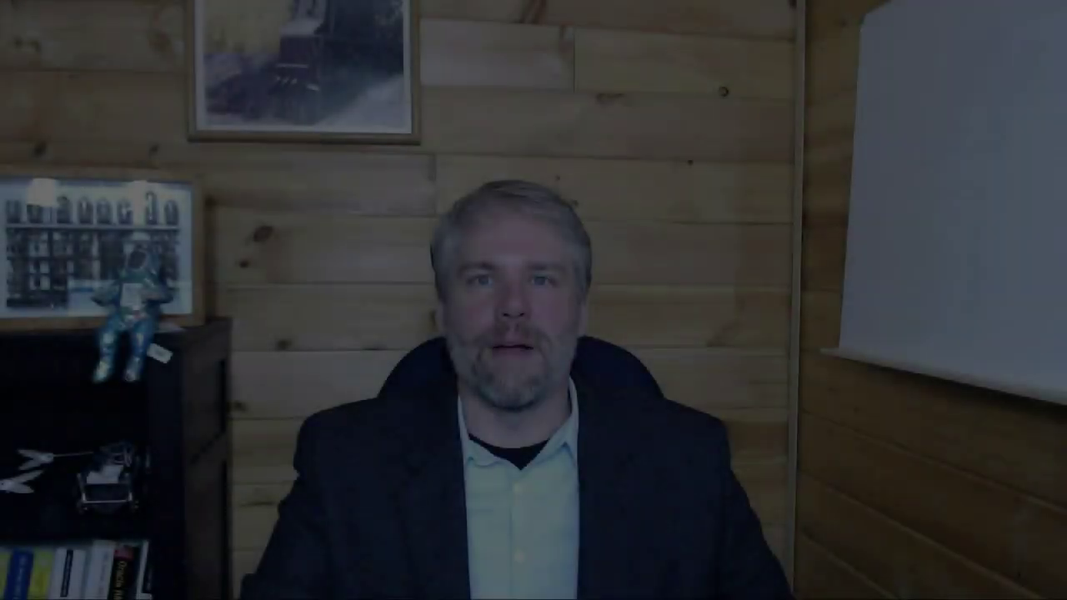